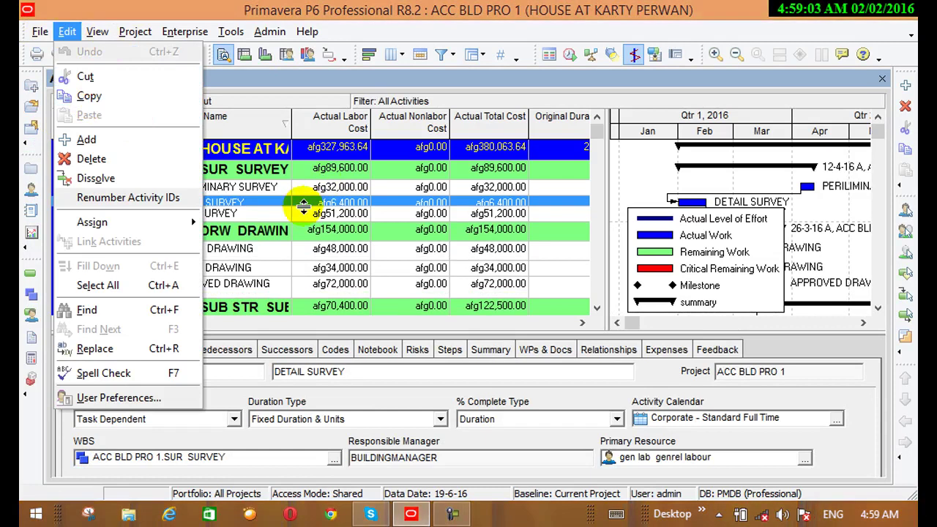
Step: Add a new activity after activity c at the end of the FINISHING section
left_click_drag(312, 216, 312, 219)
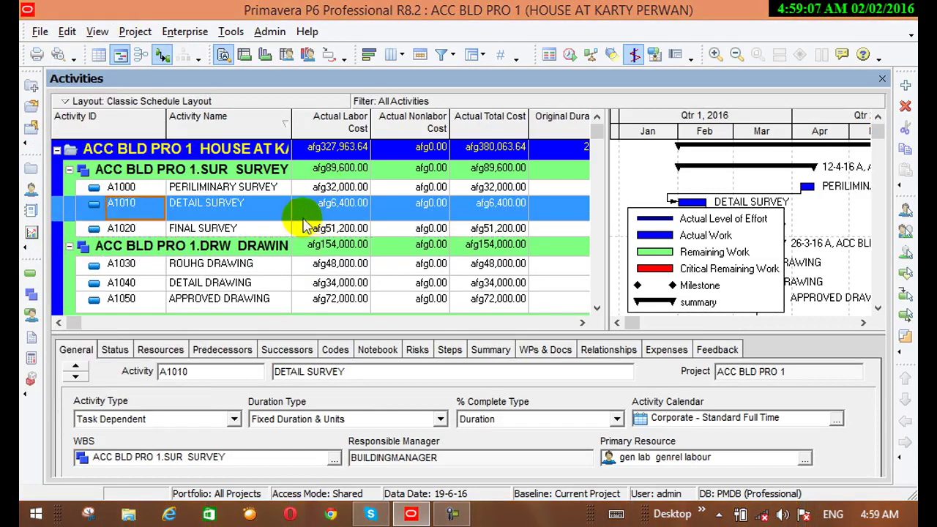
left_click(596, 263)
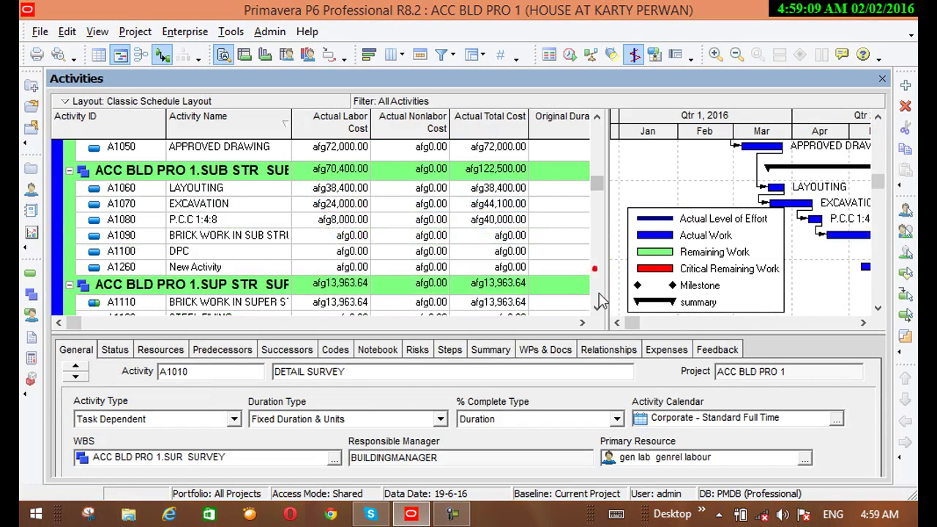
left_click(597, 308)
left_click(597, 308)
scroll(580, 235, "down", 1)
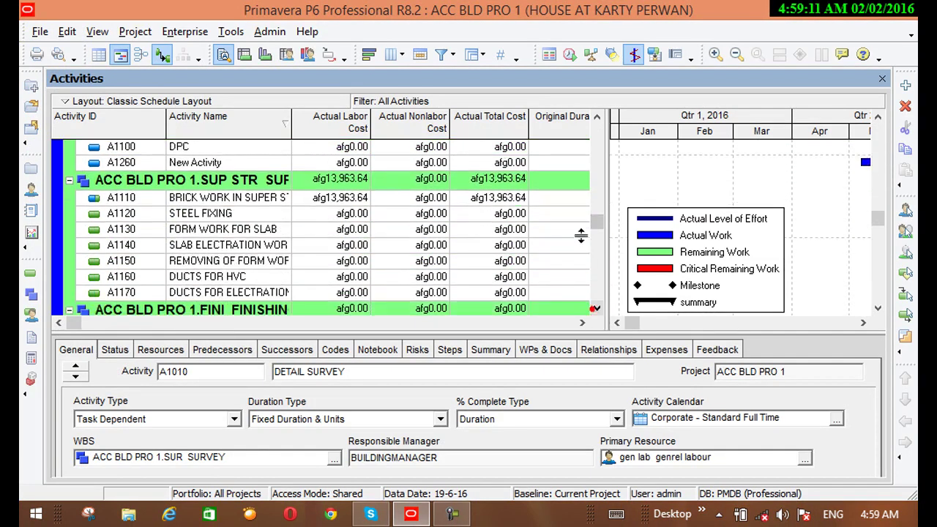
scroll(596, 229, "down", 4)
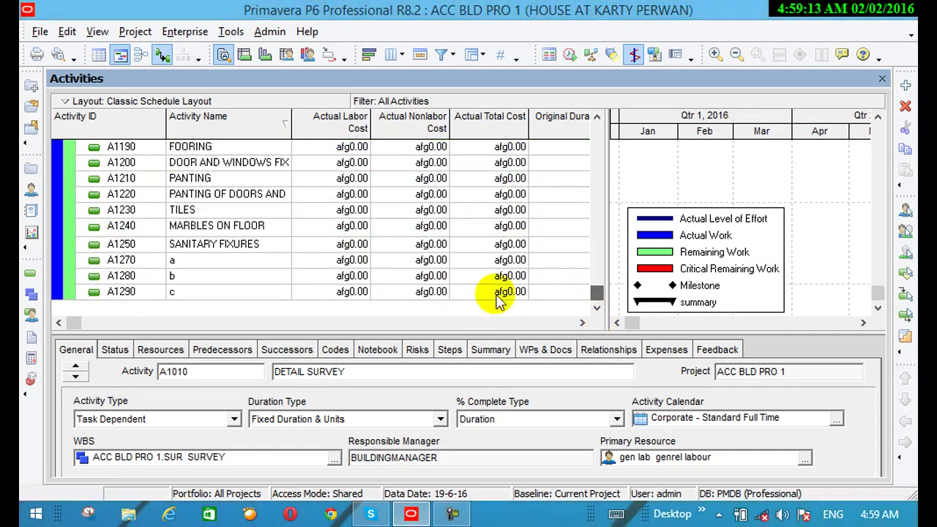
left_click(221, 292)
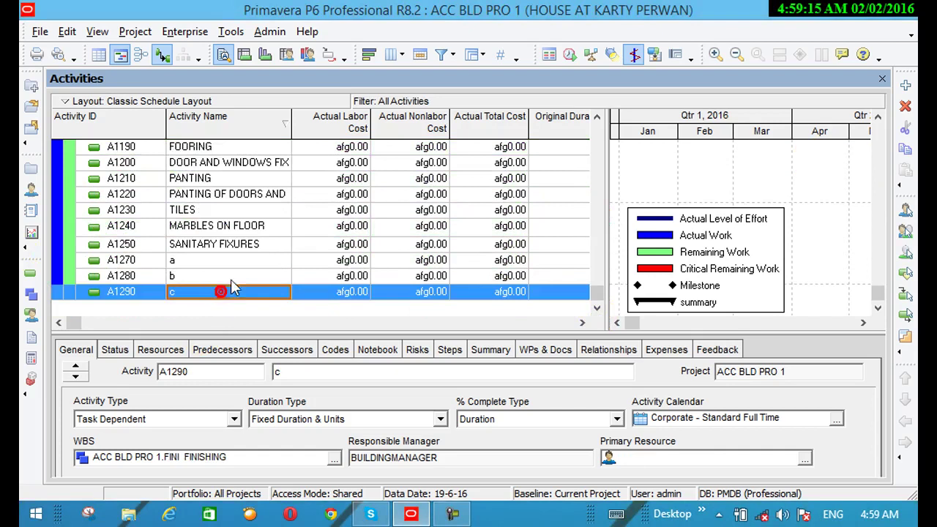
left_click(906, 87)
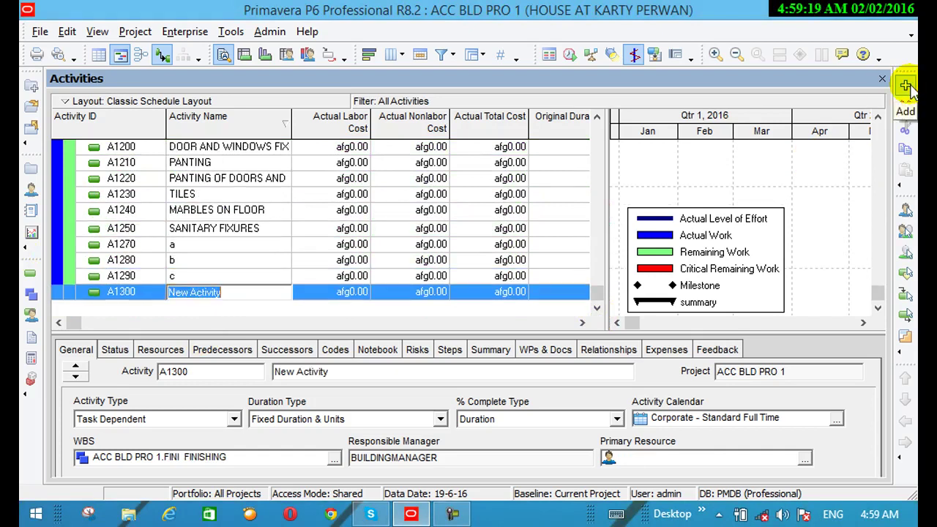
Step: Undo the addition of the new activity
left_click(67, 33)
left_click(108, 115)
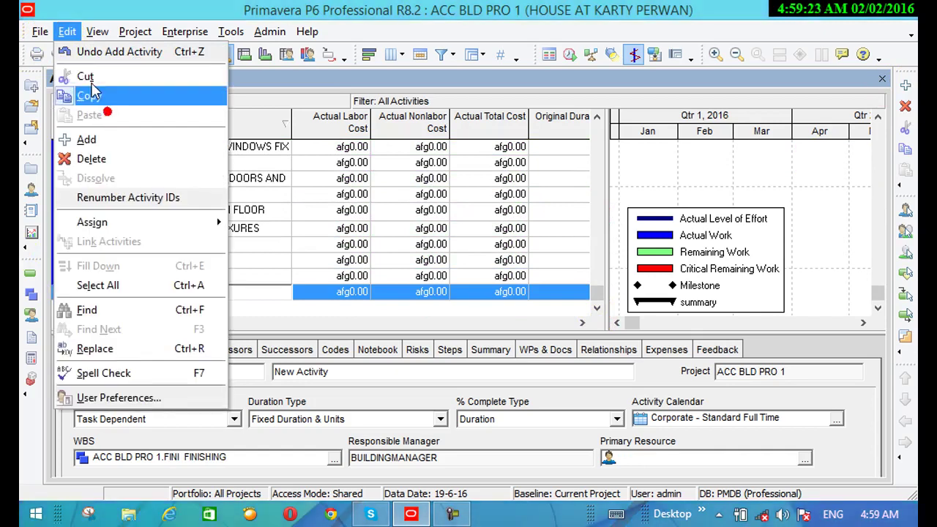
left_click(93, 53)
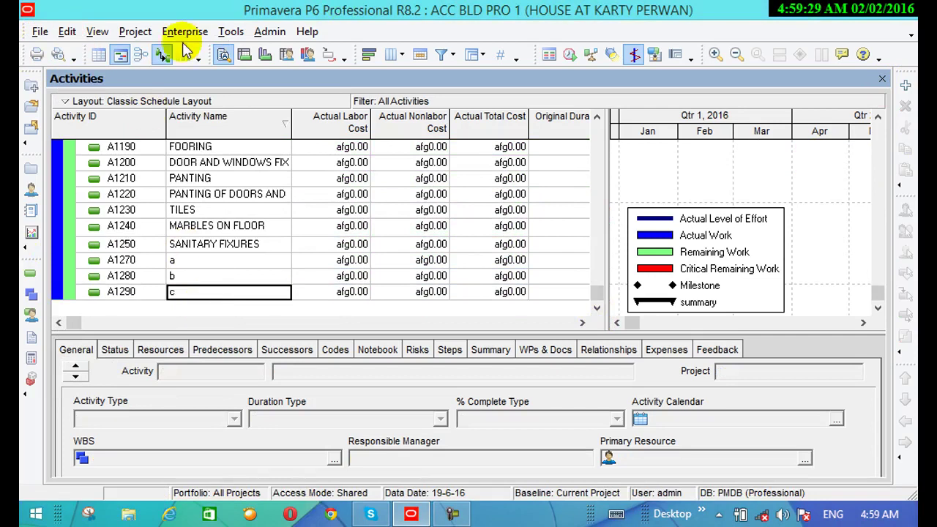
Step: Show the activity network for the whole ACC BLD PRO 1 project and select the ROUHG DRAWING activity
left_click(141, 56)
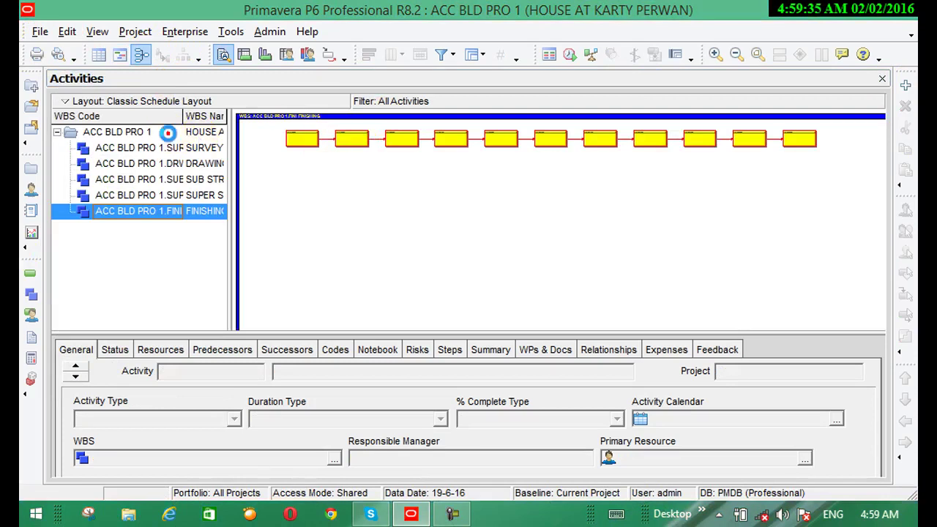
left_click(168, 132)
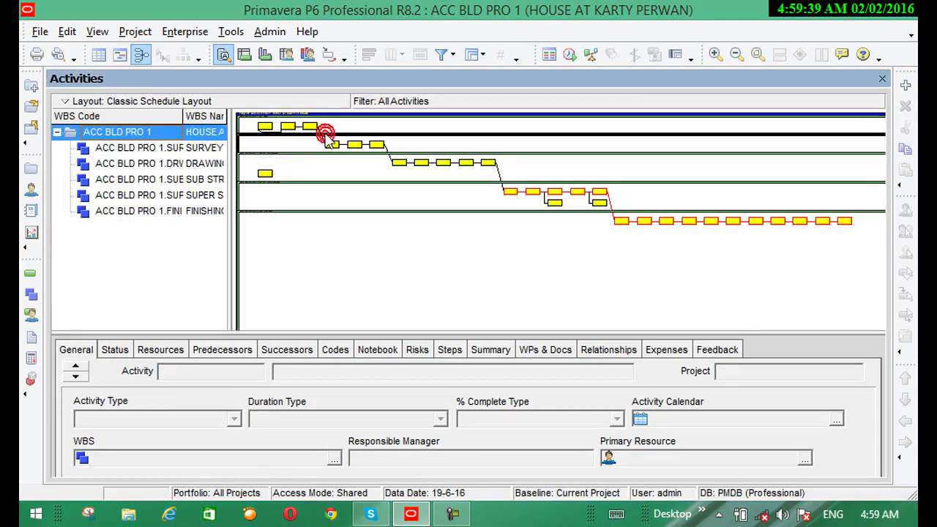
left_click(333, 147)
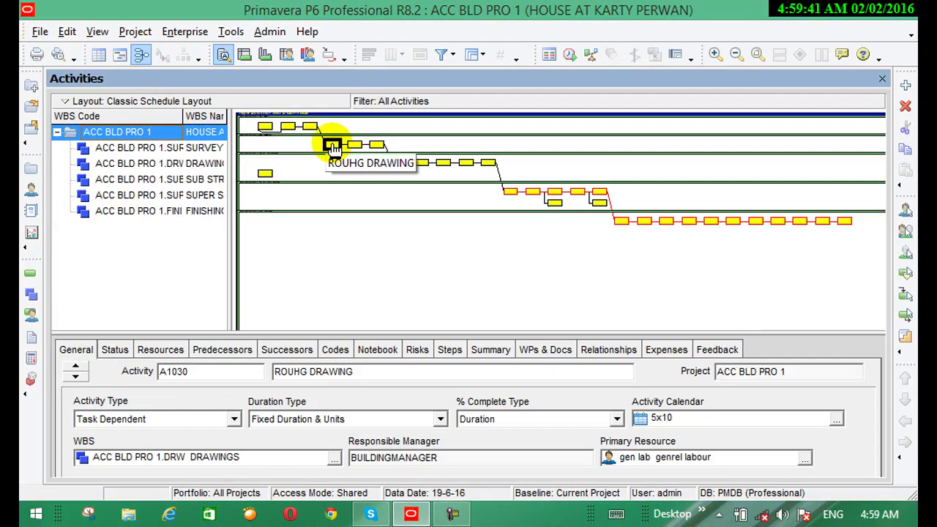
Step: Check which editing commands the network view offers, and return to the Gantt chart view
left_click(66, 31)
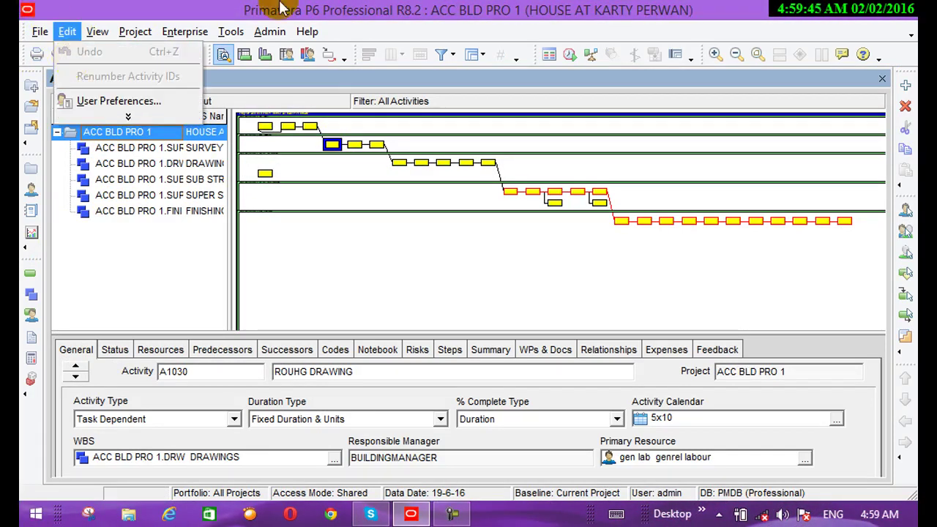
left_click(40, 32)
left_click(351, 280)
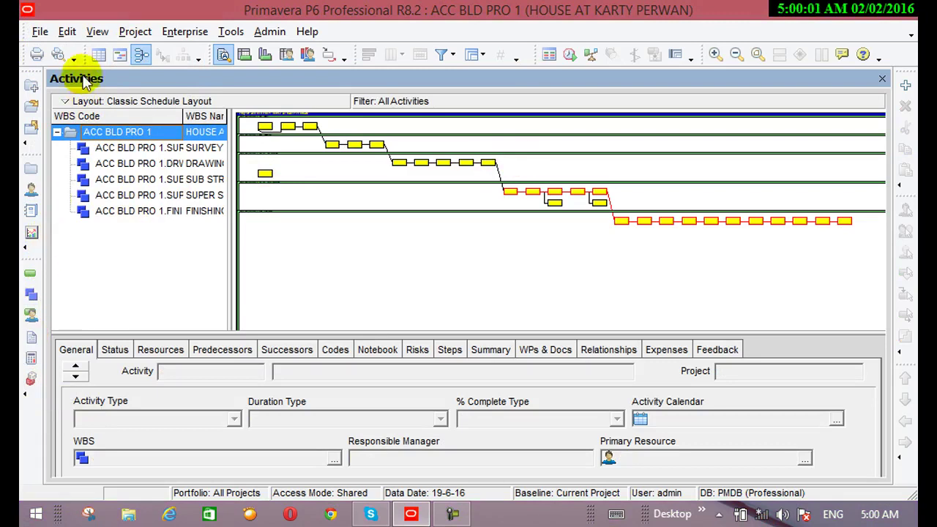
left_click(117, 55)
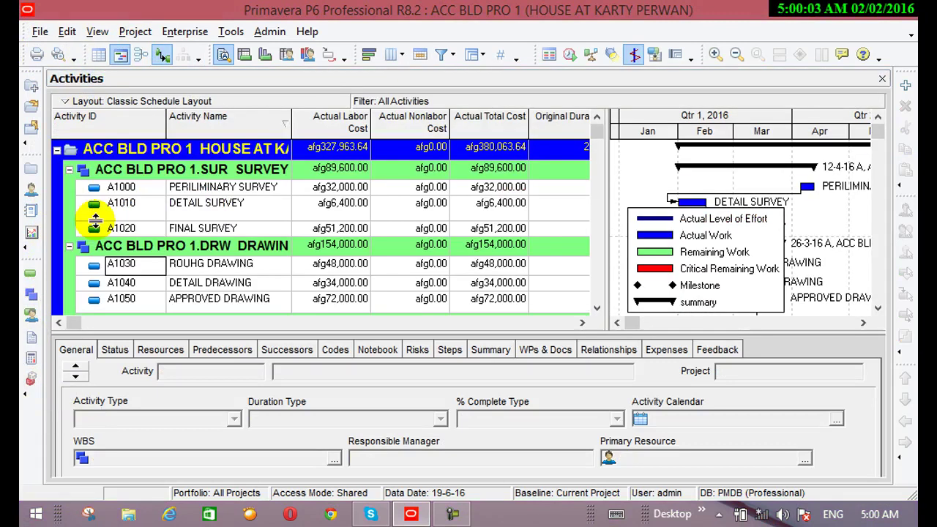
Step: Cut activity c from the end of the FINISHING section
left_click(66, 32)
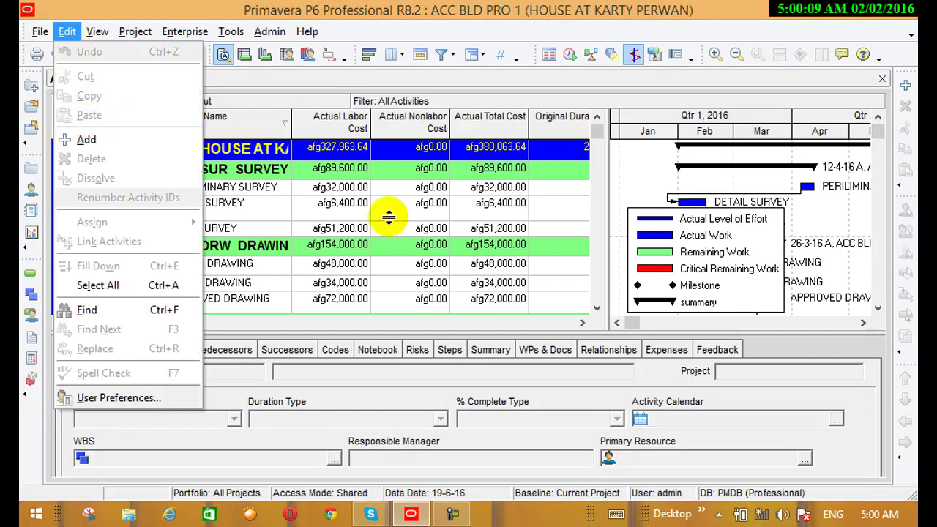
left_click(600, 135)
scroll(600, 125, "down", 15)
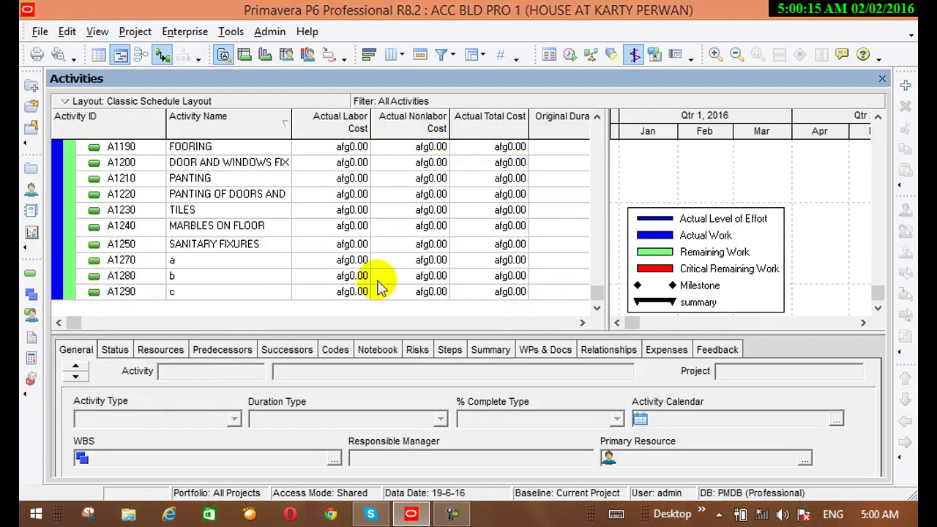
left_click(246, 291)
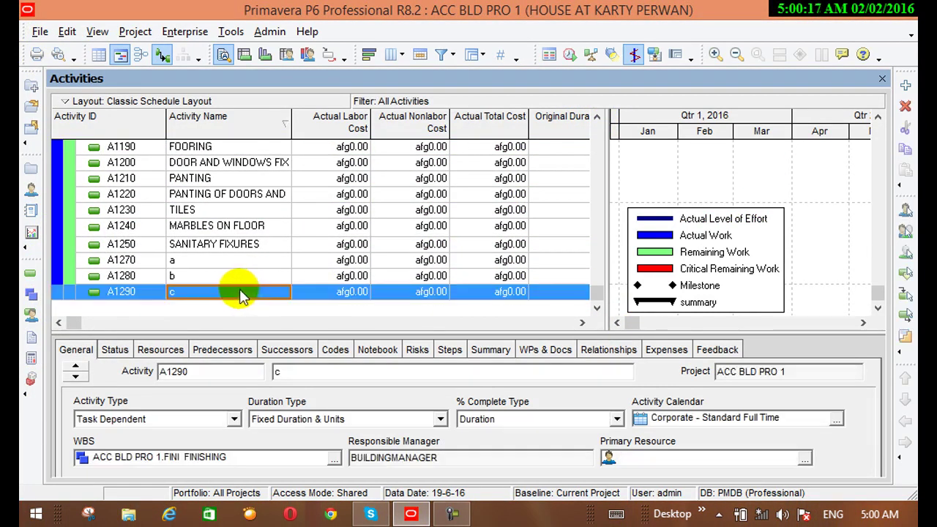
left_click(66, 33)
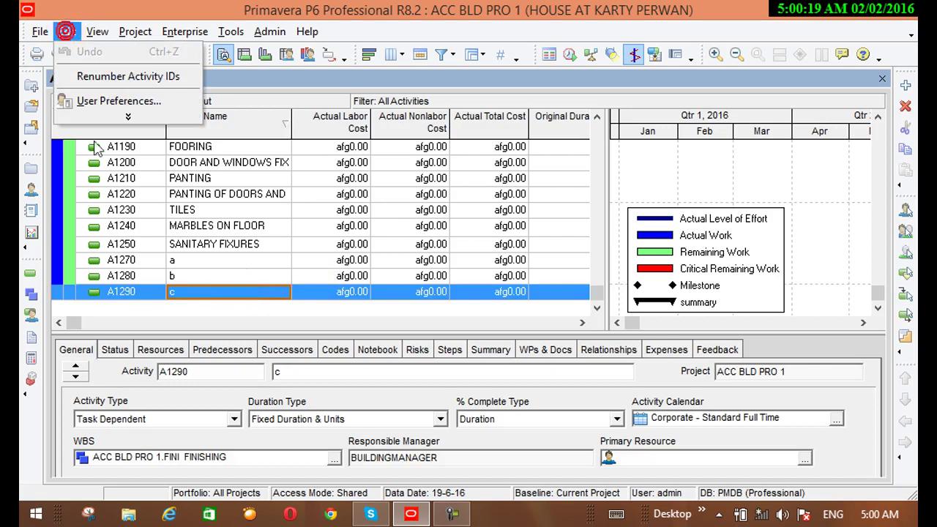
left_click(109, 117)
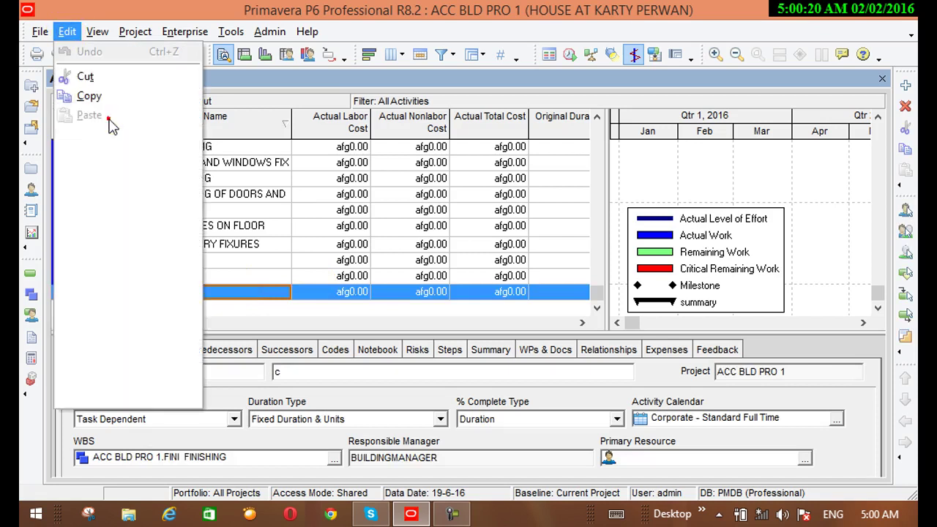
left_click(85, 77)
Step: Paste the cut activity c below New Activity in the SUB STRUCTURE section
left_click(595, 173)
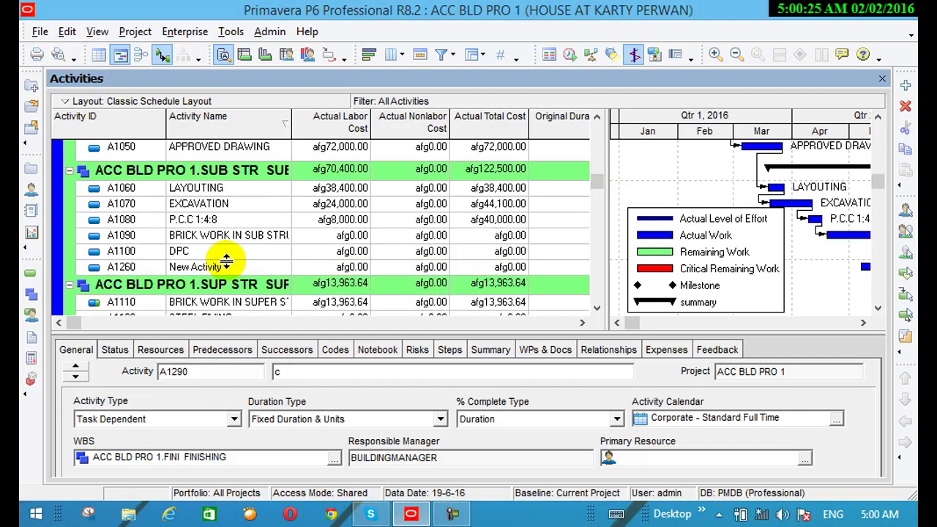
left_click(232, 269)
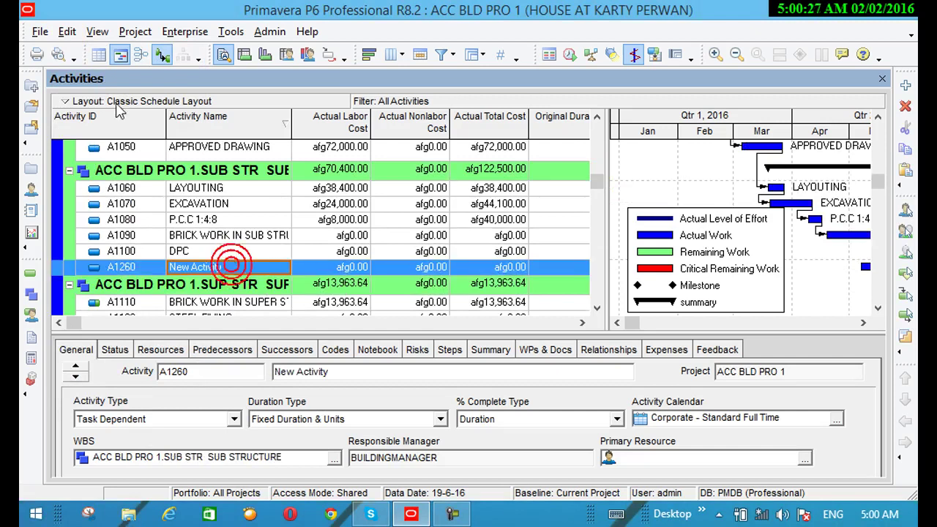
left_click(67, 33)
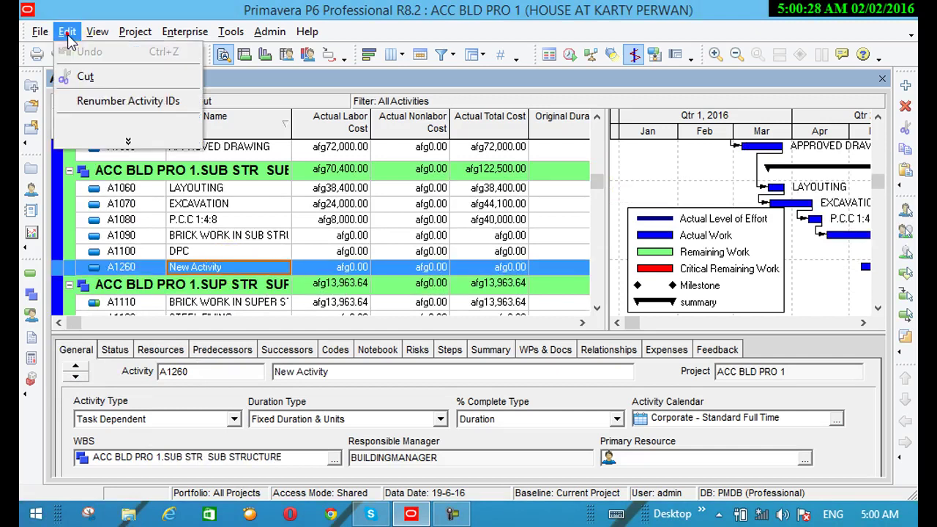
left_click(104, 140)
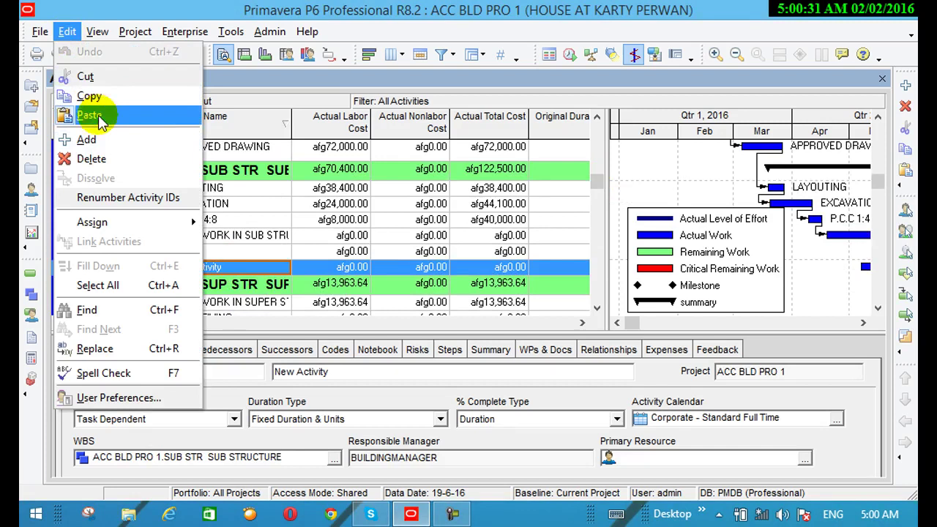
left_click(87, 115)
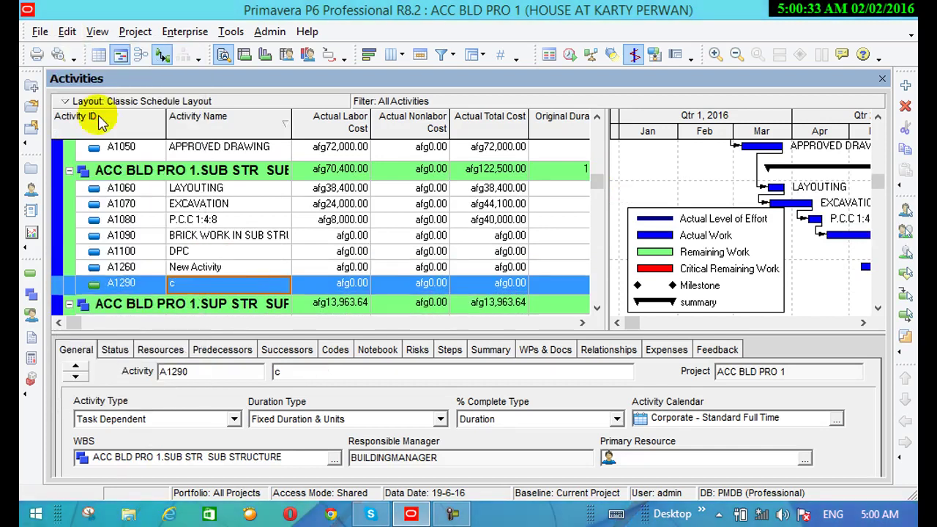
type("c")
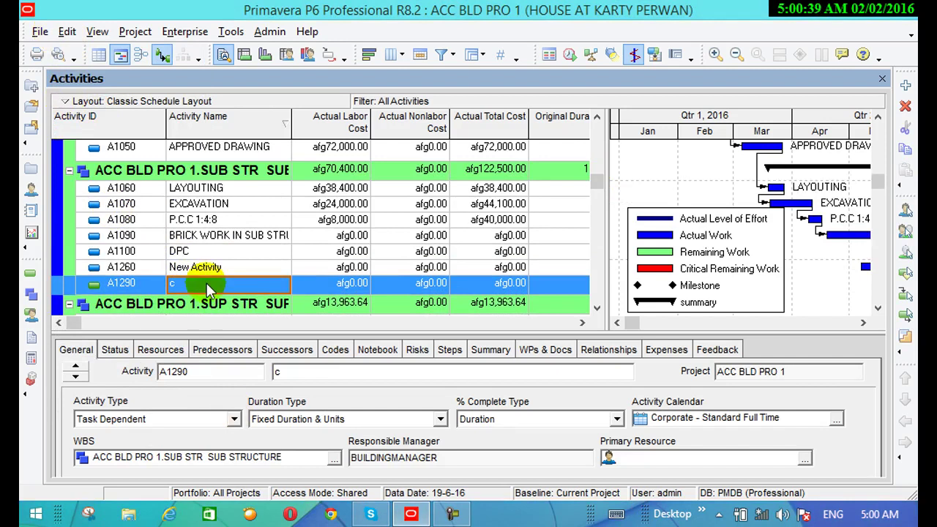
Step: Copy activity c in the SUB STRUCTURE section
left_click(67, 31)
left_click(94, 158)
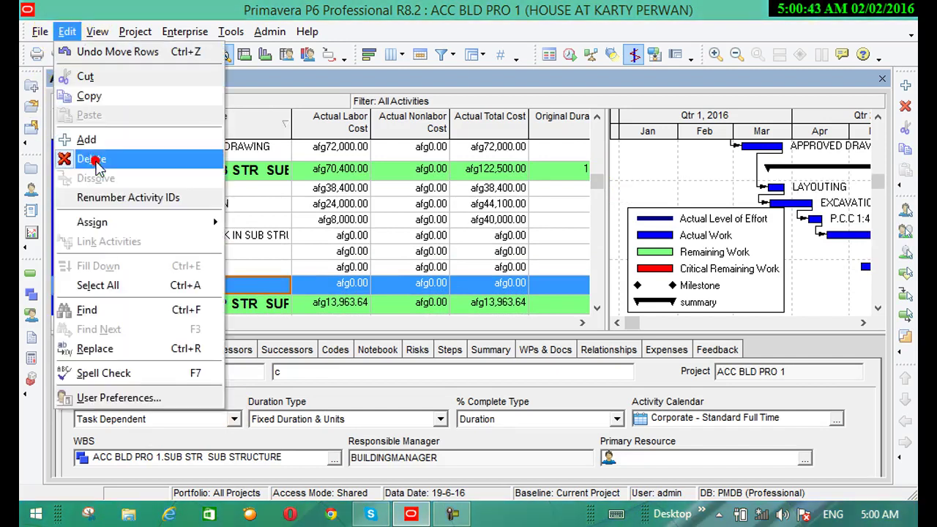
left_click(89, 96)
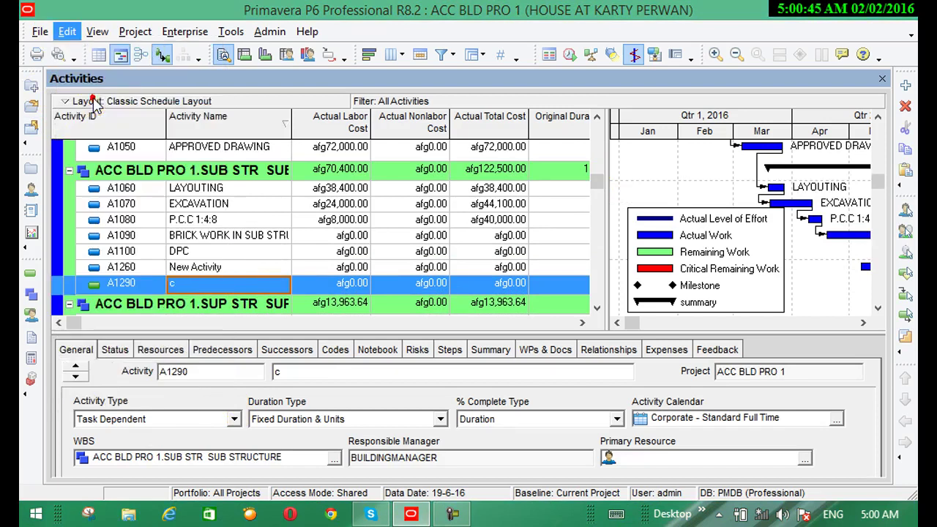
Step: Paste the copied activity below activity b in FINISHING, keeping all copy options and renumbering IDs from selected activities by an increment of 10
left_click_drag(597, 187, 595, 322)
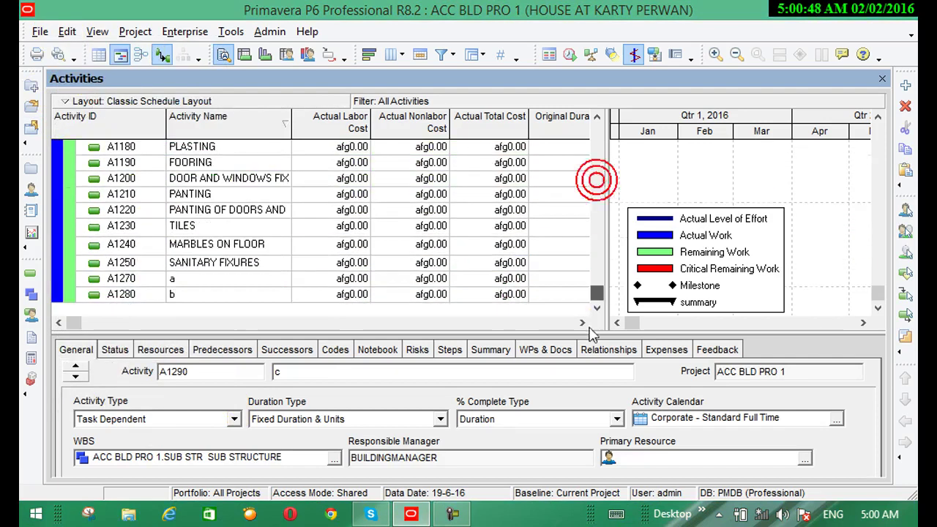
left_click(258, 295)
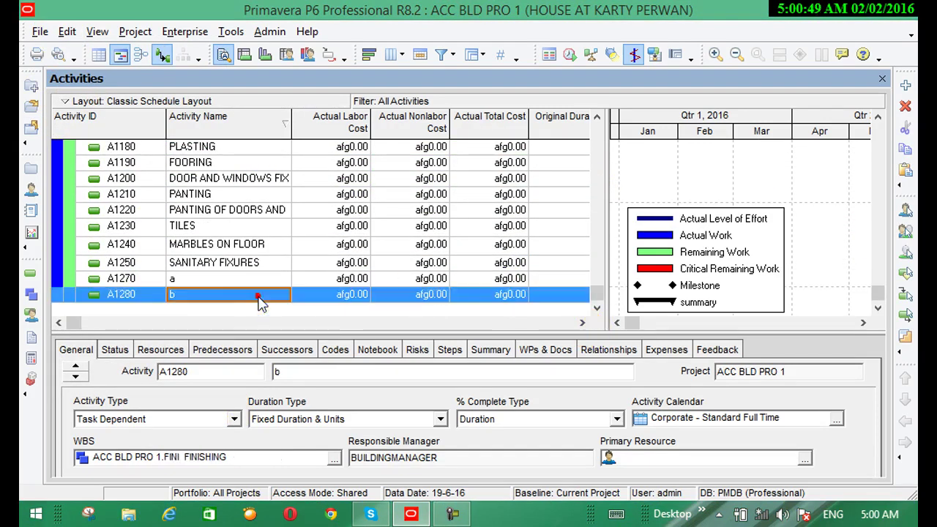
left_click(69, 33)
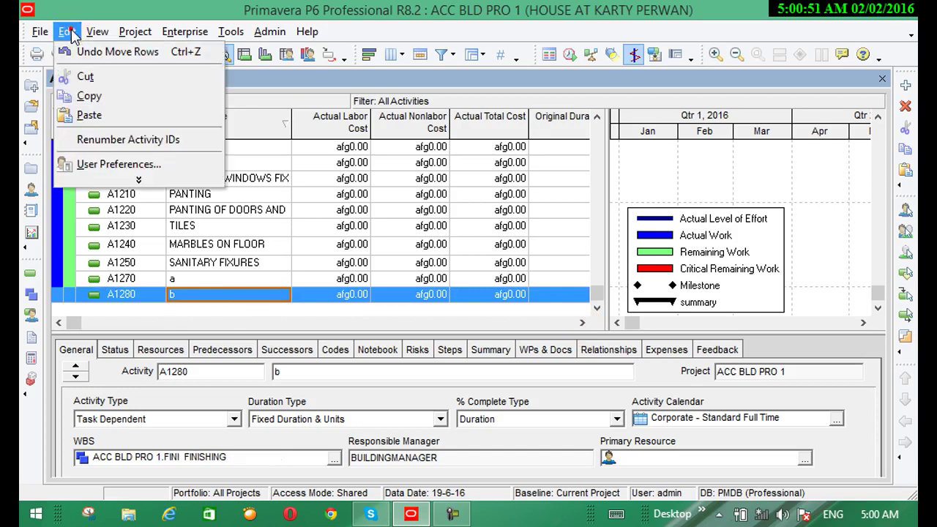
left_click(102, 115)
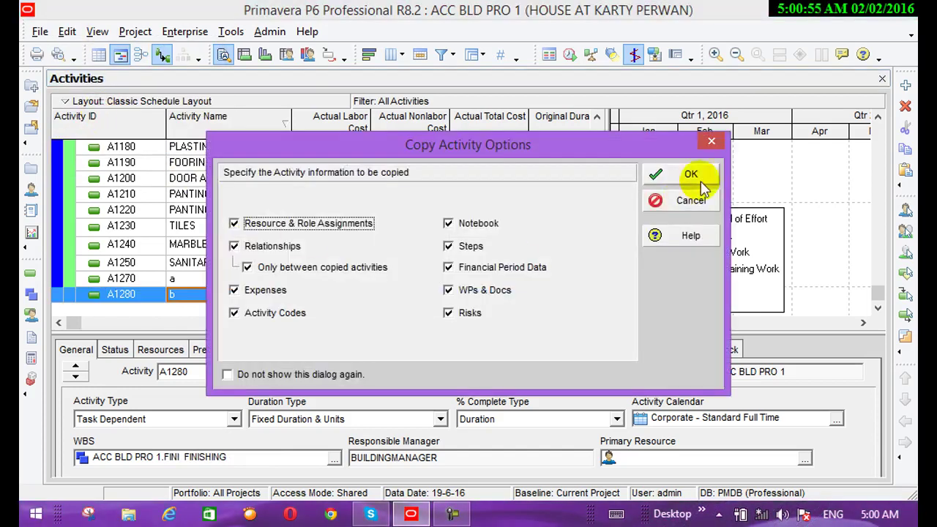
left_click(694, 175)
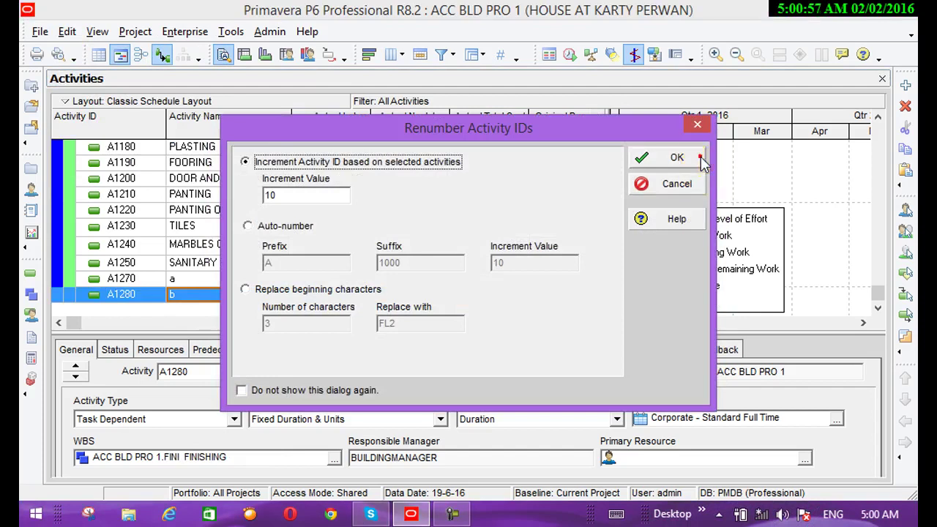
left_click(700, 162)
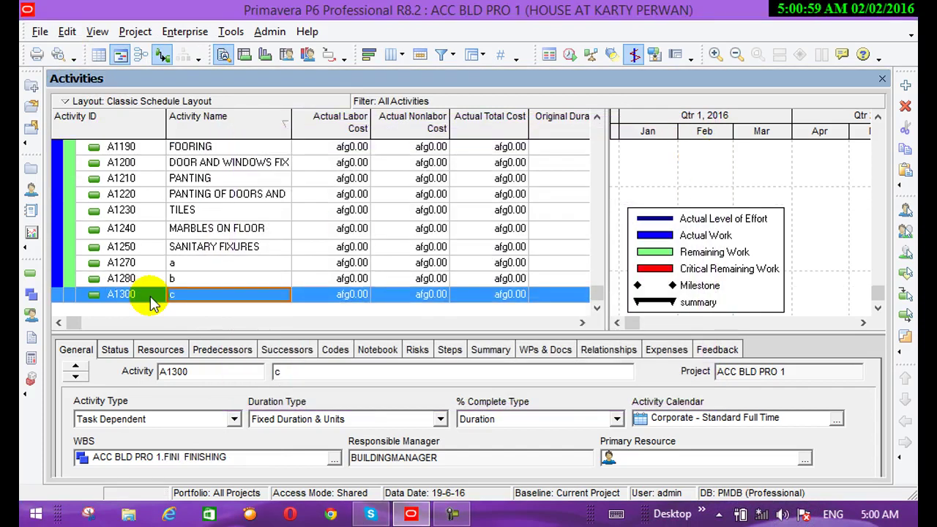
left_click(64, 33)
left_click(104, 181)
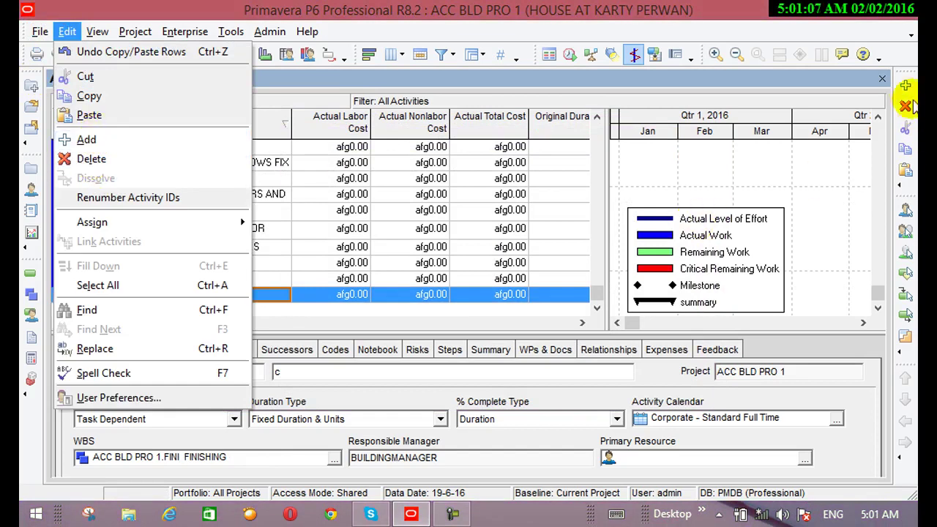
left_click(508, 293)
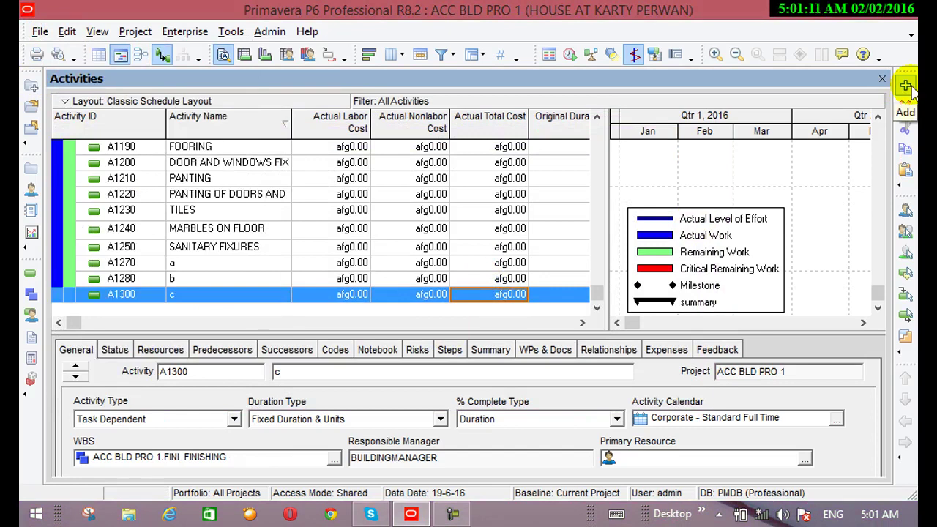
Step: Add a new activity after activity c in the FINISHING section, and undo the addition
left_click(66, 31)
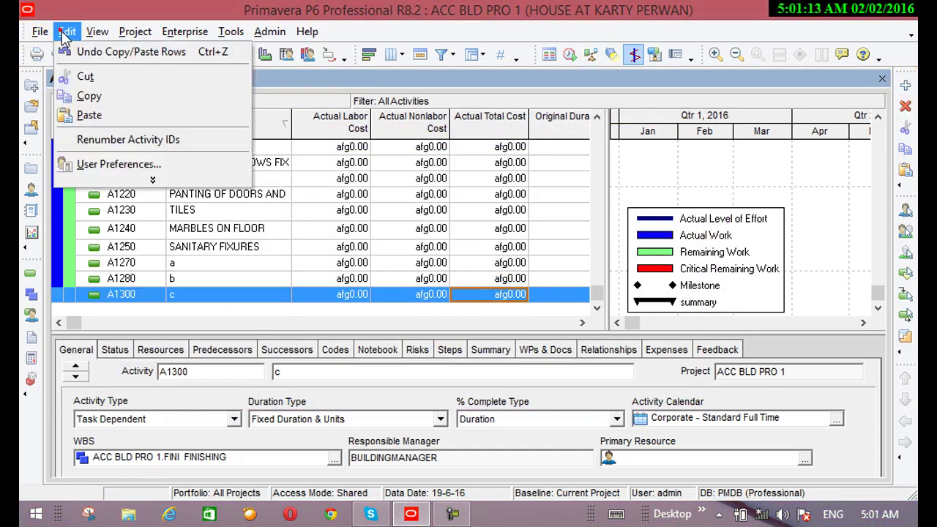
left_click(133, 179)
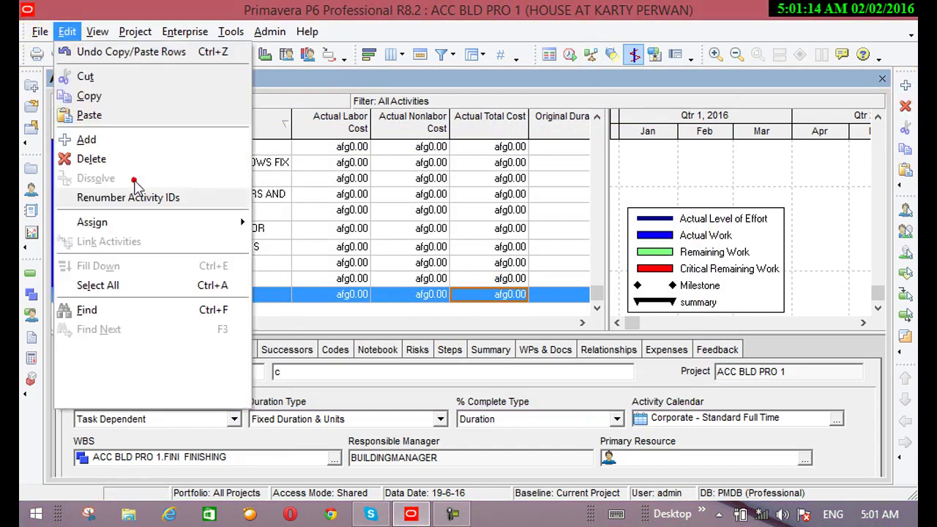
left_click(106, 139)
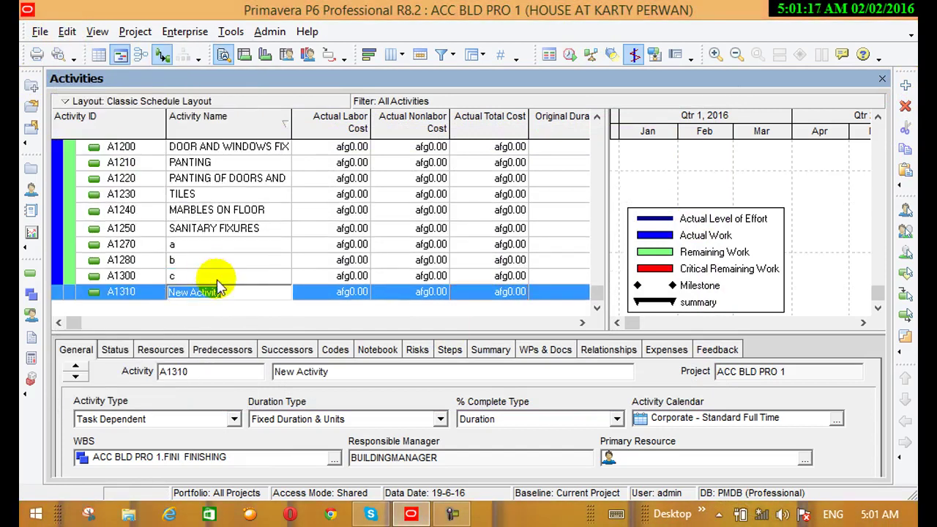
left_click(66, 31)
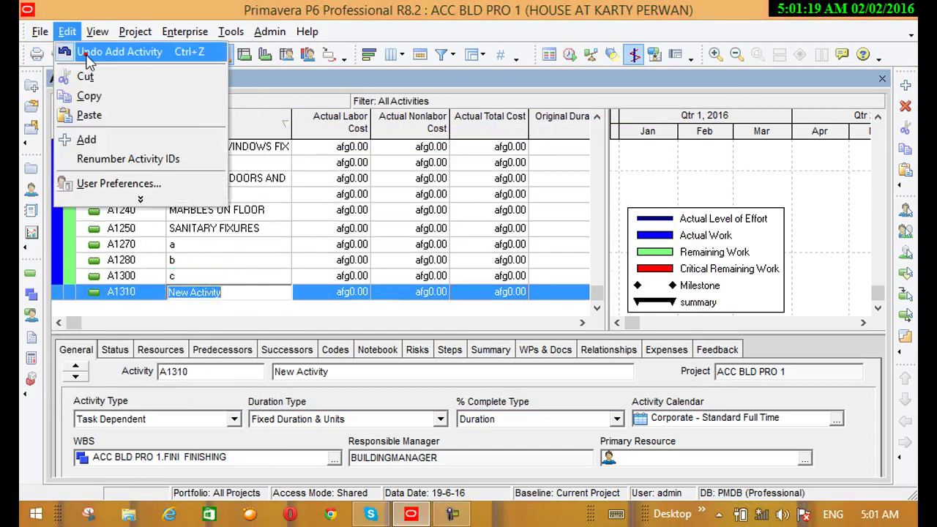
left_click(72, 50)
left_click(66, 32)
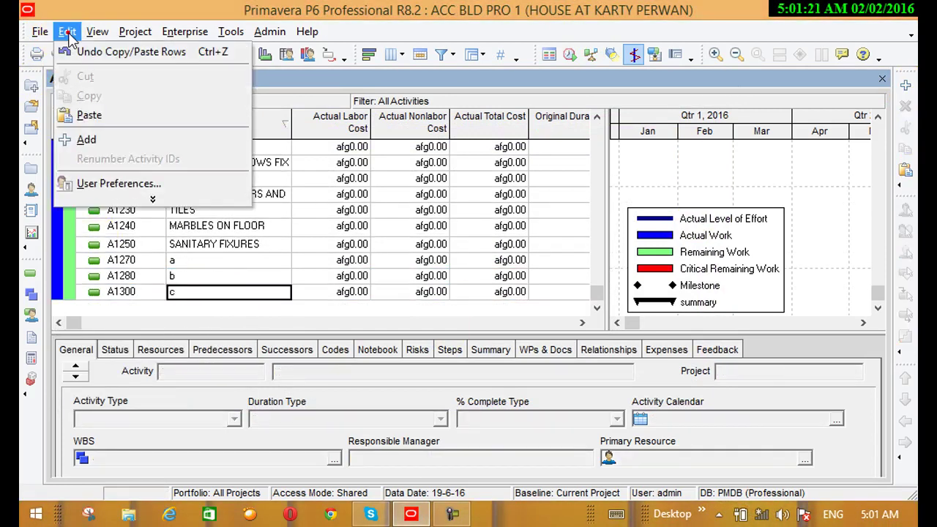
left_click(152, 202)
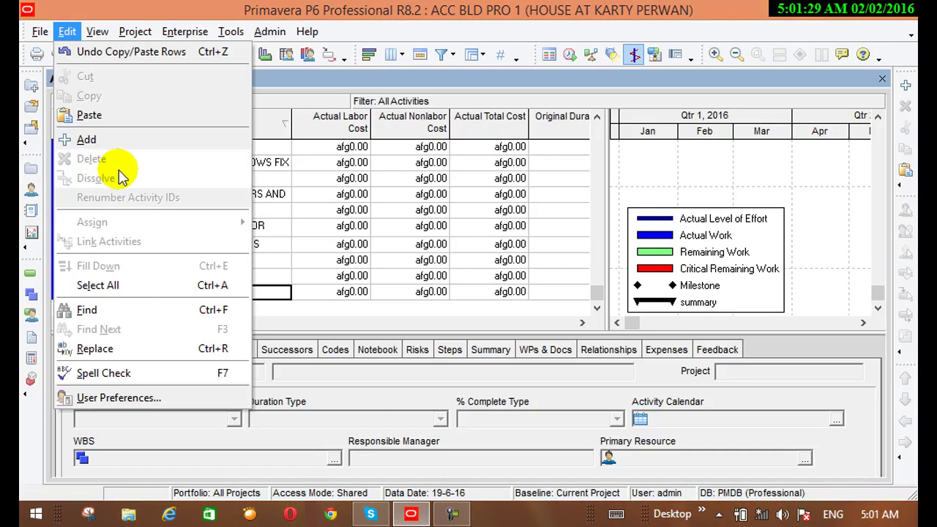
left_click(362, 307)
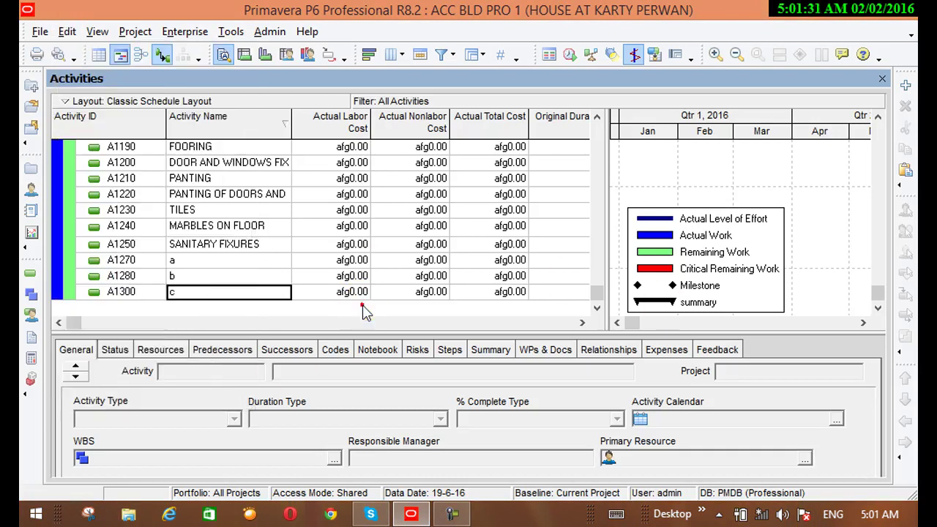
Step: Locate the survey and drawing activity bars on the Gantt chart timeline in the first quarter of 2016
left_click(617, 322)
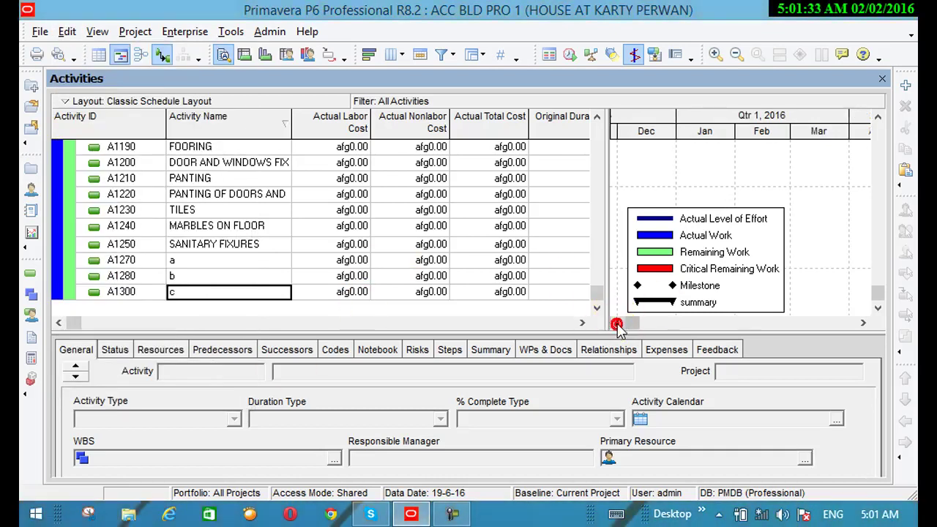
left_click(617, 323)
left_click(617, 323)
left_click(617, 323)
left_click_drag(616, 323, 617, 323)
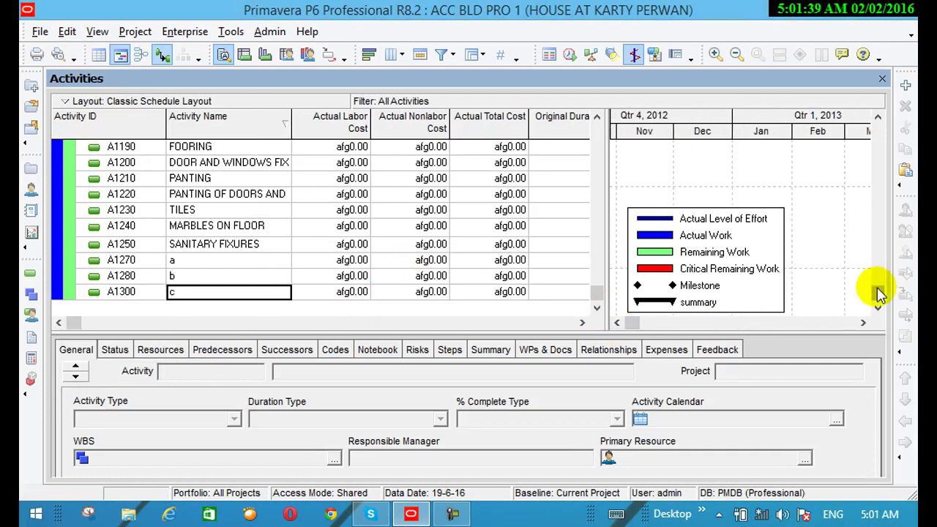
left_click_drag(877, 289, 876, 121)
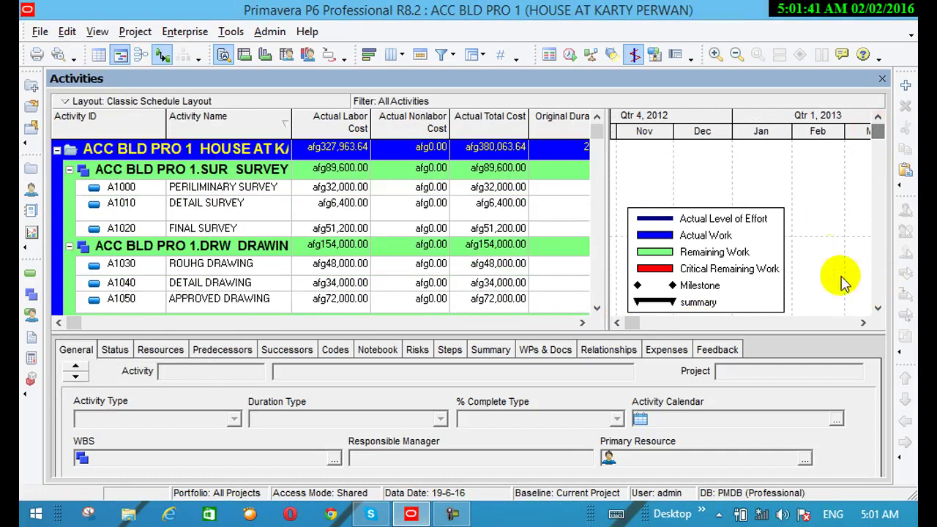
left_click_drag(863, 323, 864, 323)
left_click(617, 323)
left_click_drag(619, 323, 618, 322)
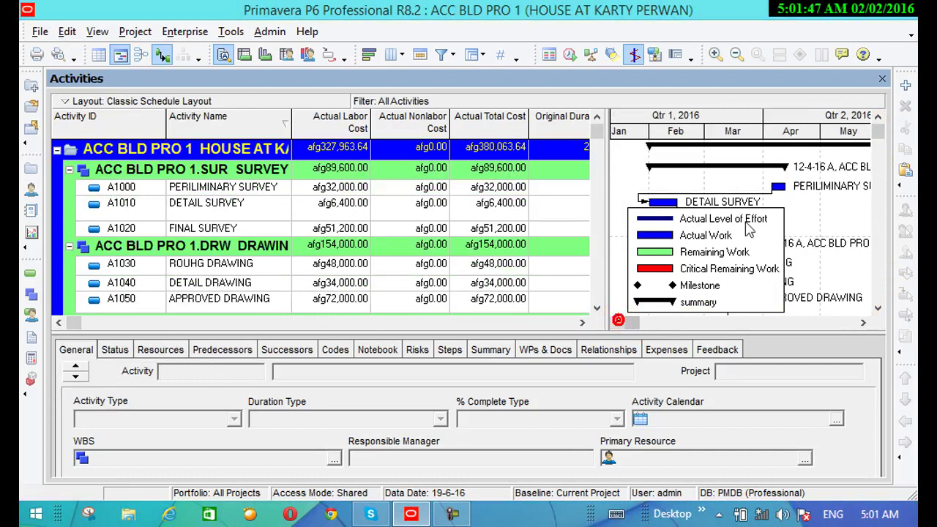
Step: Turn off Show Legend in the Bar Chart Options so the legend no longer covers the bars
right_click(636, 185)
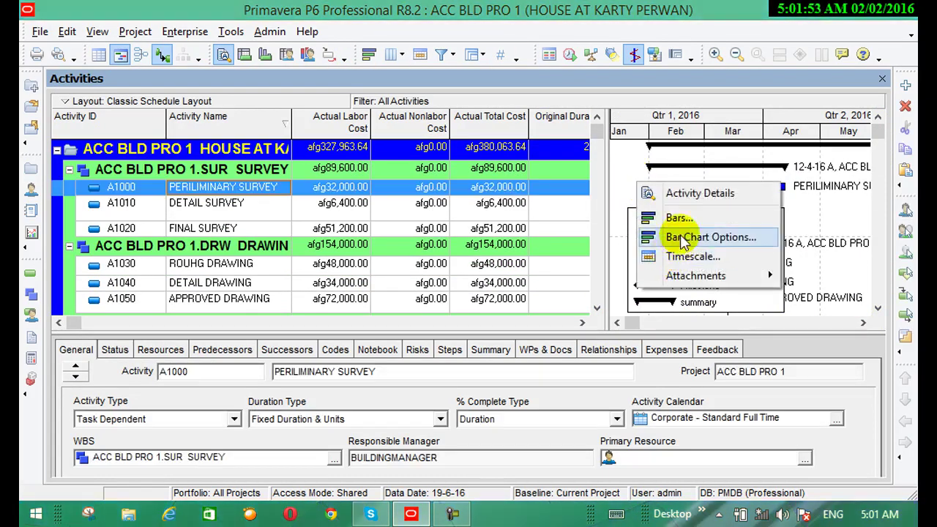
left_click(679, 236)
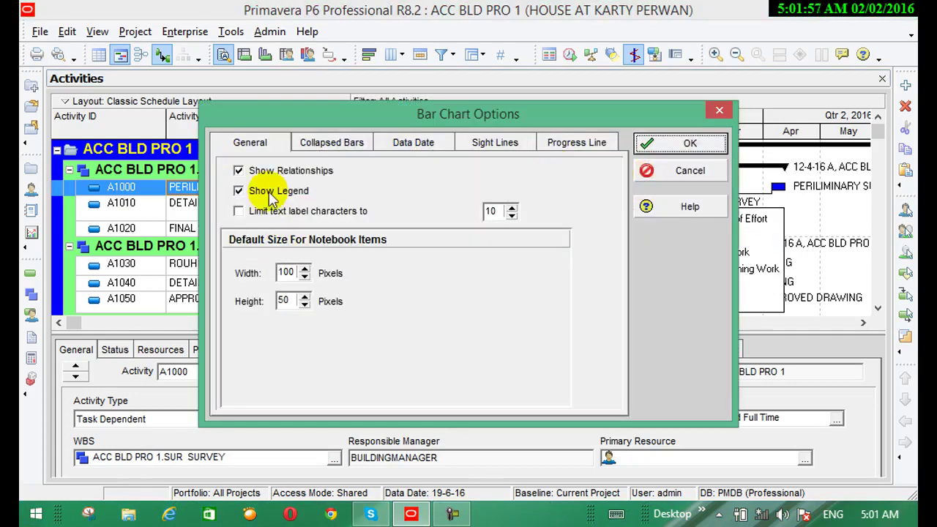
left_click(238, 190)
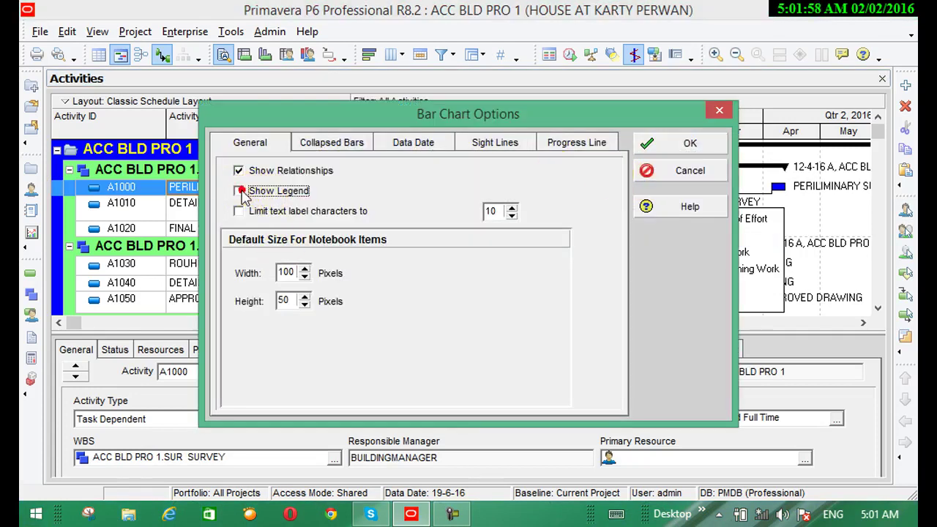
left_click(696, 146)
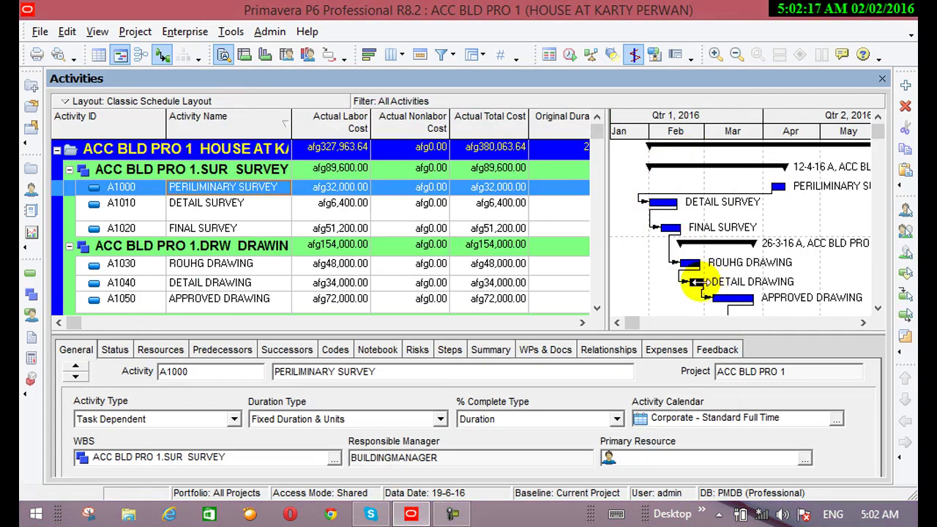
Step: Examine the linked activity bars on the Gantt chart from DETAIL DRAWING down to the last FINISHING activities
left_click(697, 284)
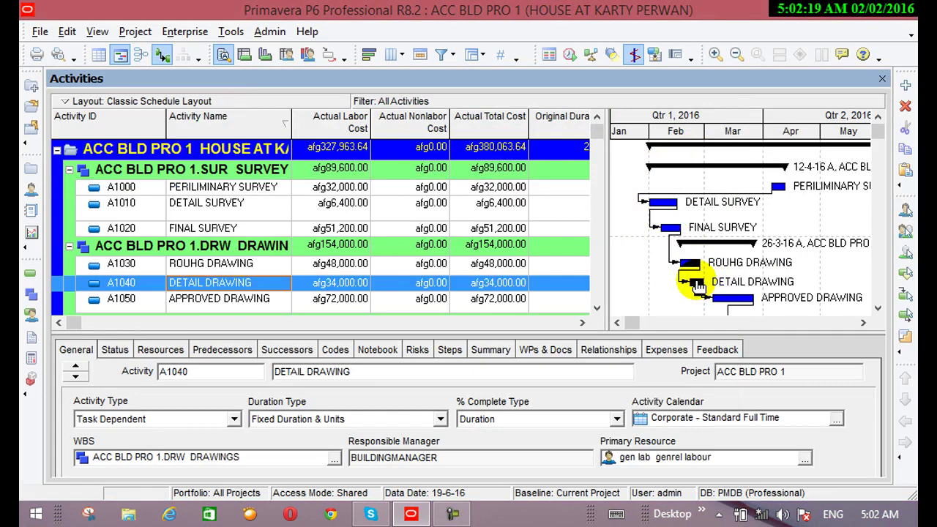
left_click(67, 31)
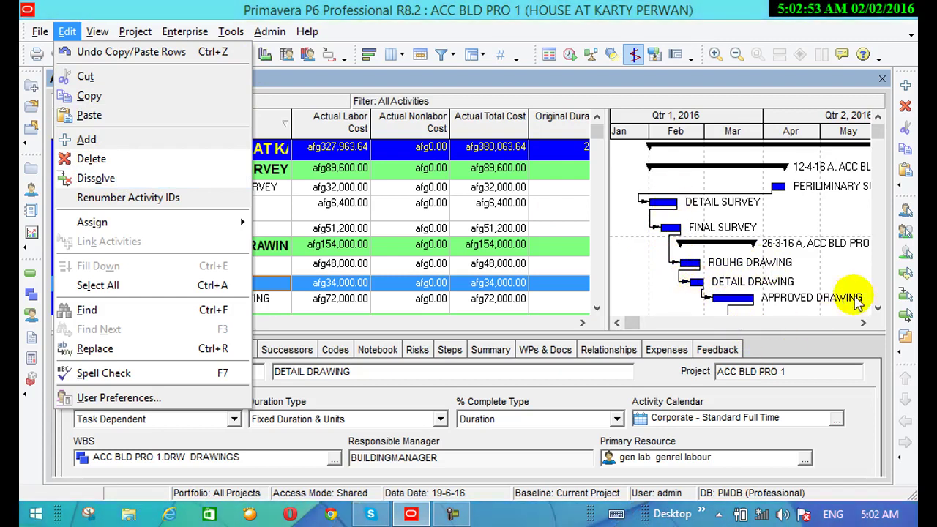
left_click(877, 308)
left_click(878, 308)
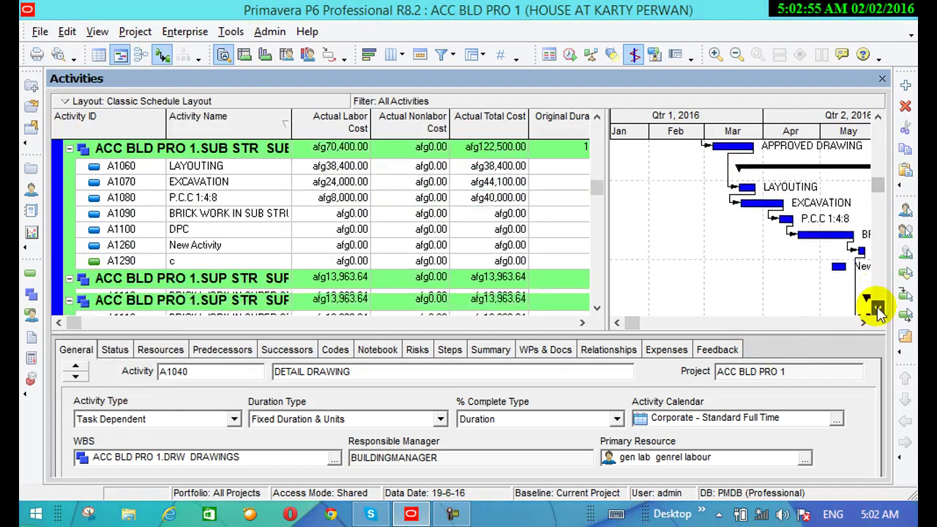
left_click(864, 322)
left_click(864, 322)
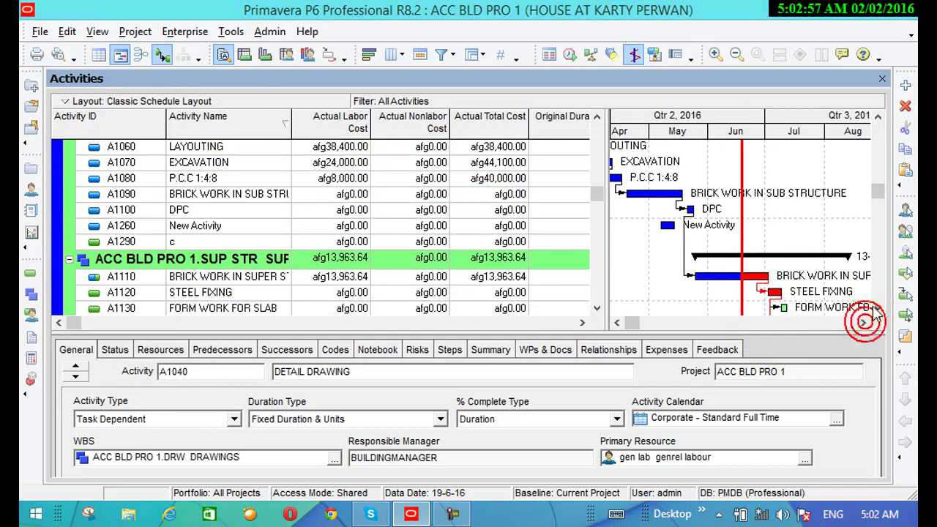
left_click(877, 309)
left_click(877, 308)
left_click(878, 308)
left_click(878, 308)
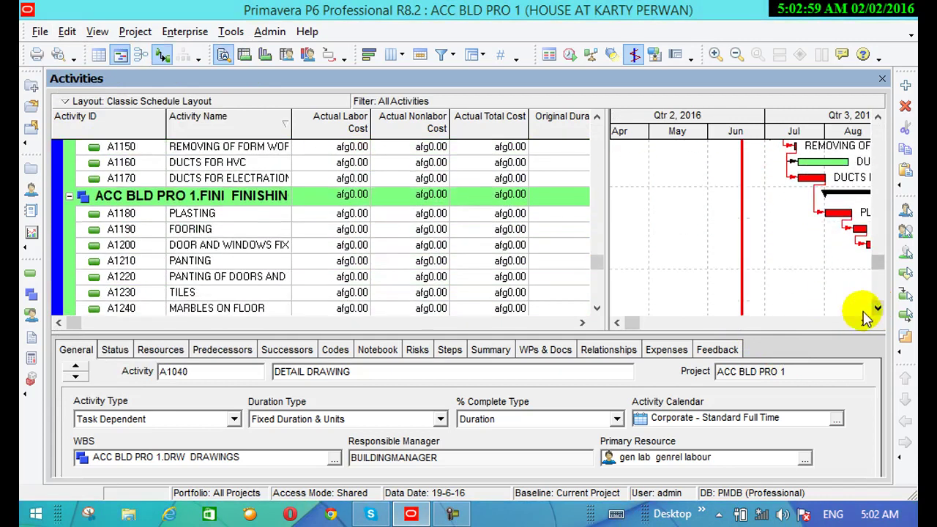
left_click(863, 322)
left_click(864, 322)
left_click(864, 322)
left_click(875, 261)
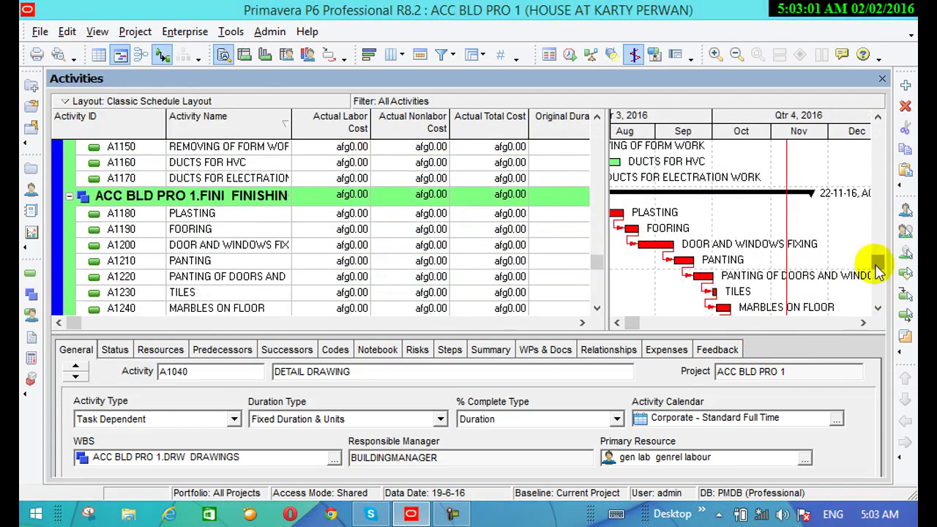
left_click(878, 308)
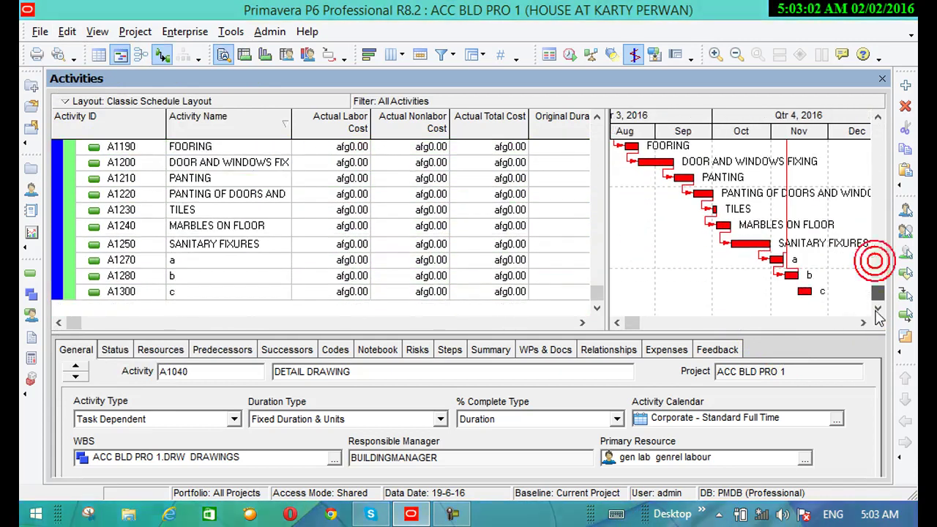
Step: Dissolve activity b in the FINISHING section and accept the confirmation
left_click(791, 275)
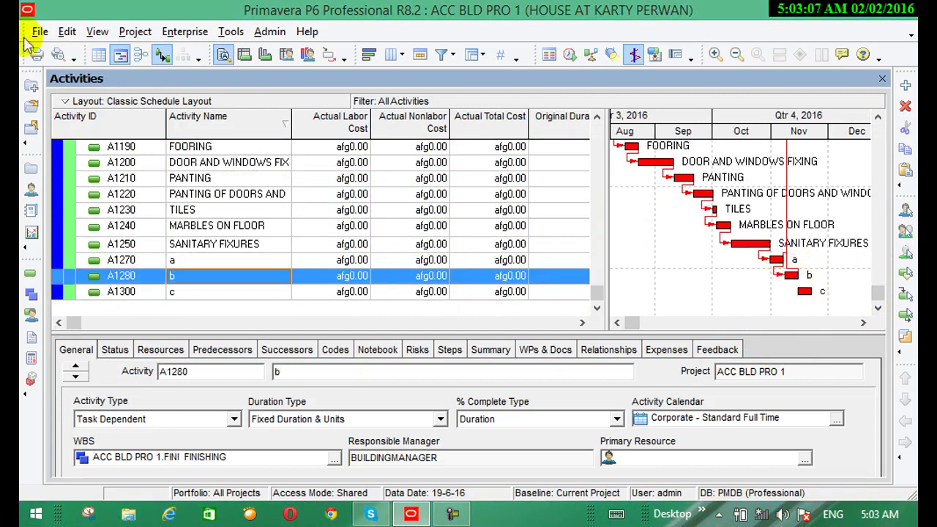
left_click(66, 31)
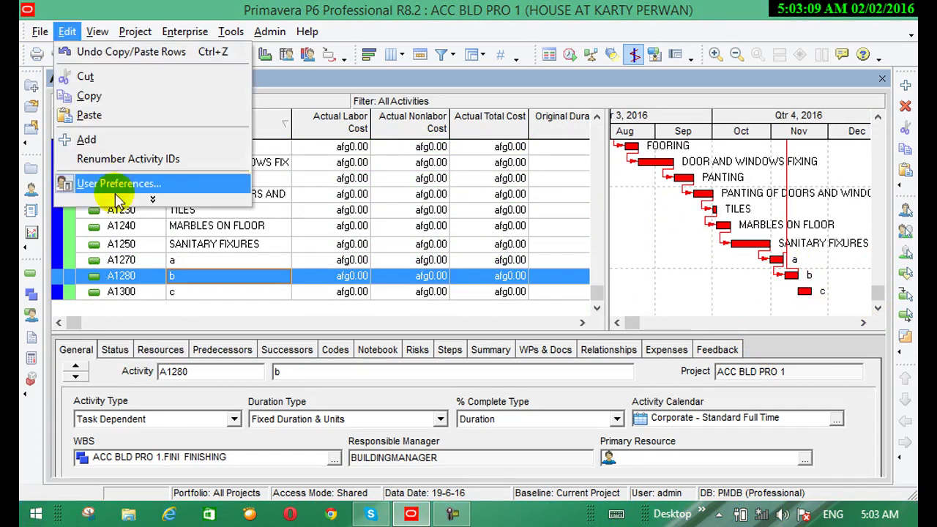
left_click(125, 197)
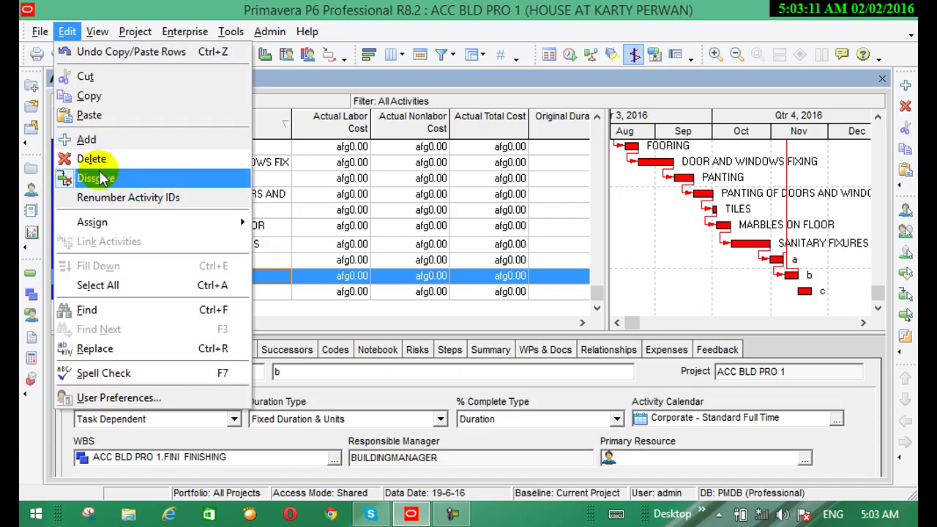
left_click(102, 178)
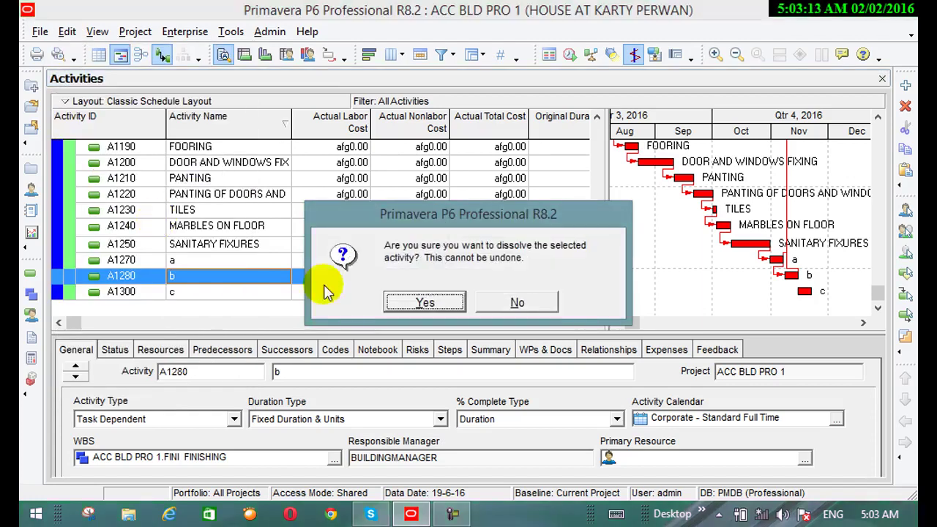
left_click(439, 304)
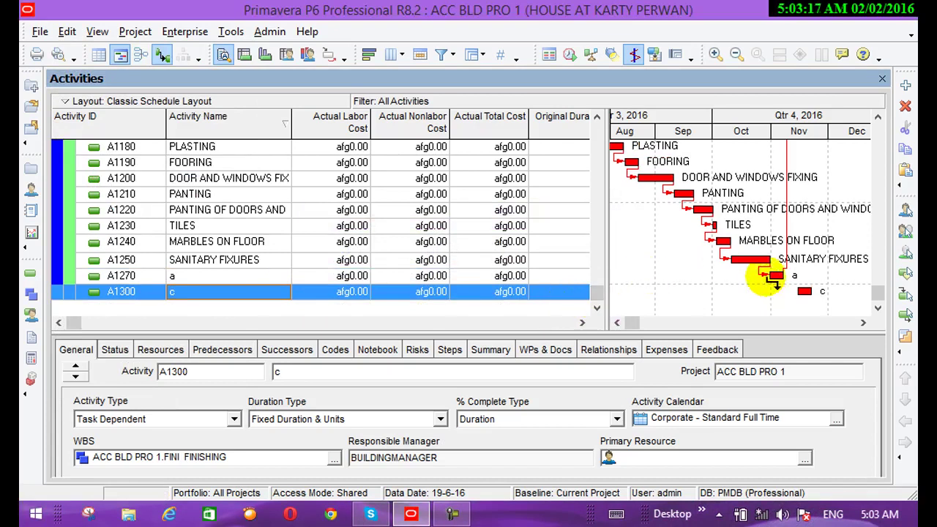
Step: Reschedule the project with the current data date and locate the bar of activity c
left_click(570, 54)
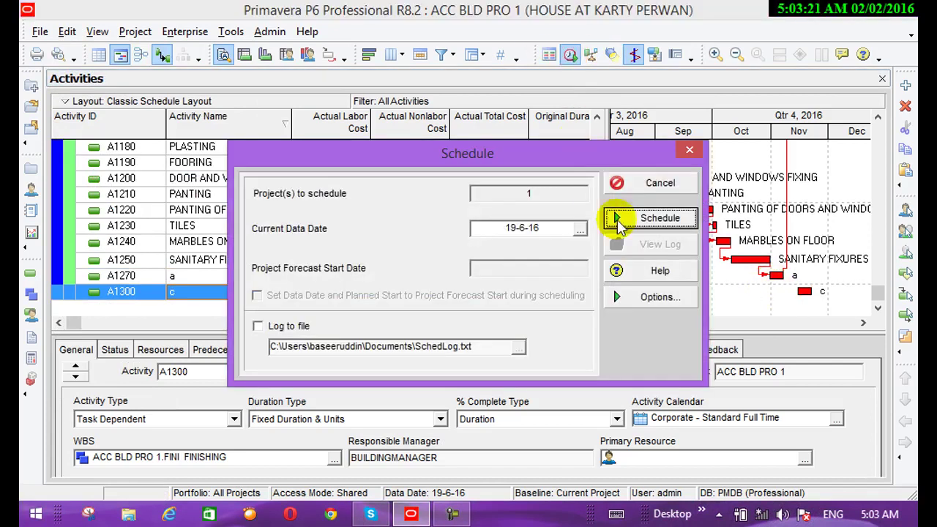
left_click(633, 215)
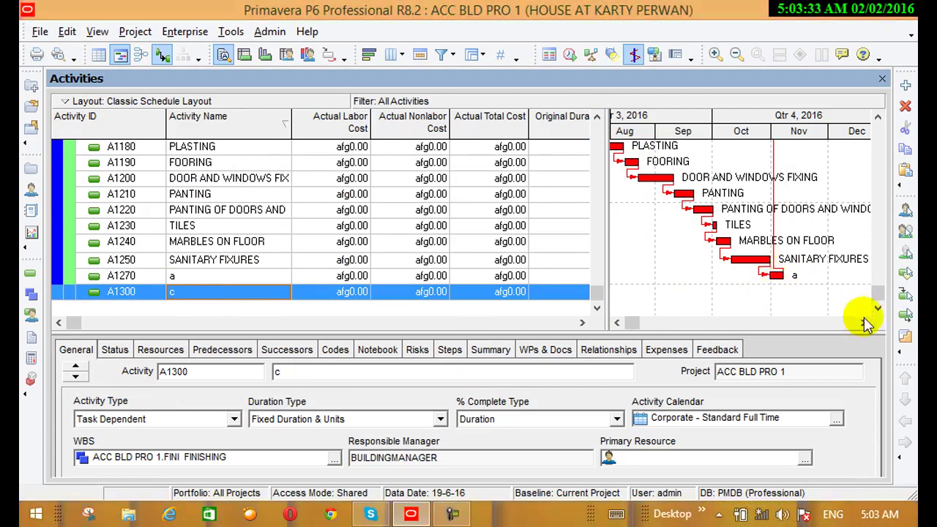
left_click(616, 323)
left_click(615, 323)
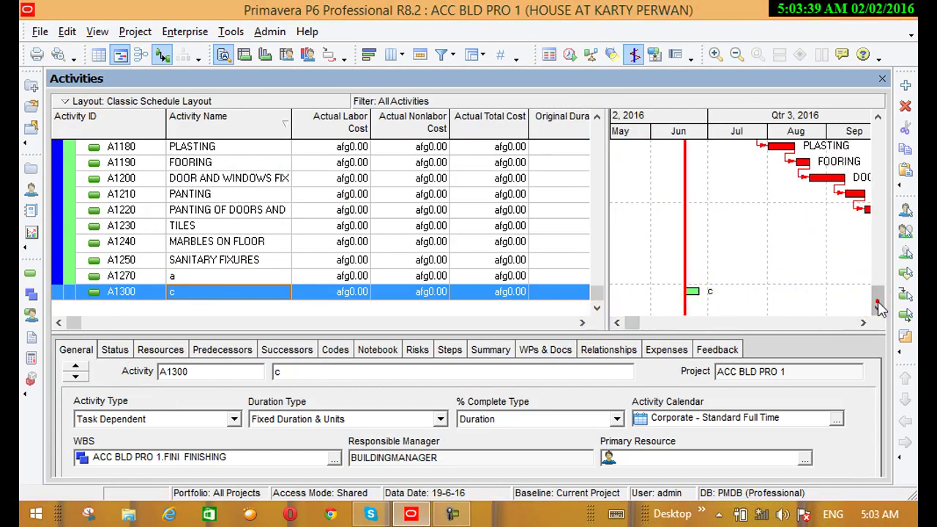
Step: Examine the rescheduled bars and relationship lines of the FINISHING activities, including TILES
left_click(877, 300)
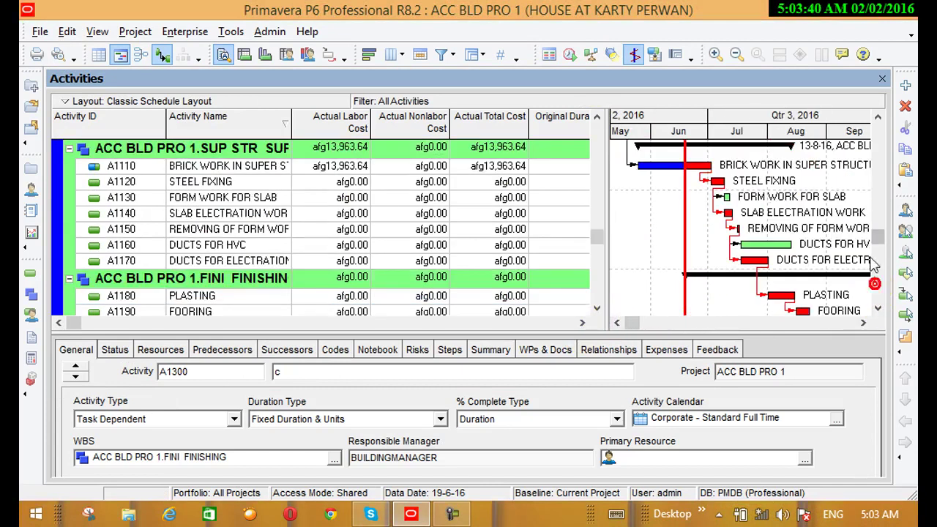
left_click(877, 308)
left_click(877, 308)
left_click(876, 308)
left_click(877, 308)
left_click(877, 308)
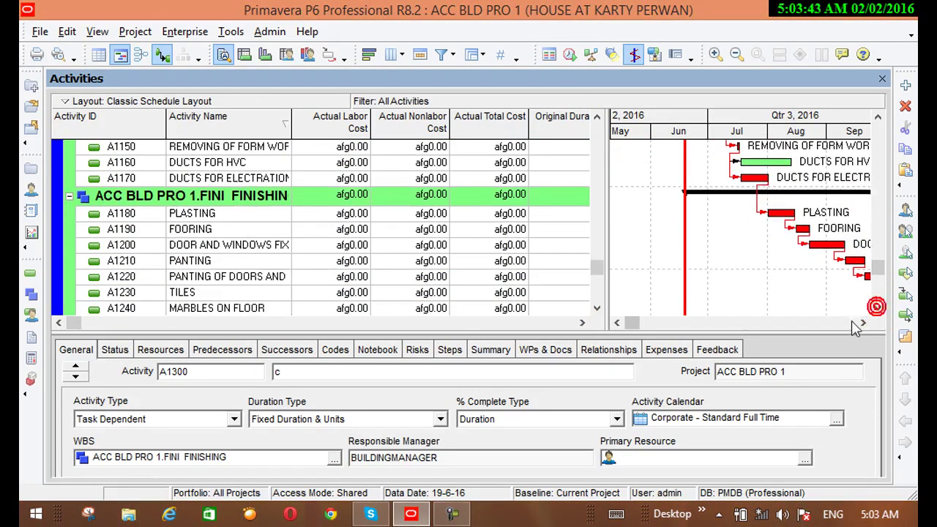
left_click(862, 322)
left_click(861, 324)
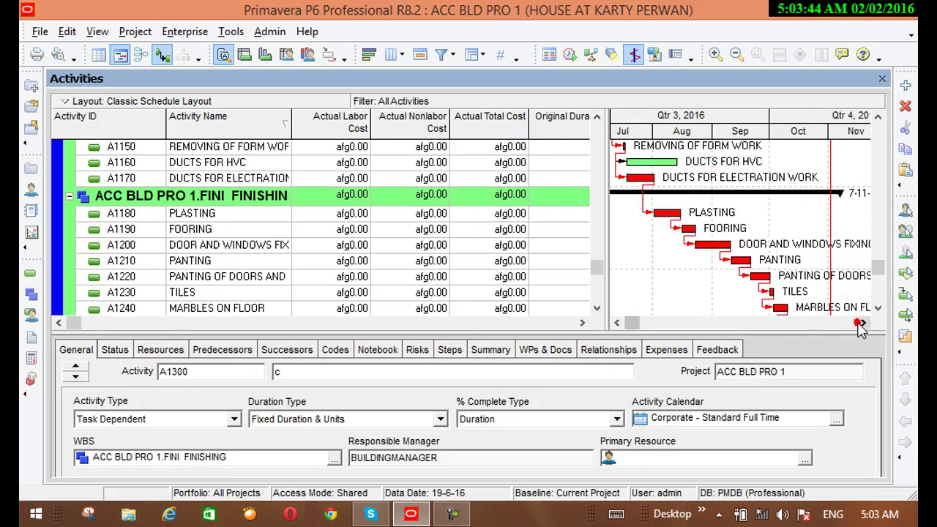
left_click(765, 290)
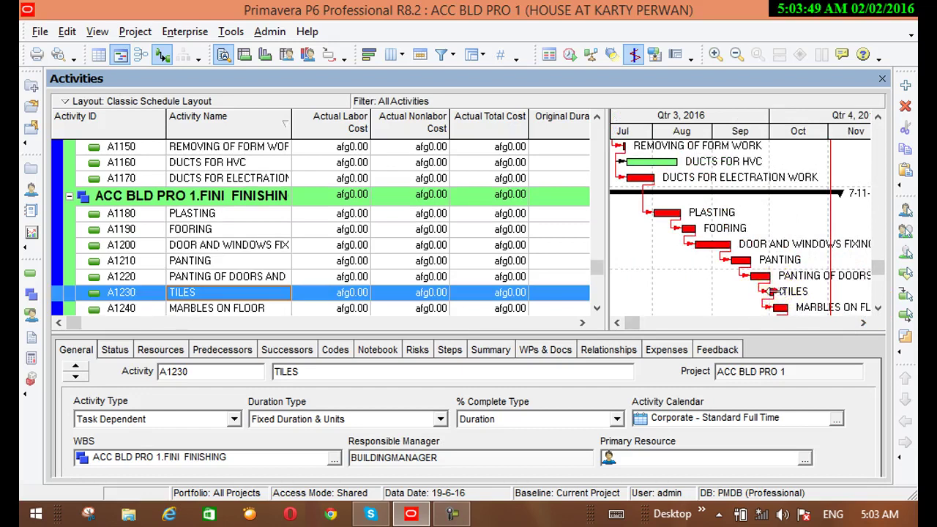
left_click(876, 308)
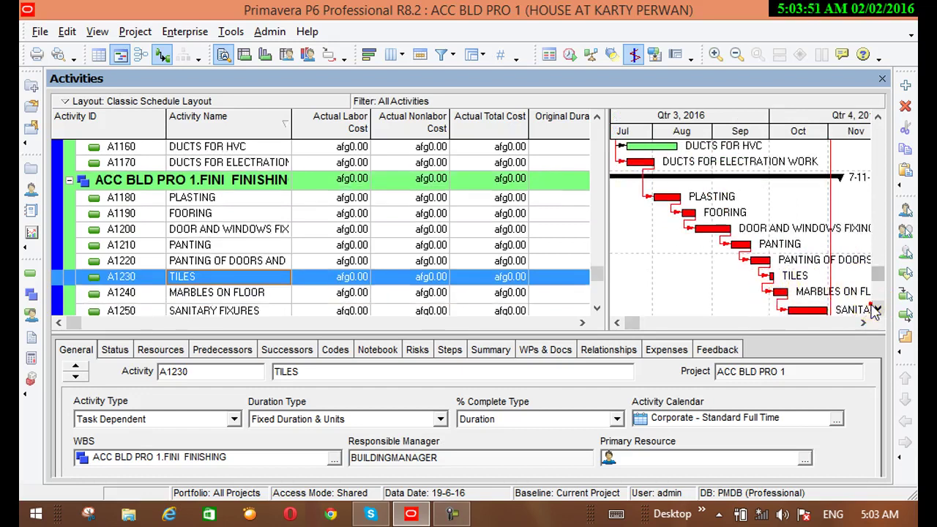
Step: Dissolve the MARBLES ON FLOOR activity in the FINISHING section and accept the confirmation
left_click(877, 308)
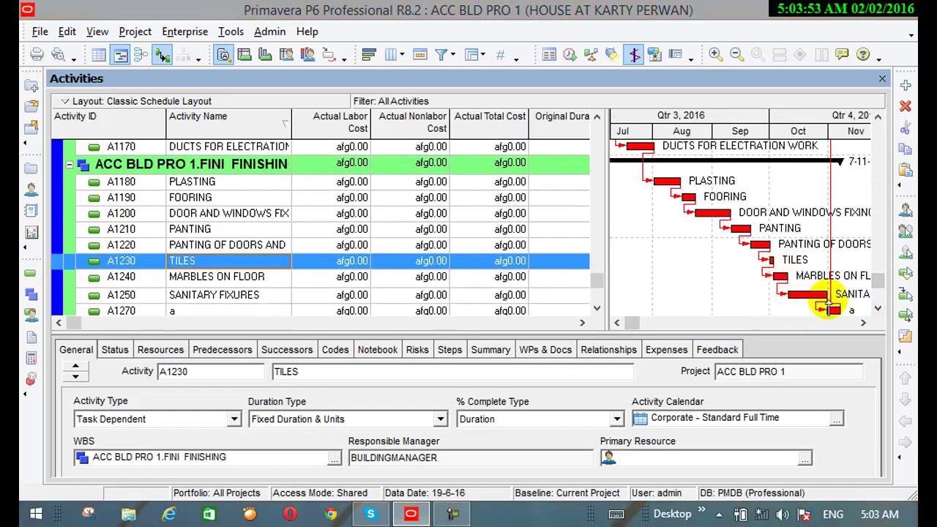
left_click(780, 281)
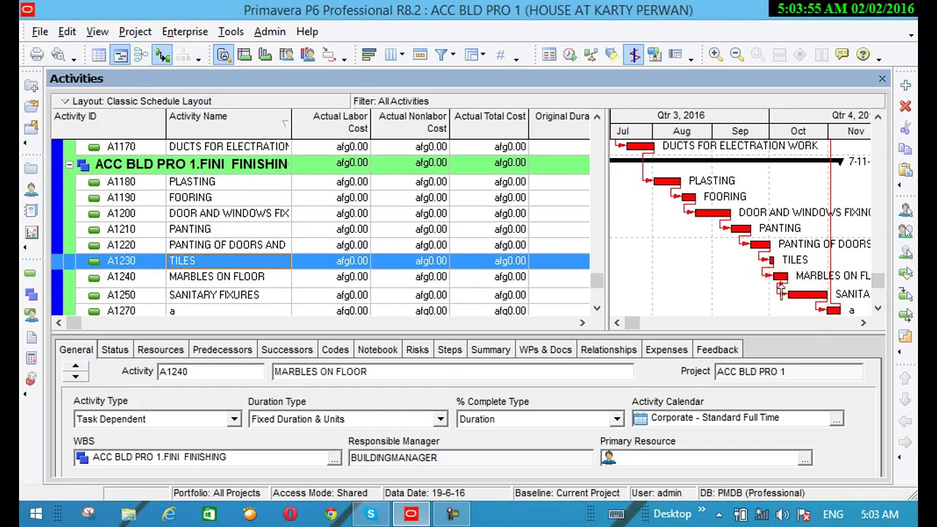
left_click(68, 32)
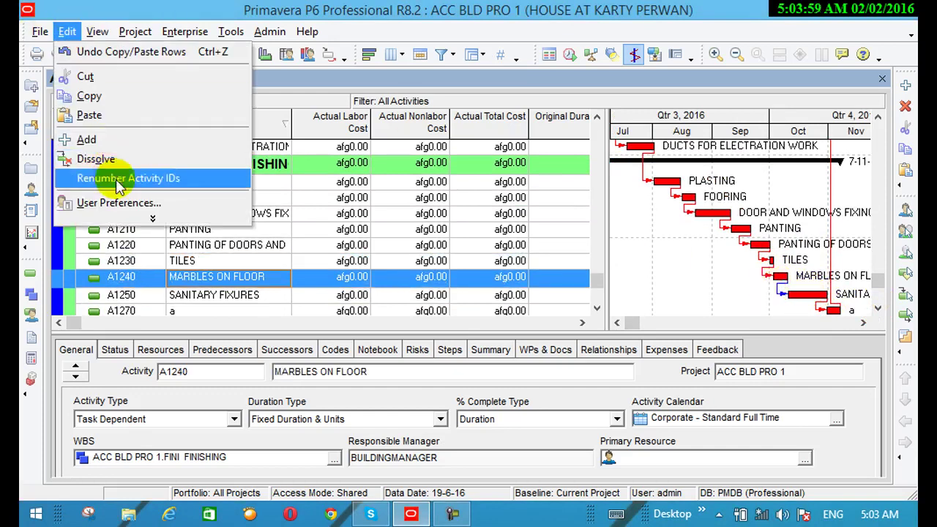
left_click(108, 157)
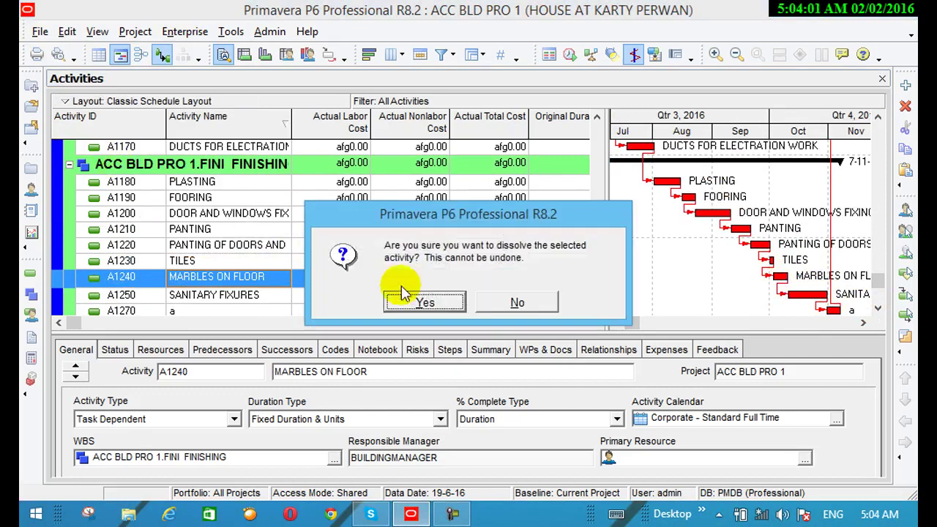
left_click(430, 306)
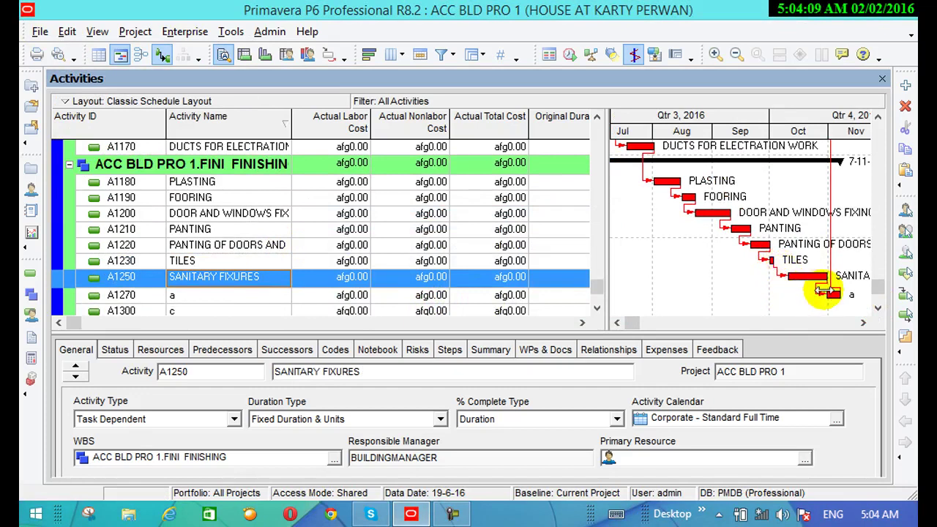
left_click(832, 295)
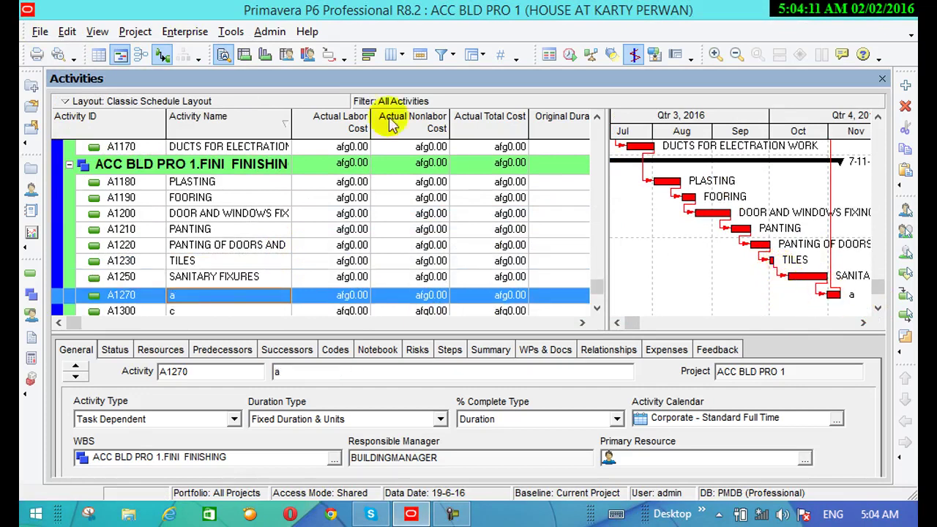
scroll(849, 285, "down", 1)
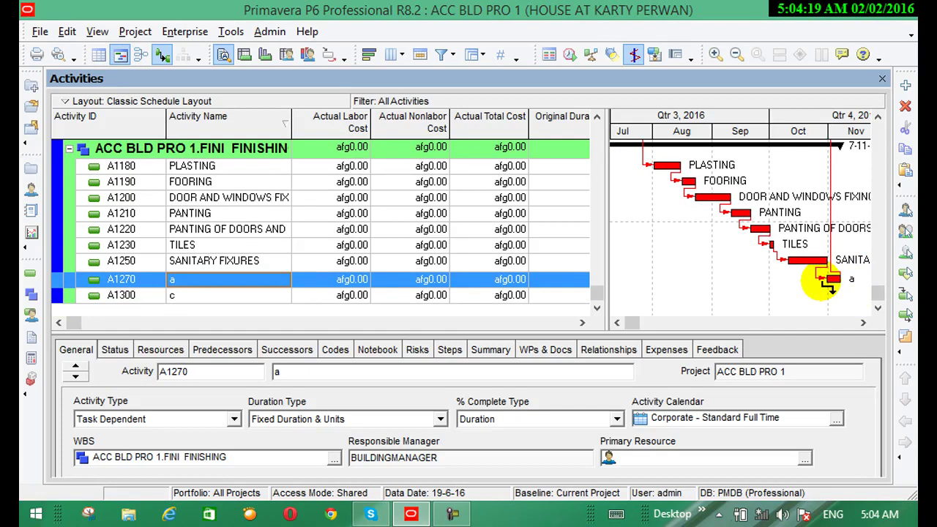
left_click(66, 33)
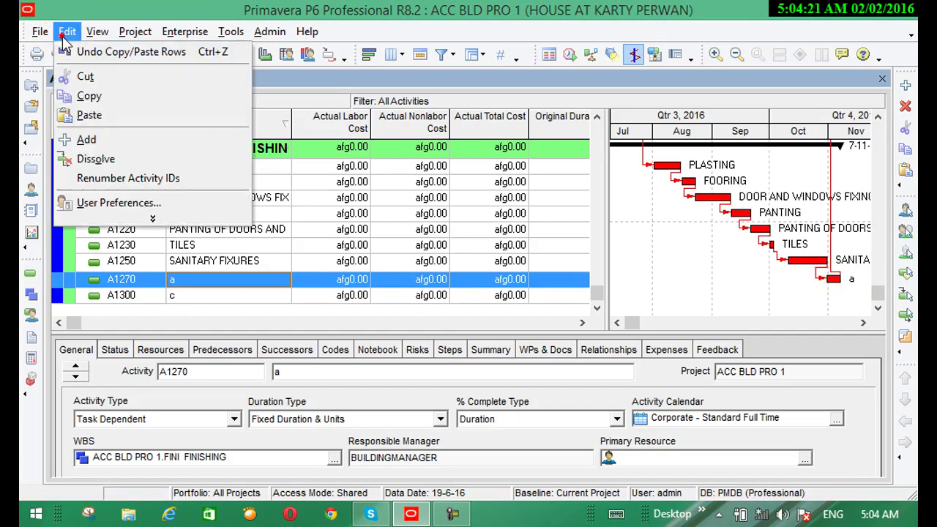
mouse_move(152, 218)
mouse_move(120, 228)
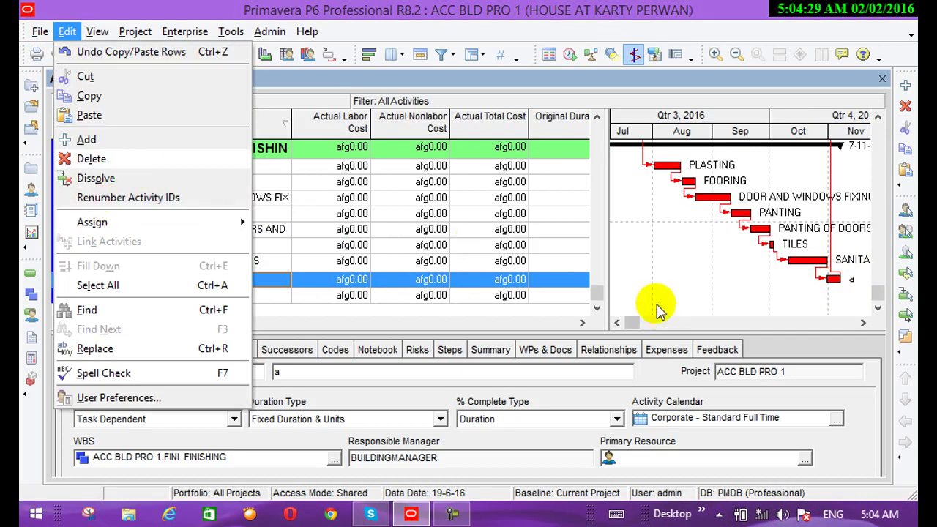
left_click(640, 289)
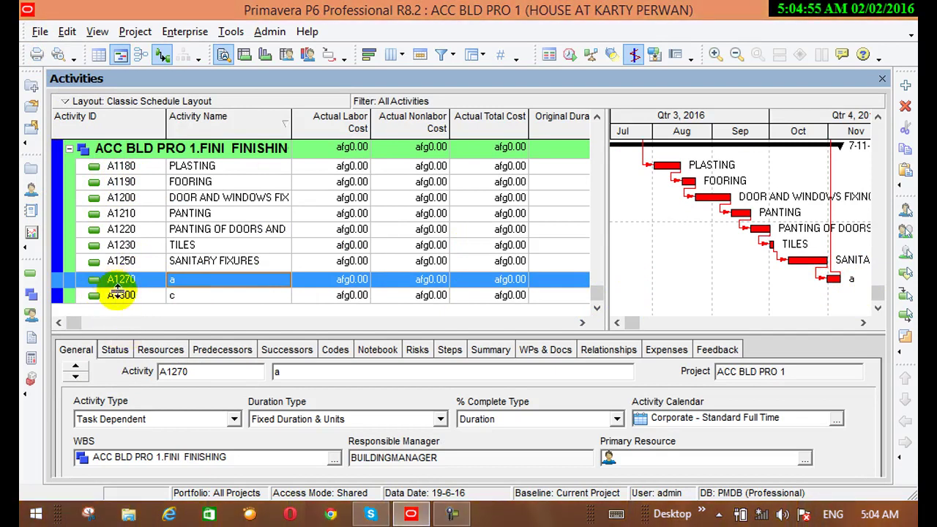
Step: Start renumbering the ID of activity c based on selected activities, with an increment value of 20
left_click(119, 294)
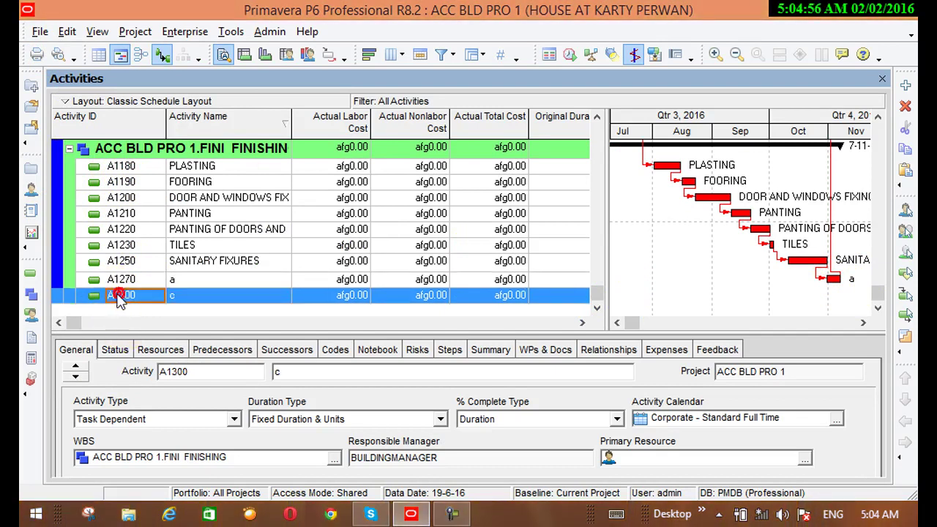
left_click(67, 31)
left_click(99, 219)
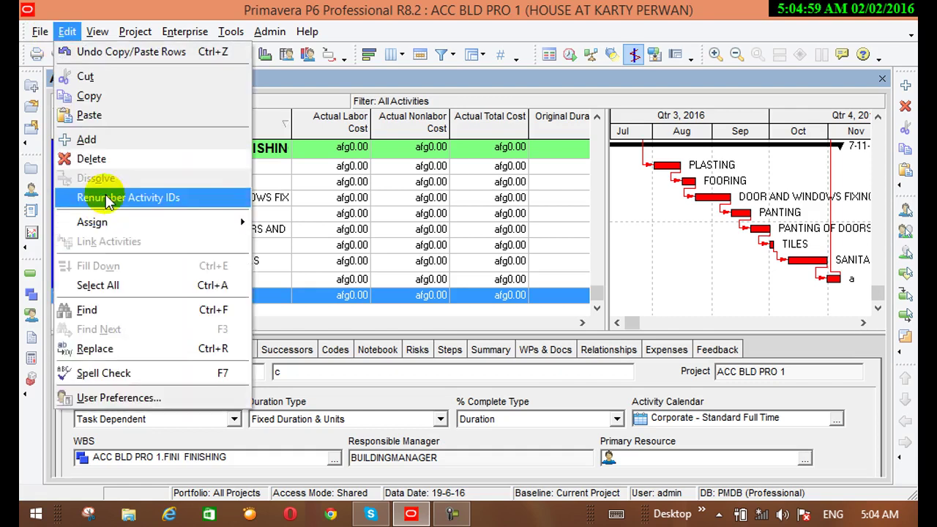
left_click(103, 194)
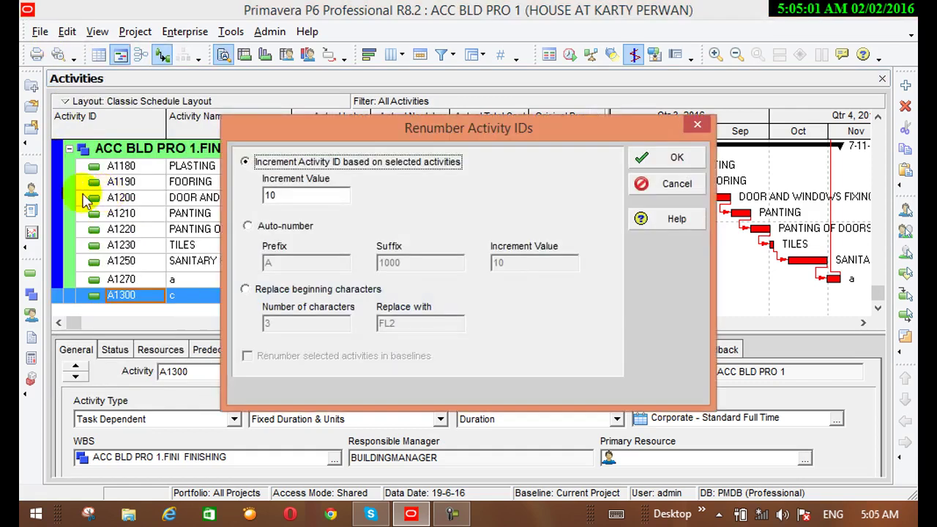
double_click(289, 198)
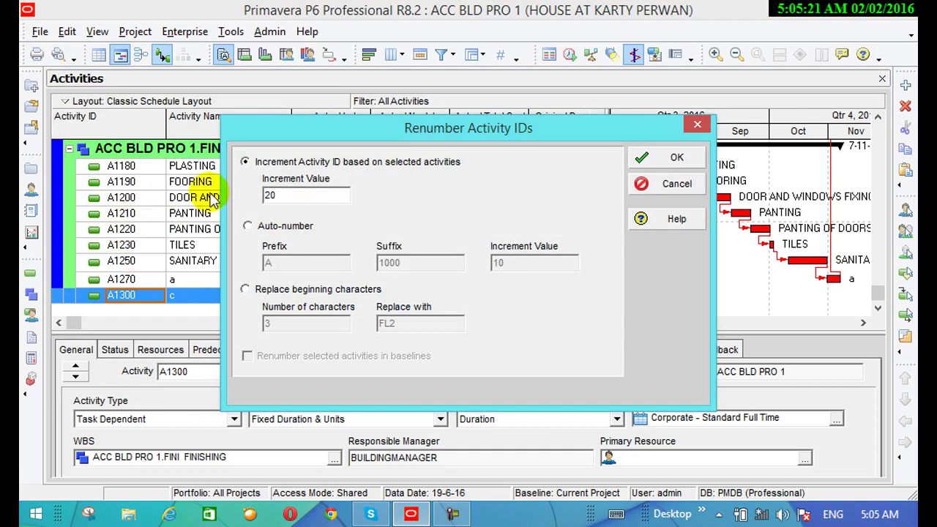
Step: Switch the renumbering of activity c to Auto-number with prefix b, suffix 10 and increment value 20, and apply it
left_click(248, 226)
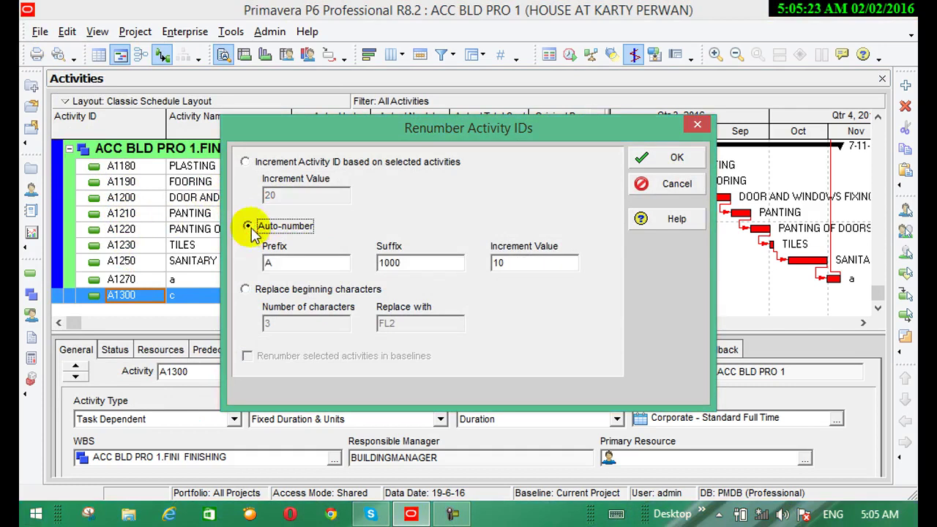
double_click(286, 264)
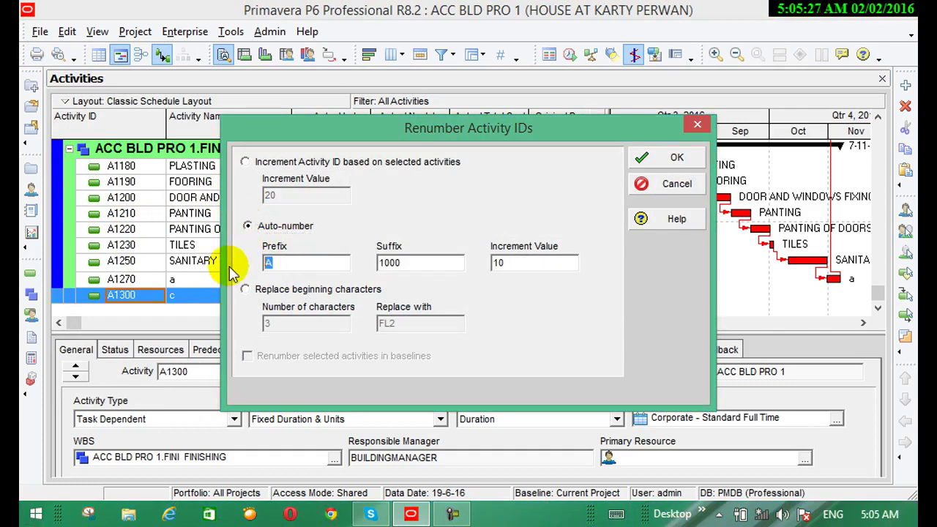
type("b")
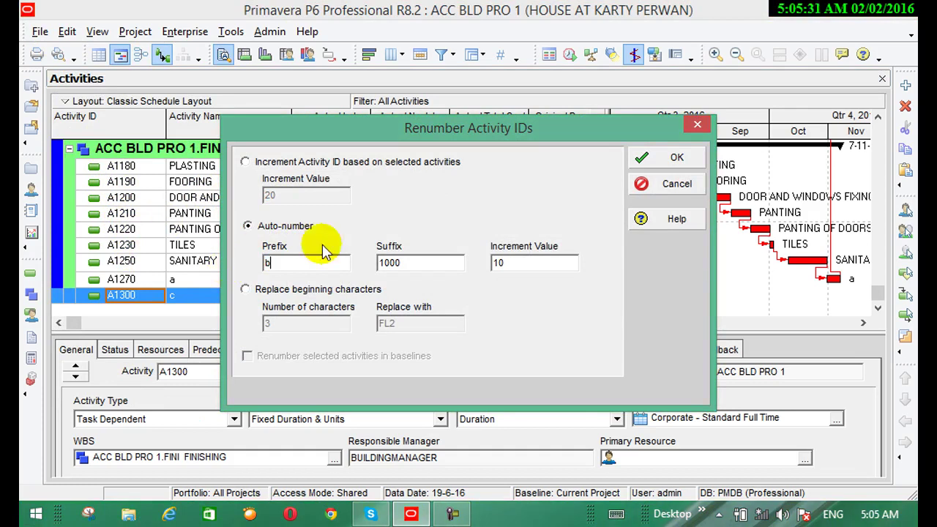
left_click(414, 263)
double_click(415, 263)
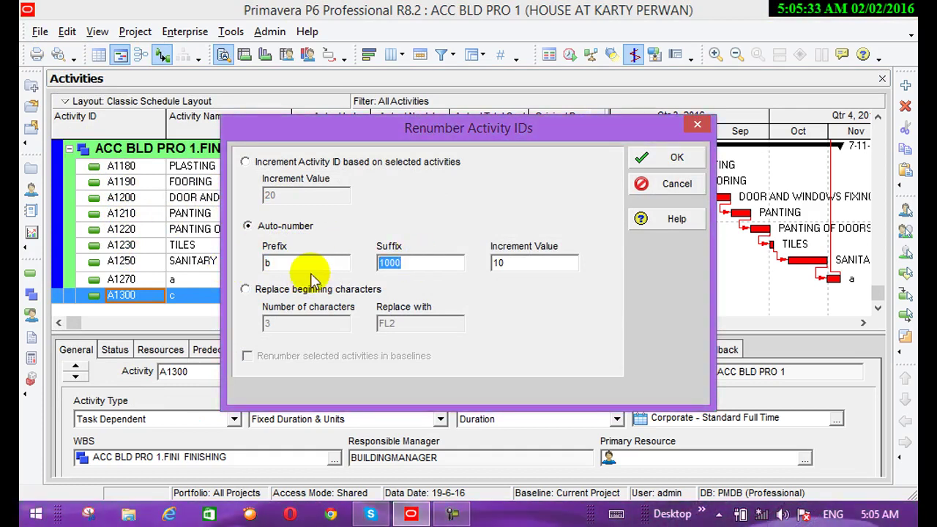
type("1")
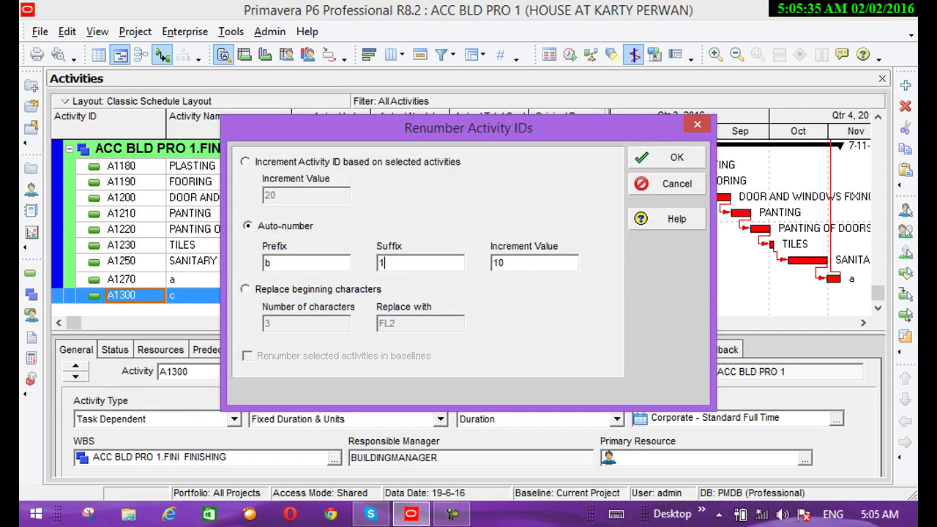
type("0")
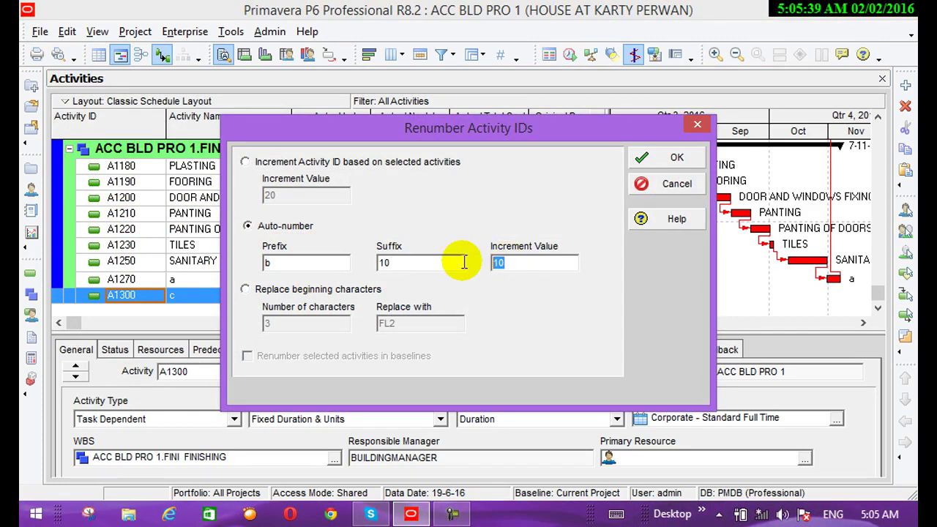
type("20")
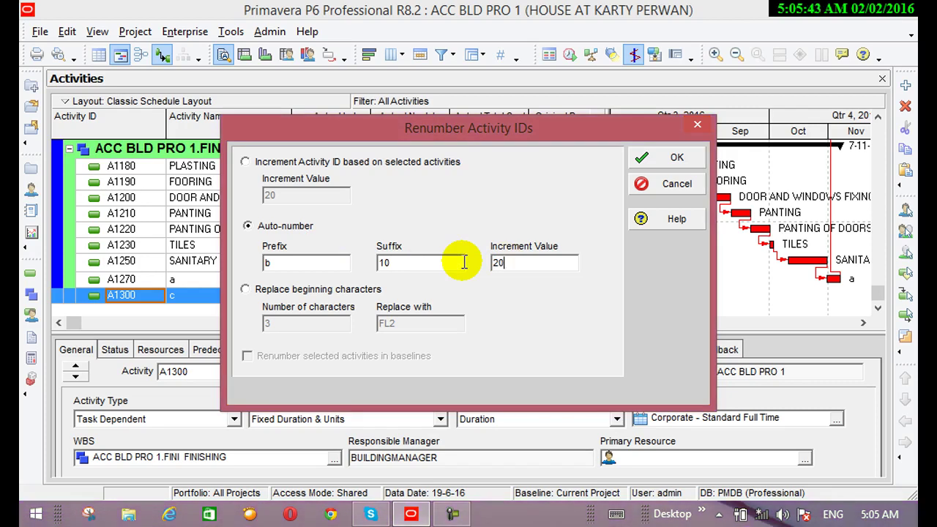
left_click(650, 159)
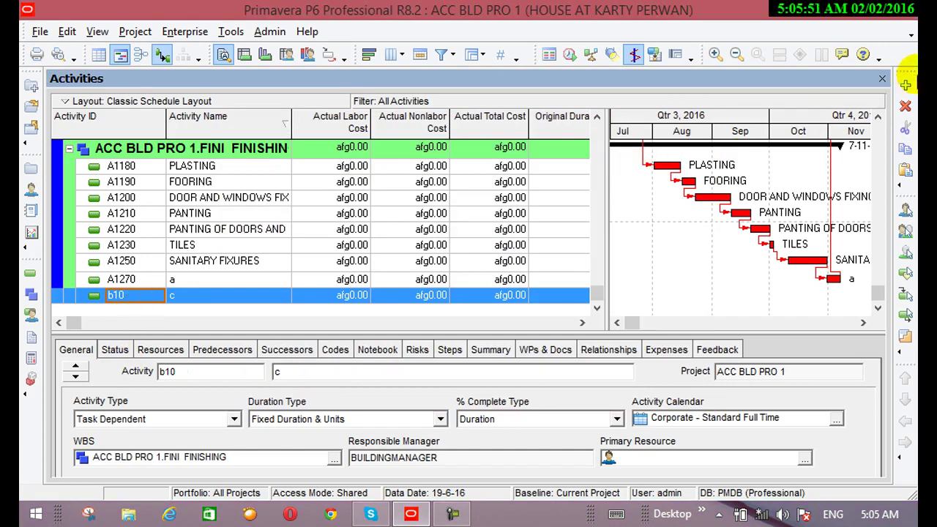
Step: Add two new activities below activity c and renumber the last one's ID with an increment of 20 based on selected activities
left_click(908, 86)
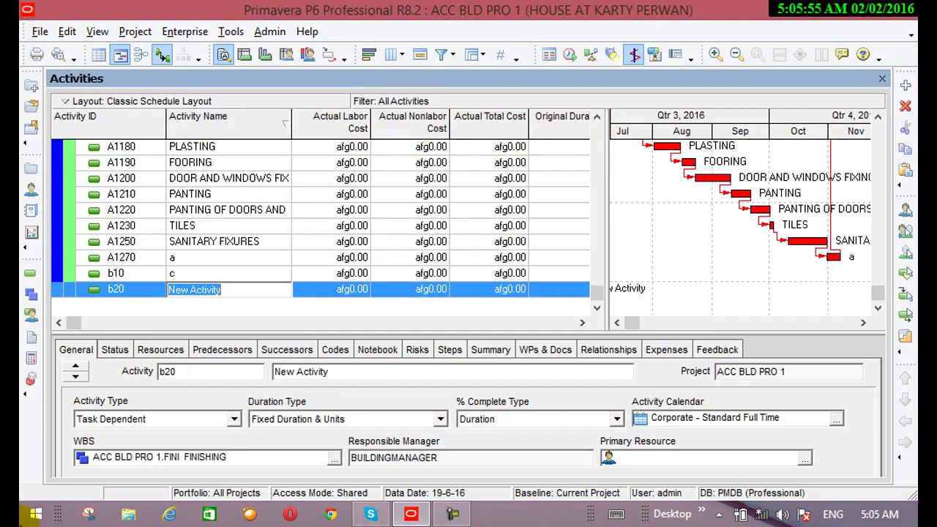
left_click(907, 87)
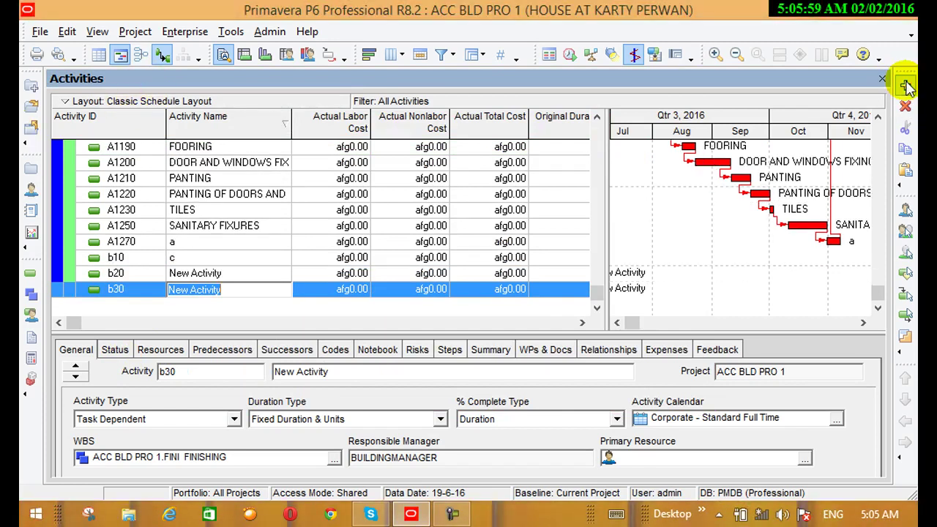
left_click(67, 32)
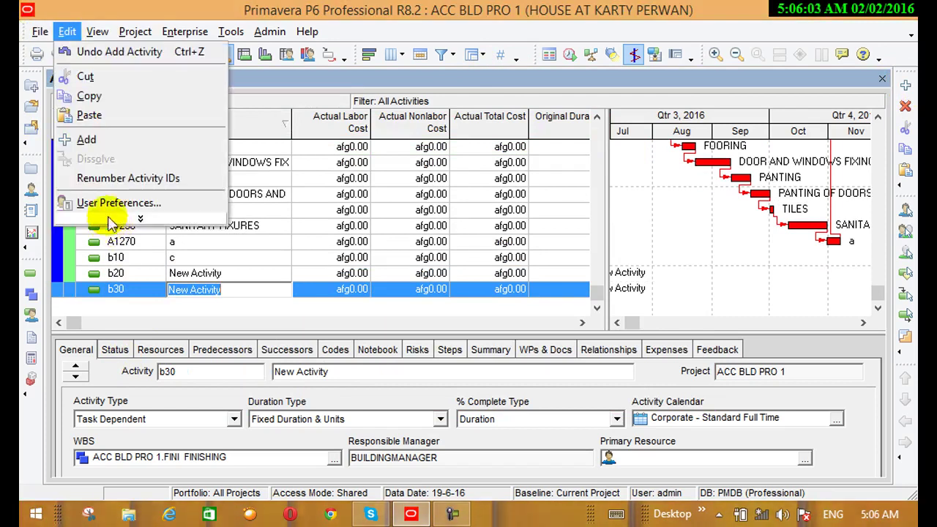
left_click(117, 183)
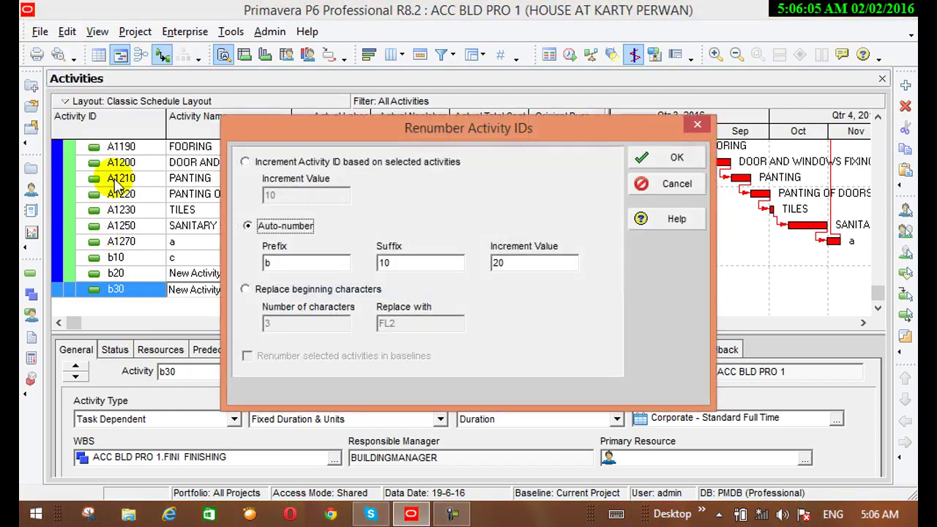
left_click(243, 160)
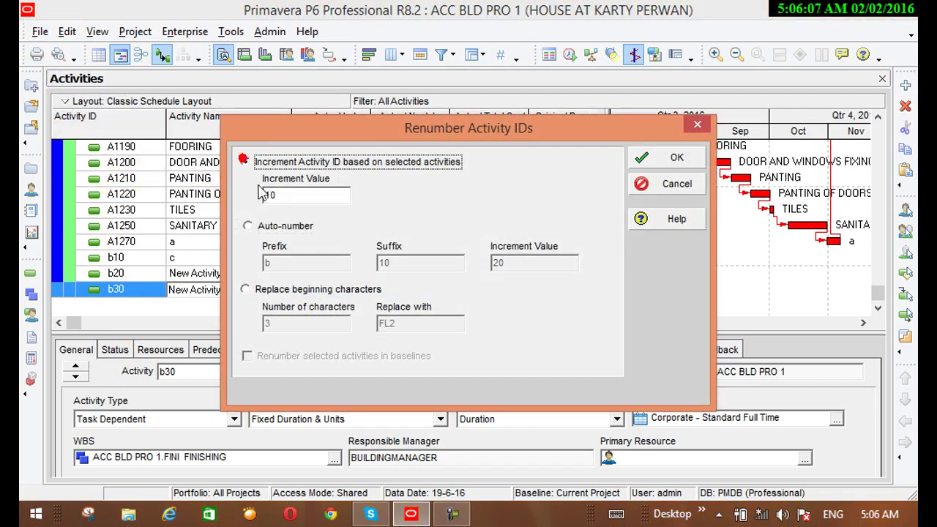
left_click_drag(282, 199, 238, 198)
type("20")
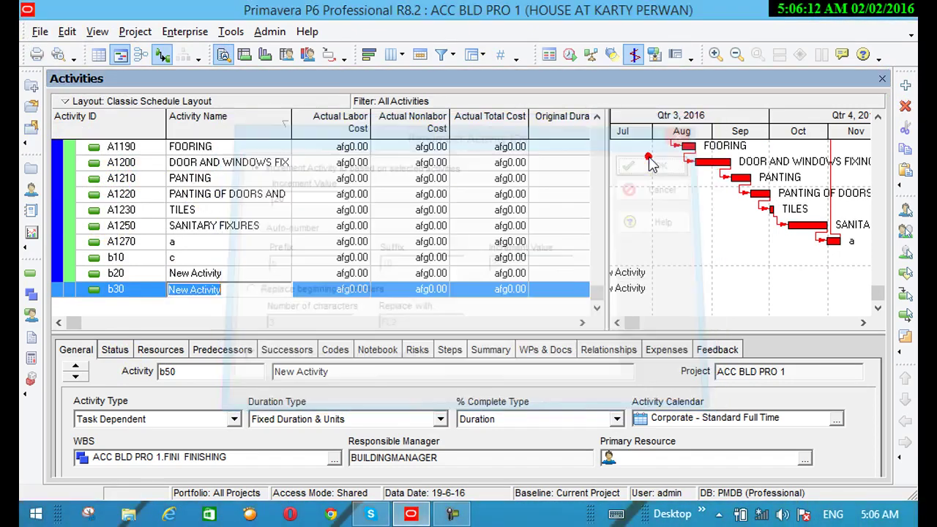
left_click(638, 158)
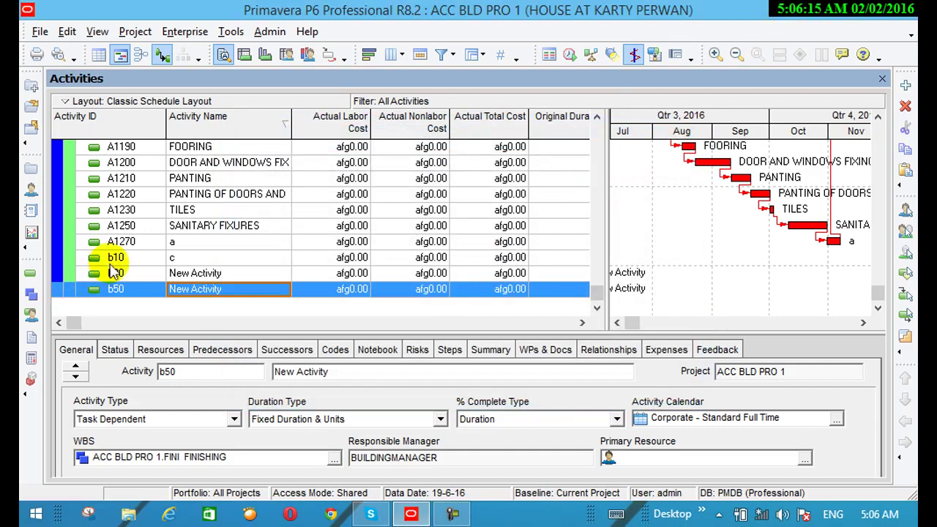
Step: Add two new activities below the last activity in the FINISHING section
left_click(906, 86)
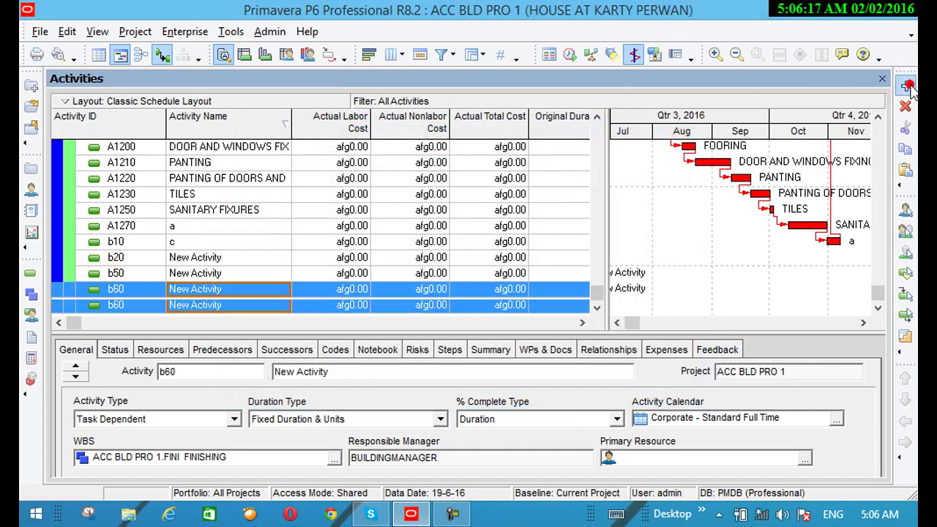
left_click(906, 87)
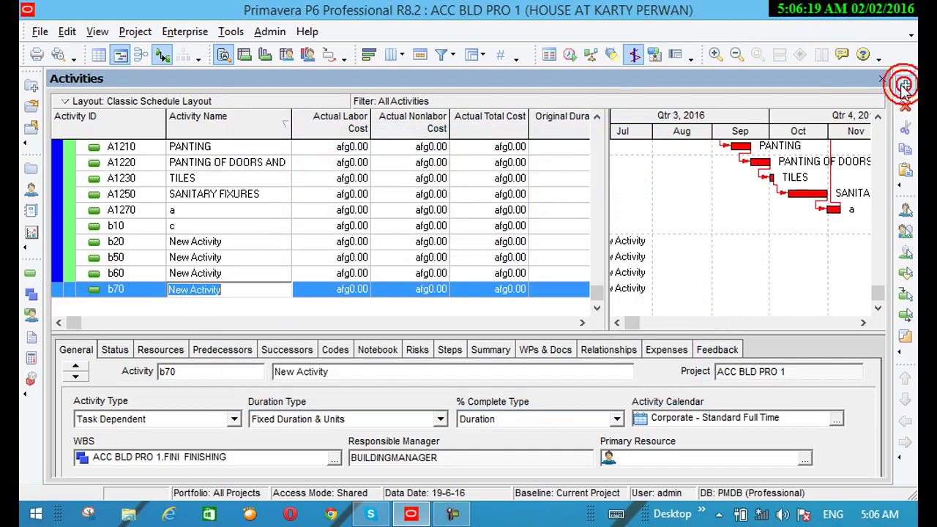
Step: Try to renumber the last new activity's ID using Auto-number with prefix b, suffix 10 and increment value 20
left_click(67, 31)
left_click(98, 223)
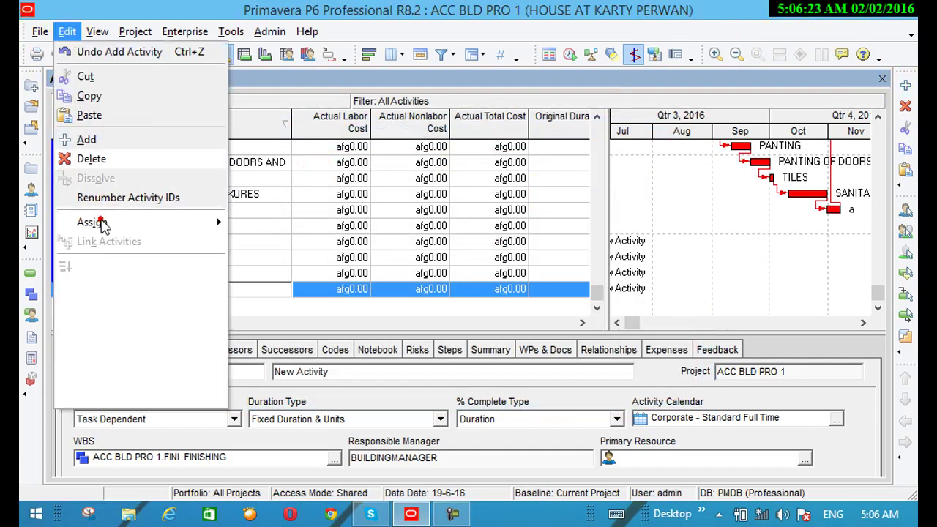
left_click(103, 196)
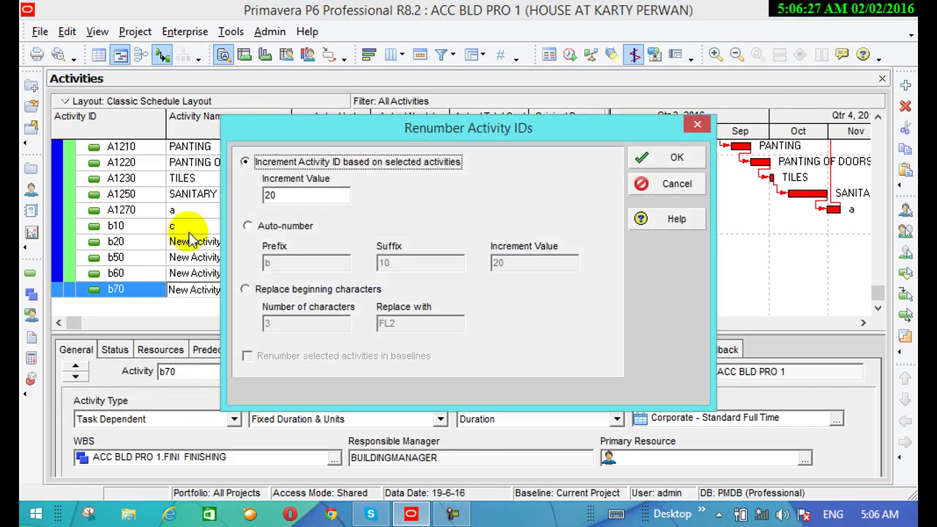
left_click(249, 225)
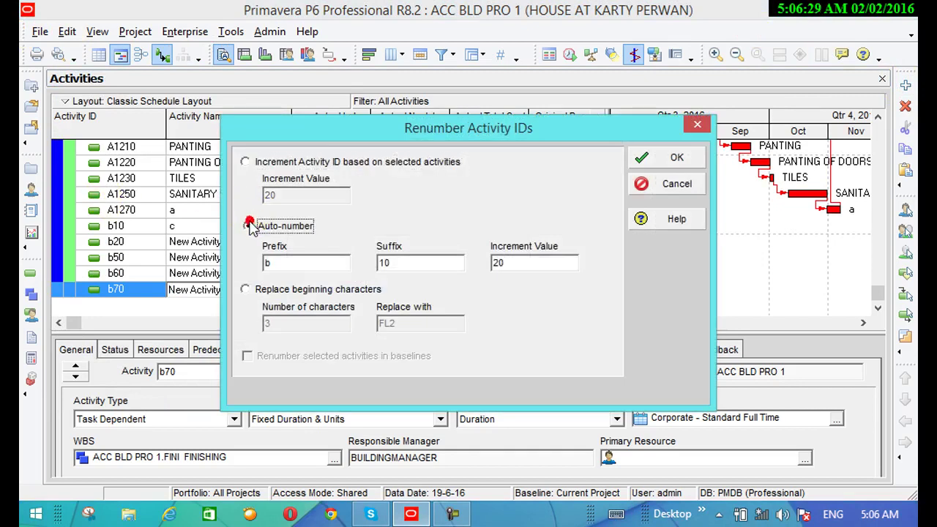
left_click(655, 163)
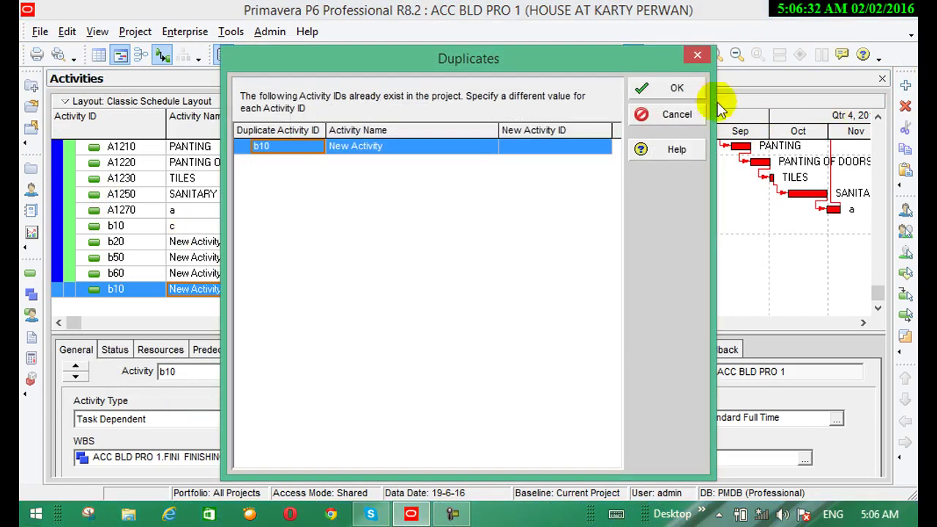
left_click(676, 88)
left_click(470, 302)
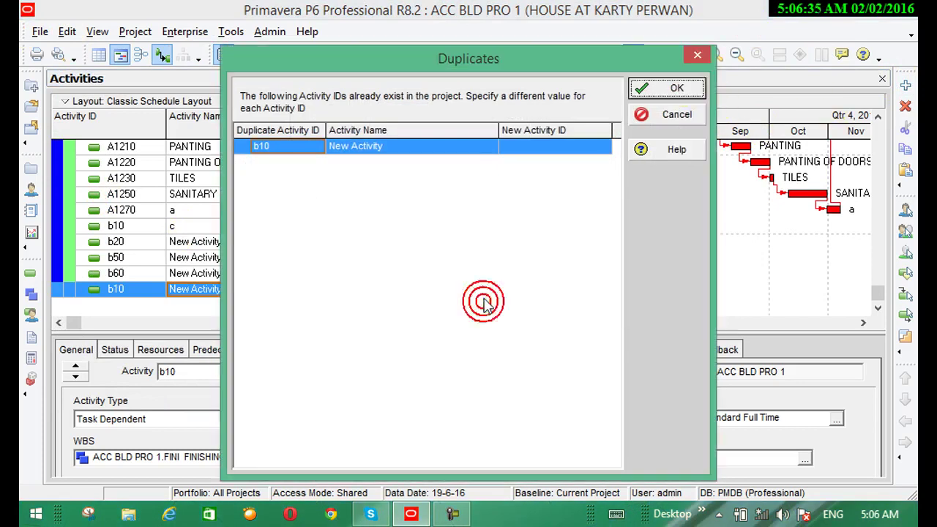
left_click(668, 123)
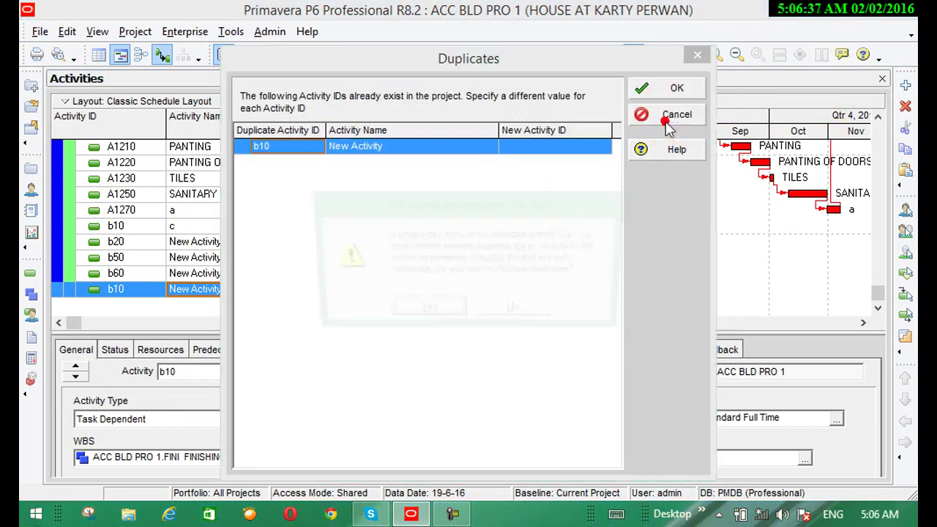
left_click(446, 313)
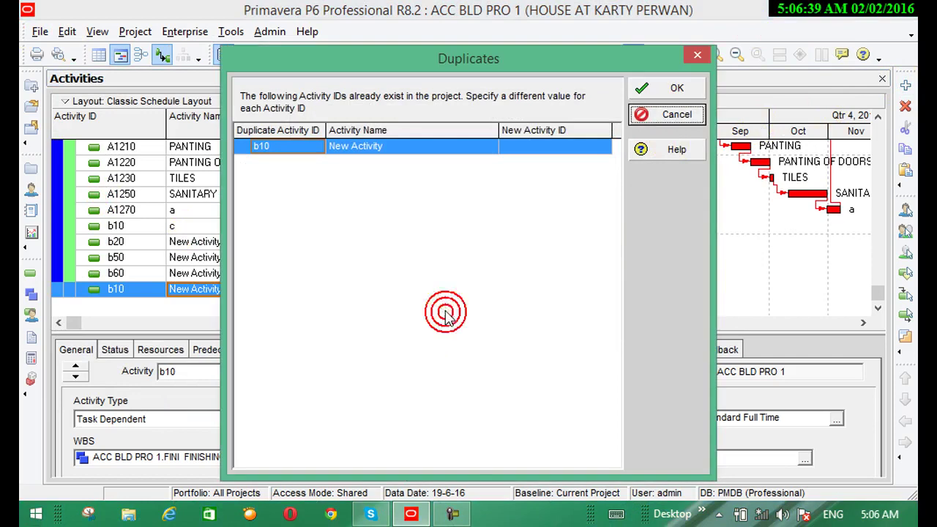
left_click(463, 516)
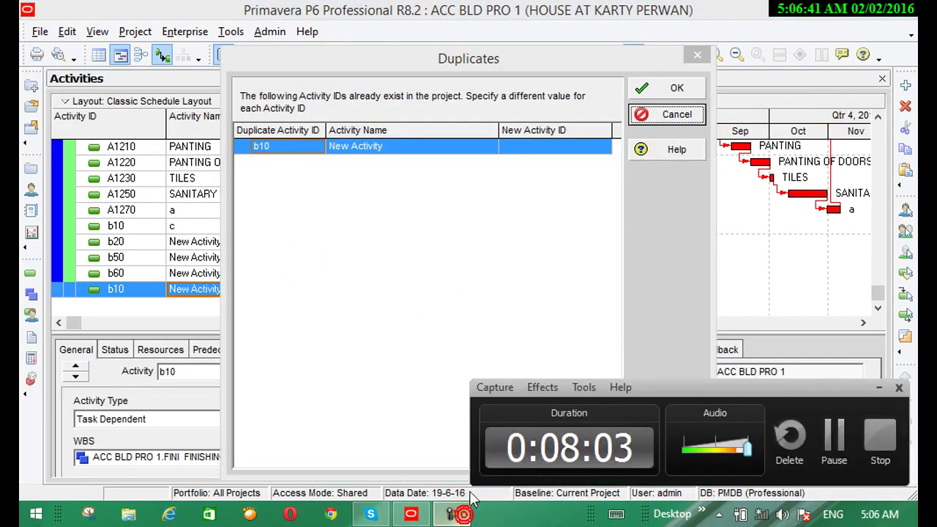
left_click(837, 441)
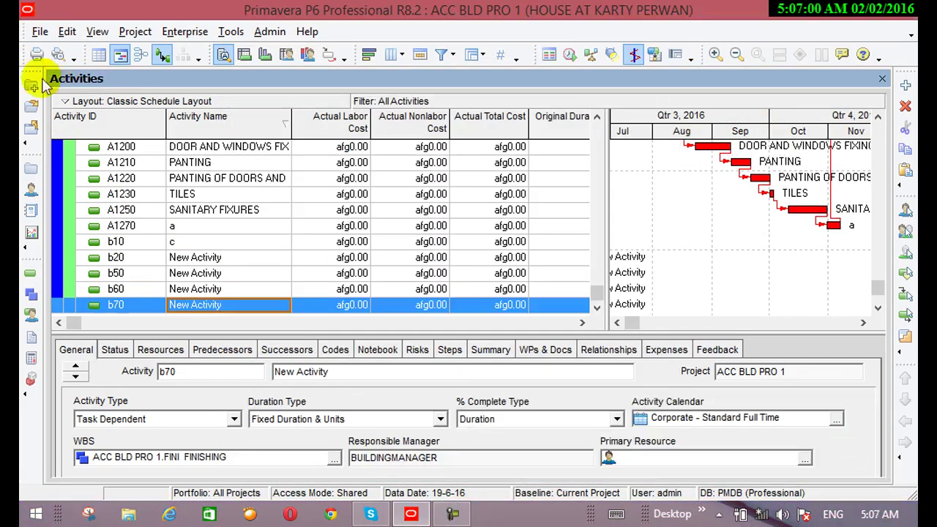
left_click(67, 32)
left_click(99, 218)
mouse_move(90, 223)
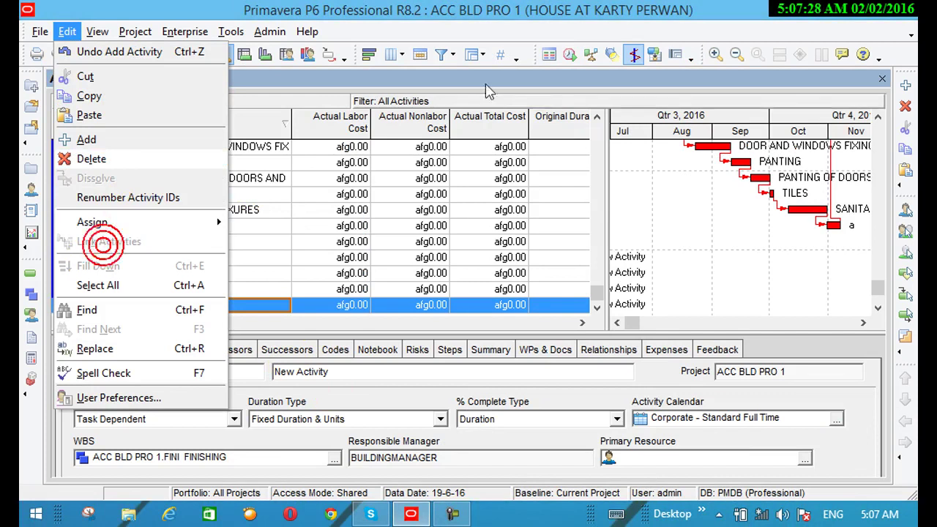
left_click(599, 209)
left_click_drag(598, 209, 598, 303)
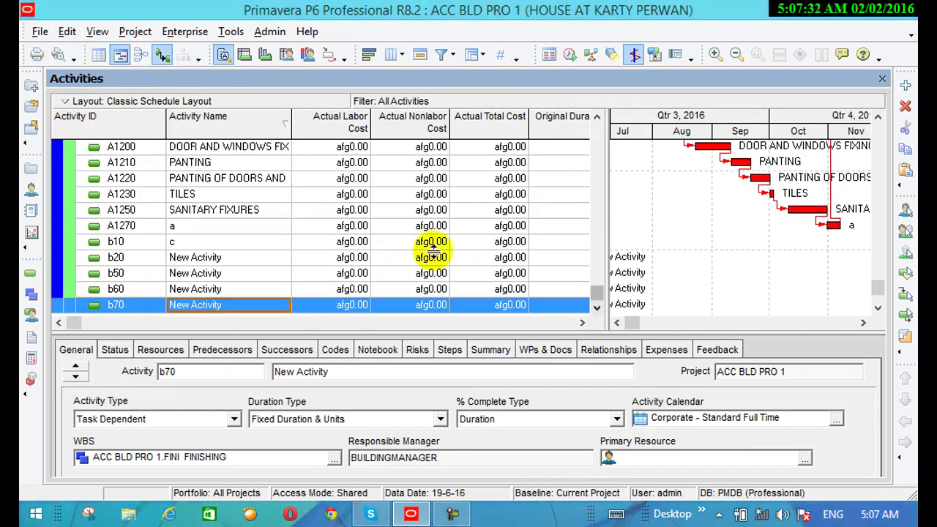
Step: Link the four new activities b20 through b70 in the FINISHING section to each other
left_click(206, 257)
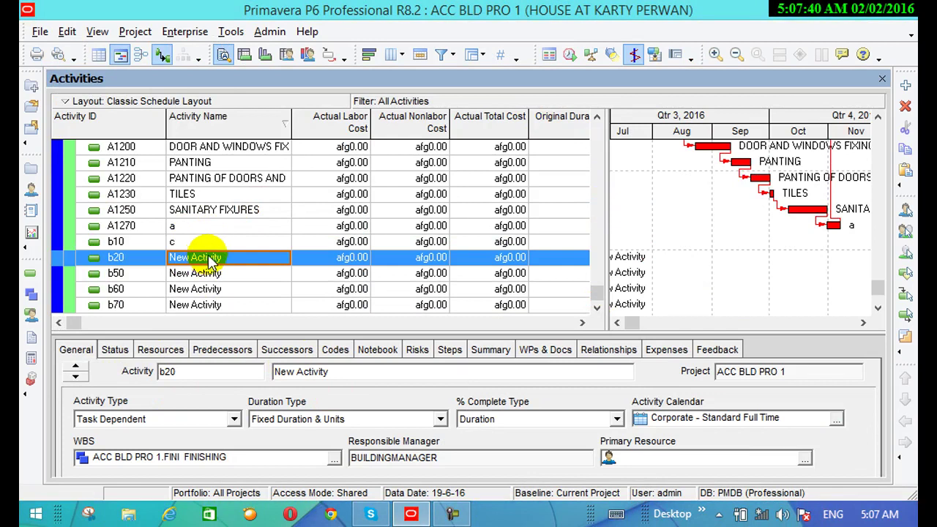
left_click(226, 306, "shift")
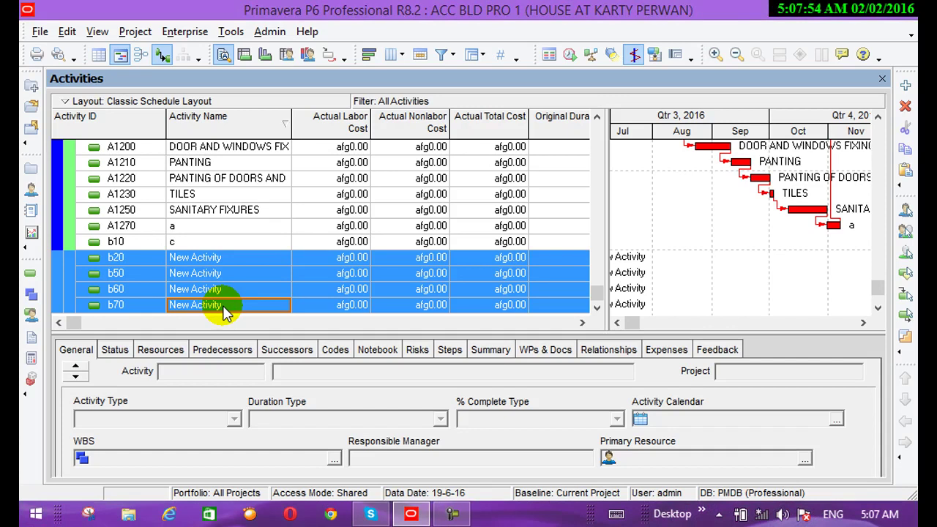
left_click(66, 31)
left_click(130, 215)
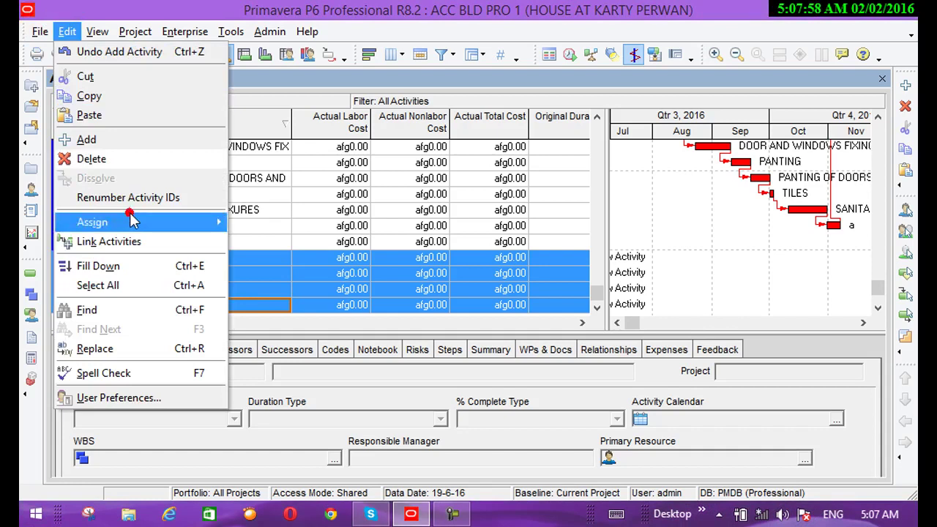
left_click(109, 242)
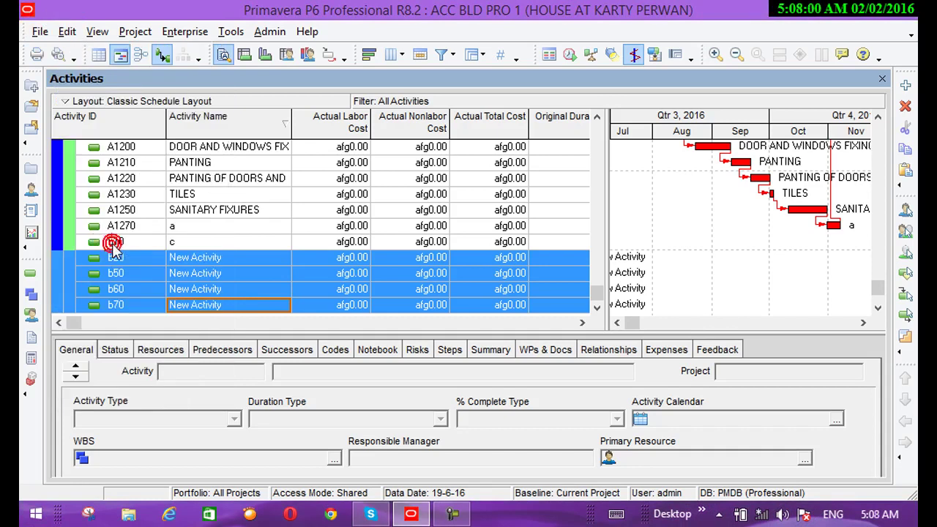
Step: Schedule the project to recalculate the dates of the linked activities and check their bars in the Gantt chart
left_click(617, 322)
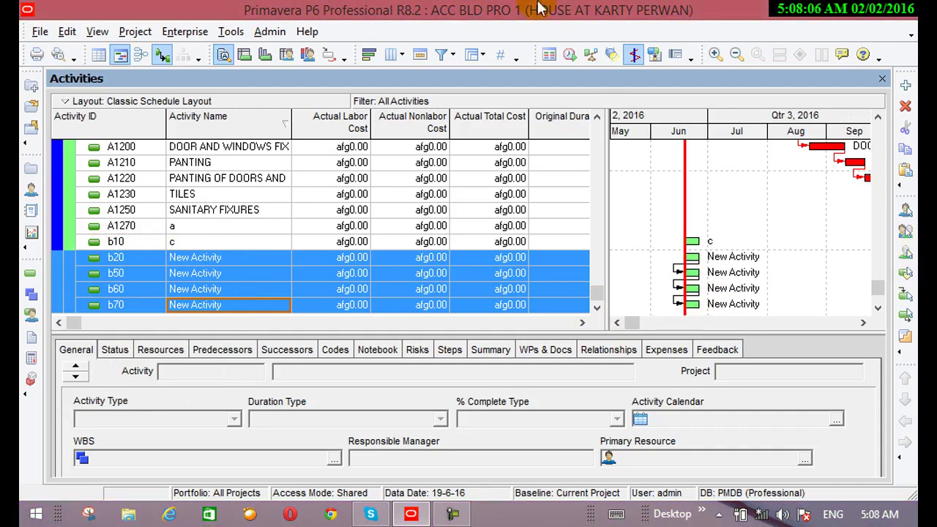
left_click(569, 54)
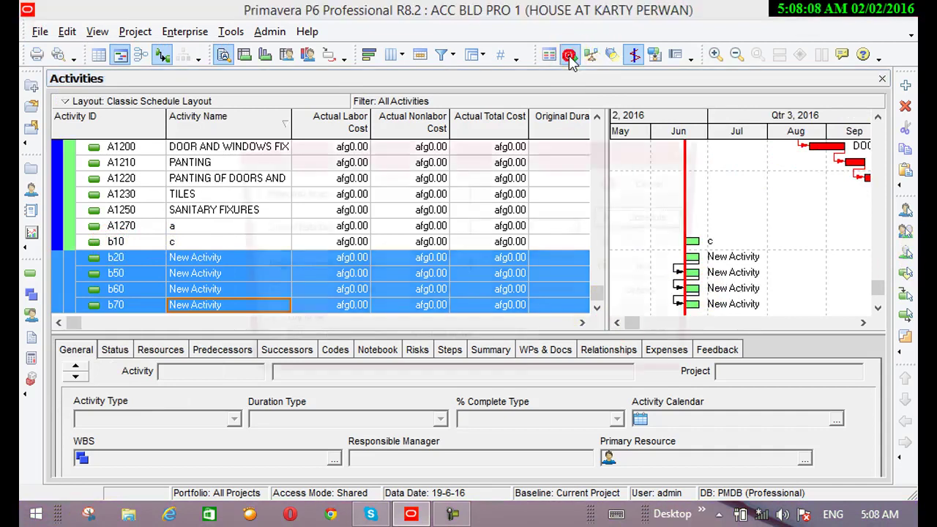
left_click(647, 218)
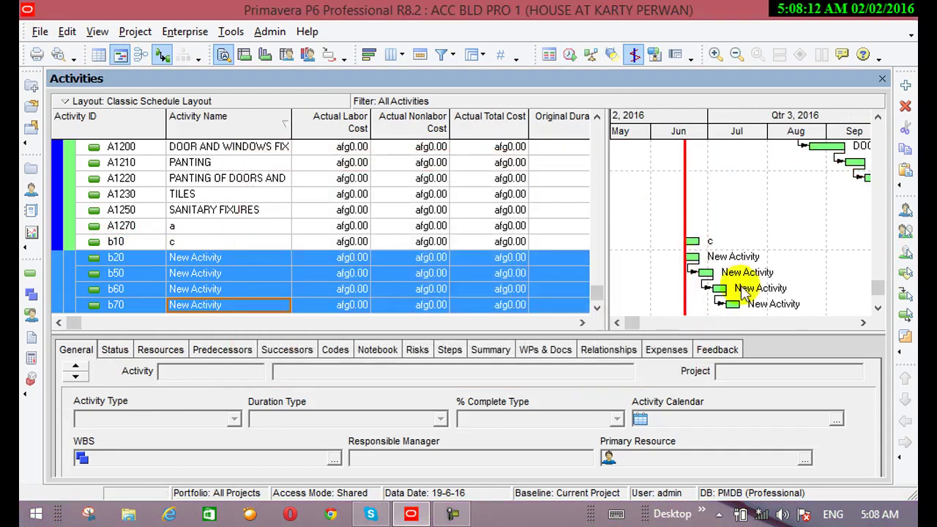
left_click(615, 324)
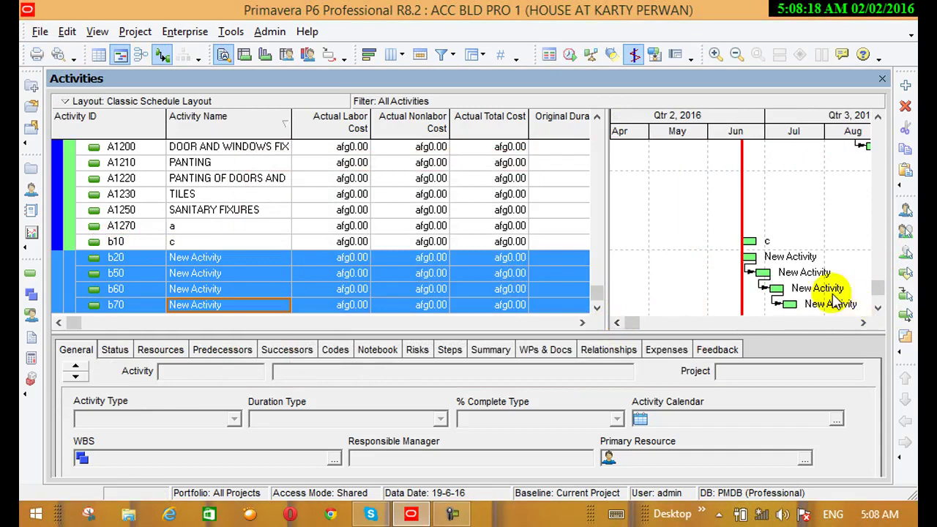
left_click(862, 323)
left_click(861, 323)
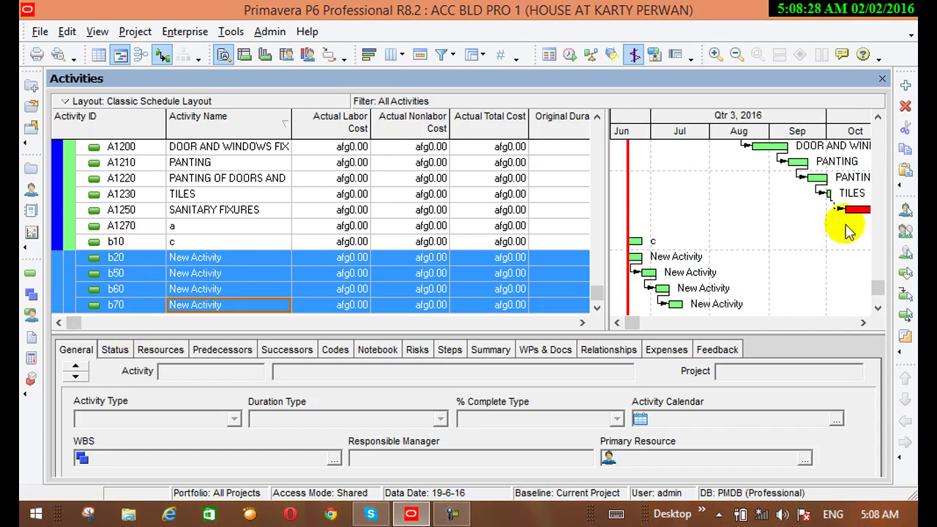
left_click(863, 323)
left_click(864, 322)
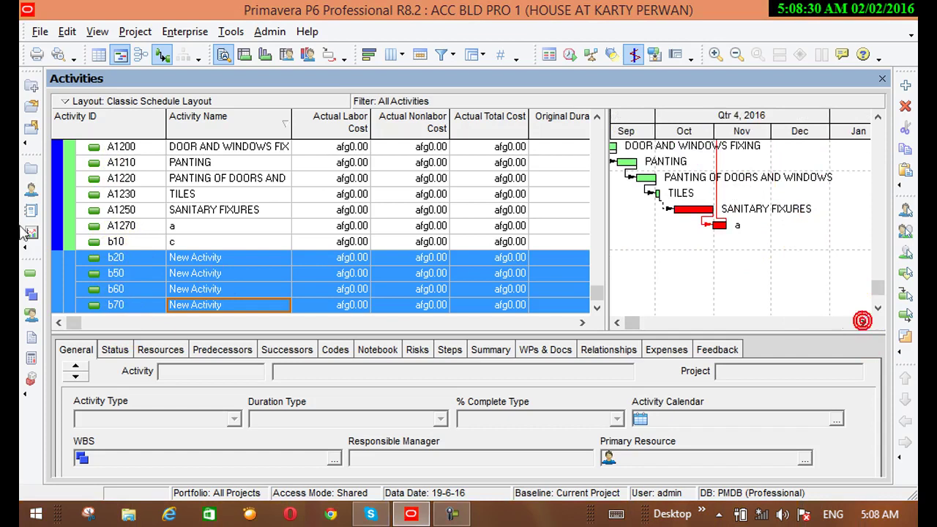
left_click(66, 31)
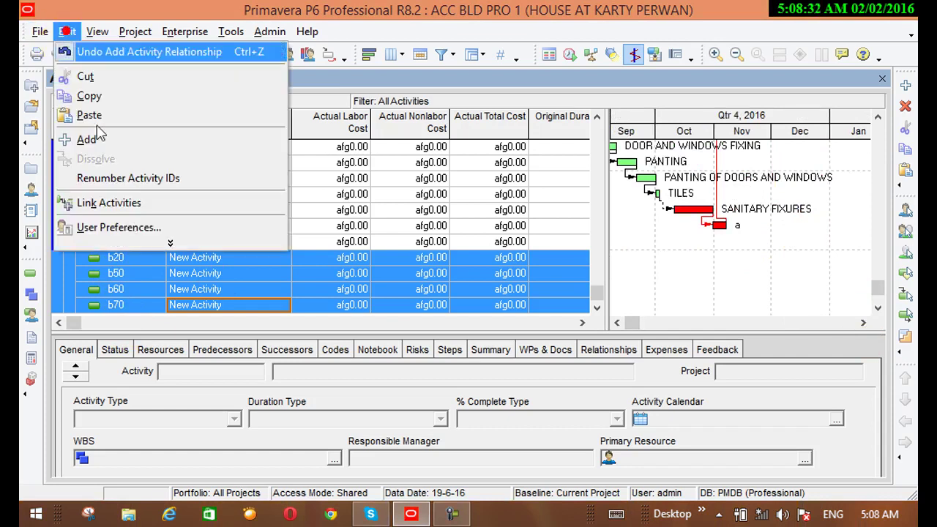
left_click(134, 232)
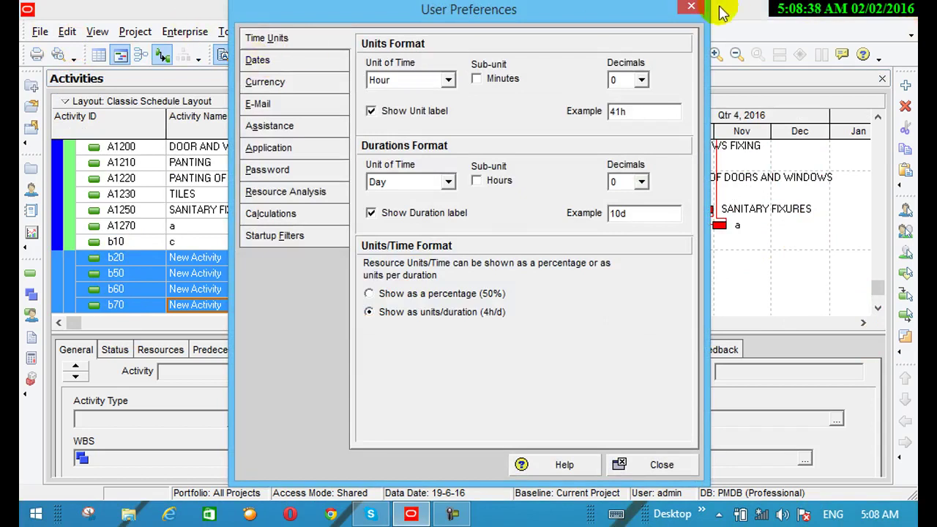
left_click(688, 9)
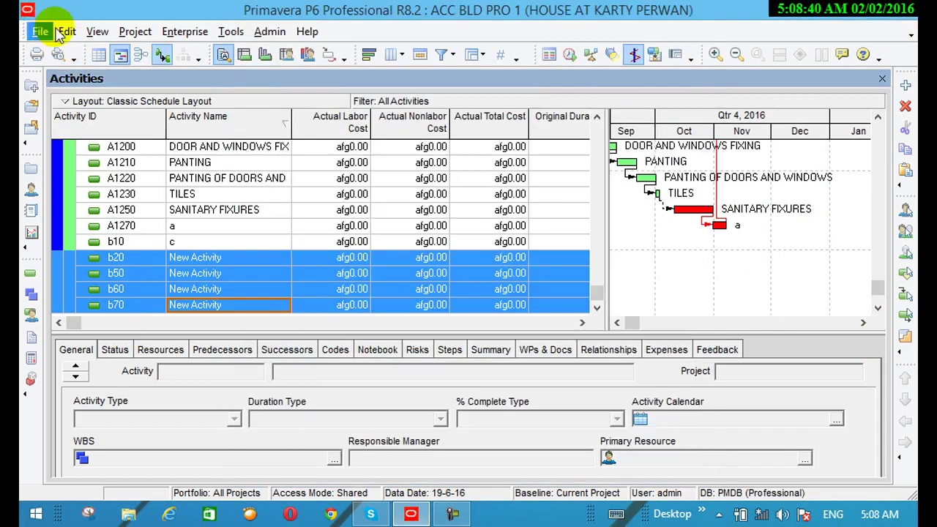
left_click(68, 32)
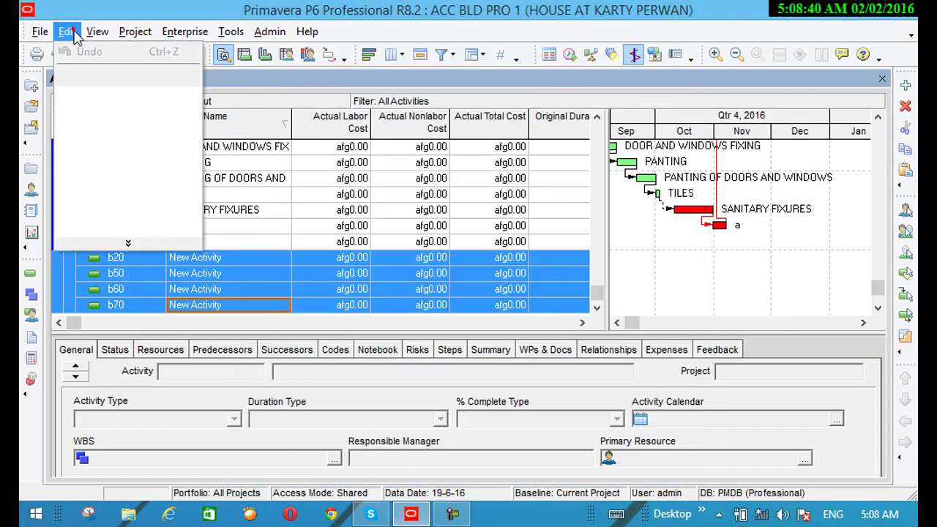
left_click(127, 243)
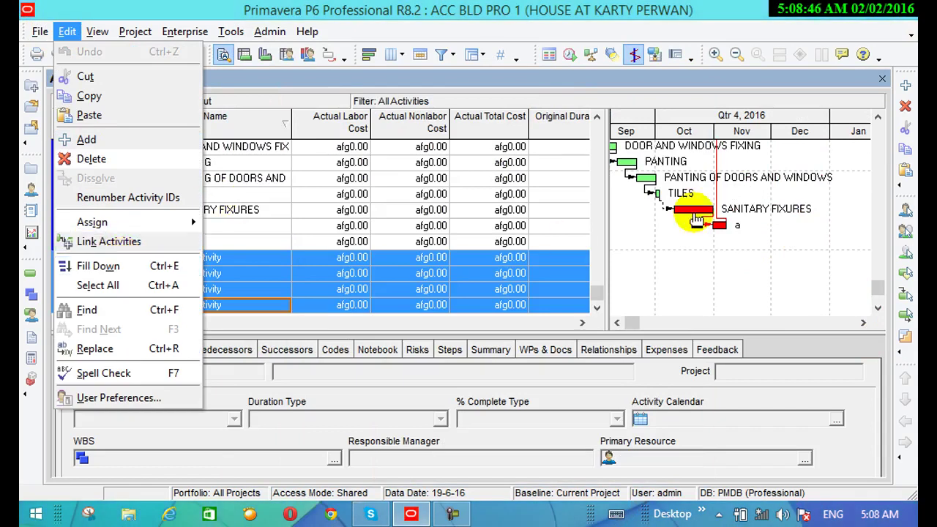
Step: Fill down the activity name c from activity b10 to activities b20, b50, b60 and b70 in the FINISHING section
left_click(598, 264)
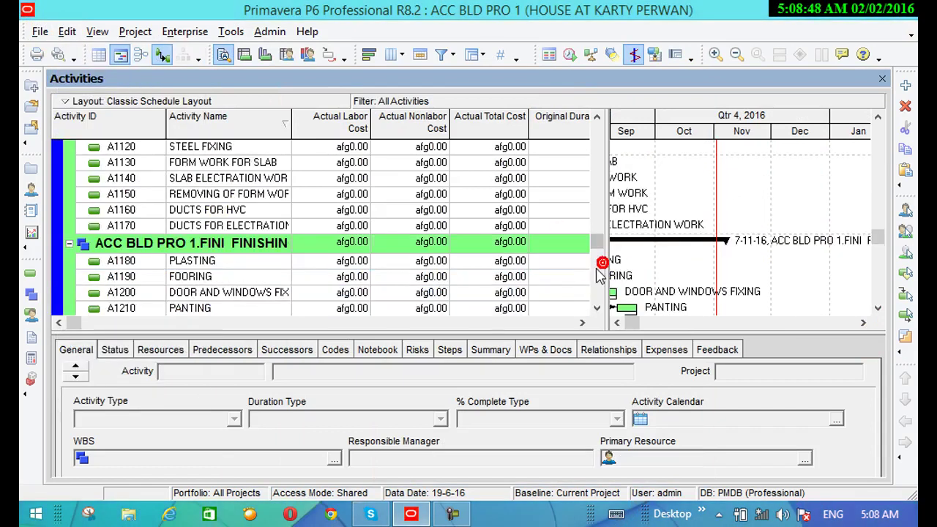
left_click(596, 308)
left_click(596, 308)
left_click(596, 308)
left_click(597, 308)
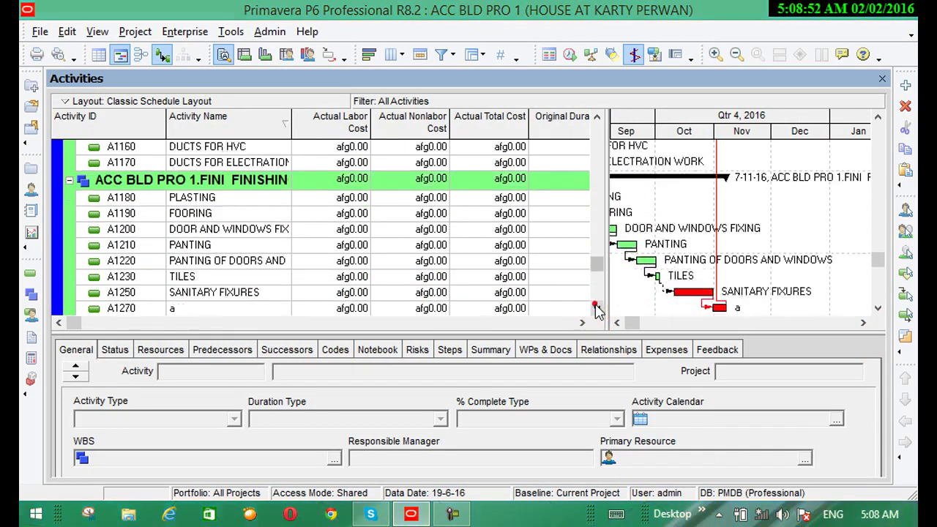
left_click(596, 308)
left_click(597, 308)
left_click(596, 308)
left_click(597, 308)
left_click(596, 308)
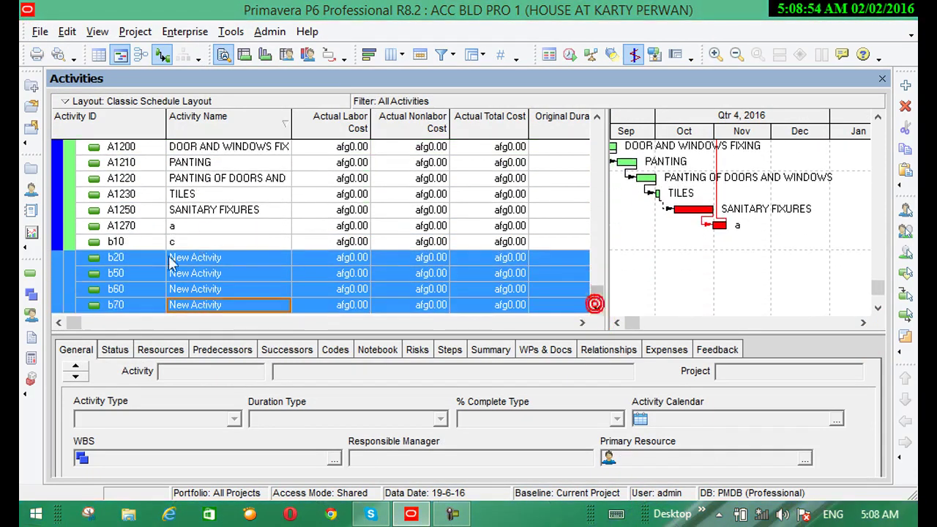
left_click(210, 243)
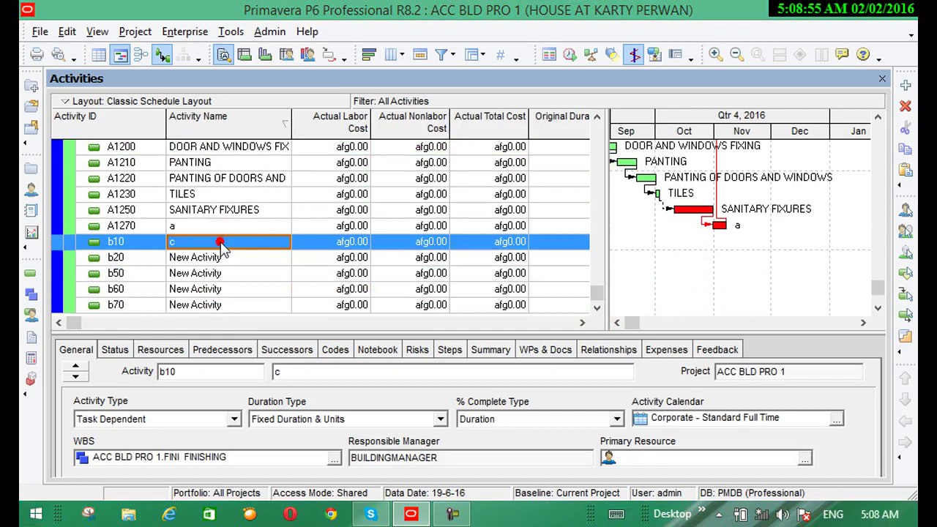
left_click(217, 308, "shift")
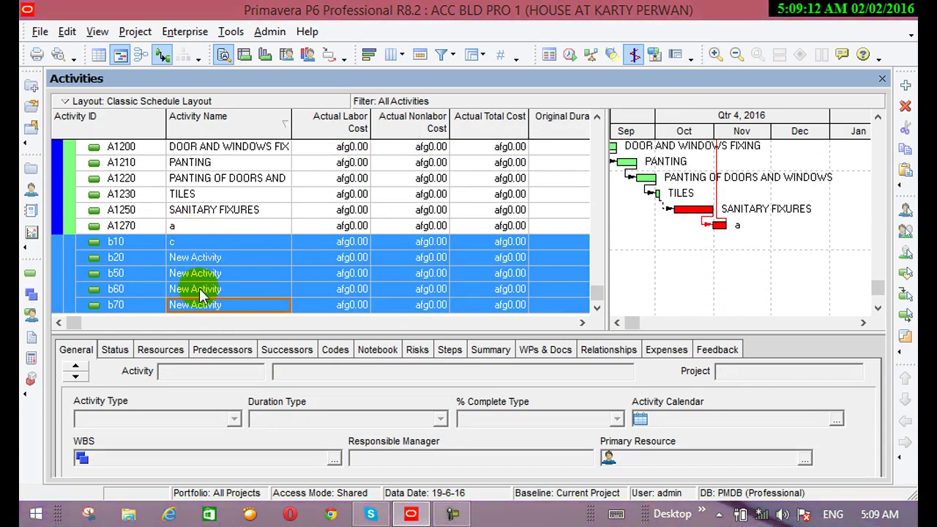
left_click(60, 31)
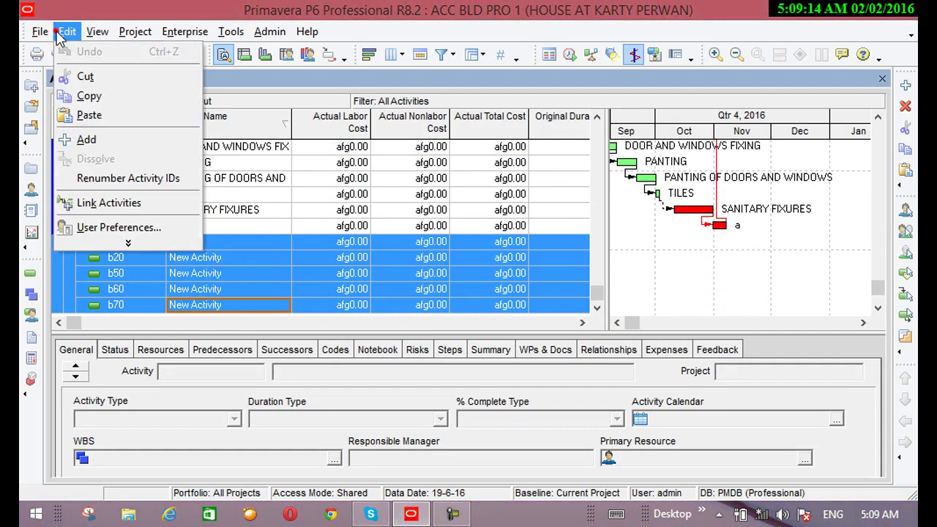
left_click(128, 242)
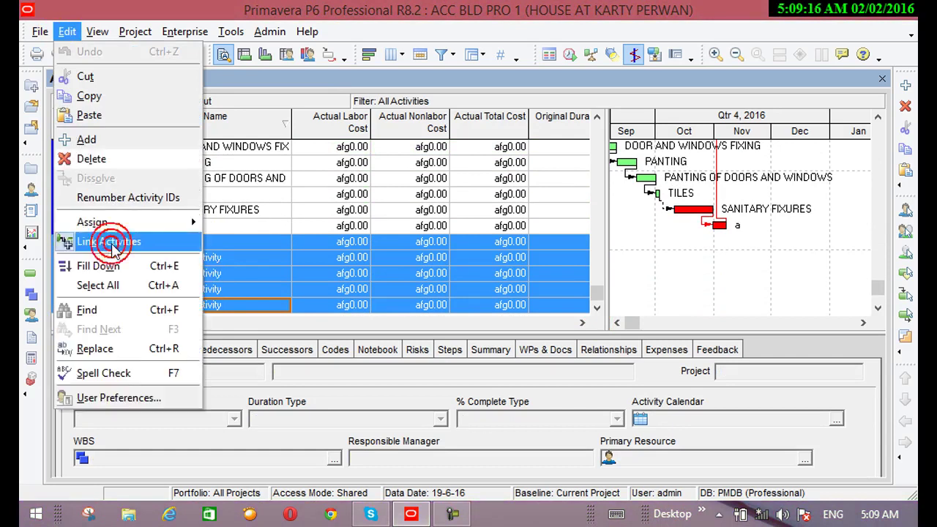
left_click(118, 267)
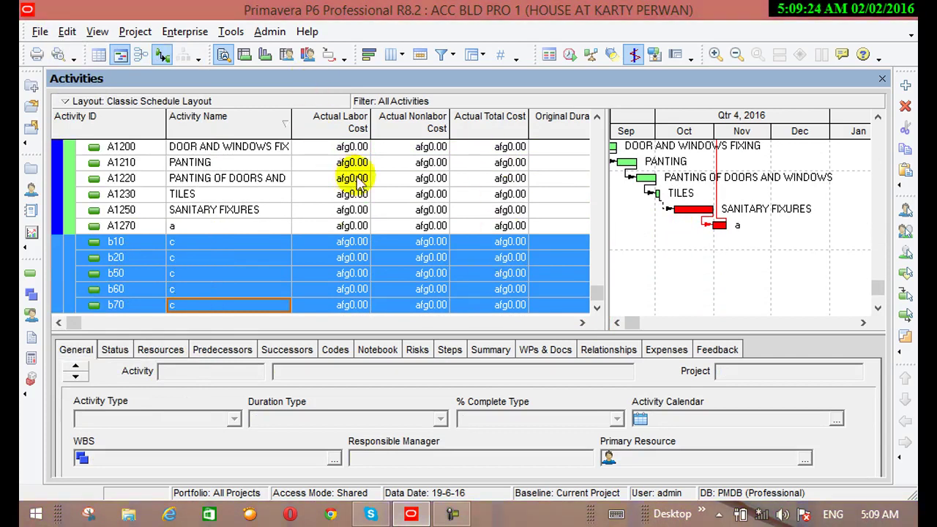
Step: Examine the actual cost cells of activity a and the cost columns of the FINISHING and SUPER STRUCTURE activities
left_click(272, 226)
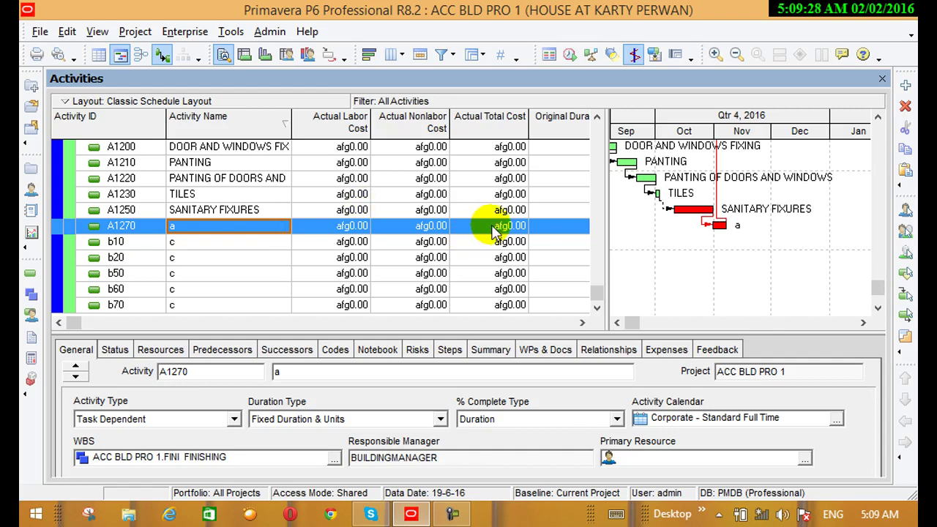
left_click(438, 228)
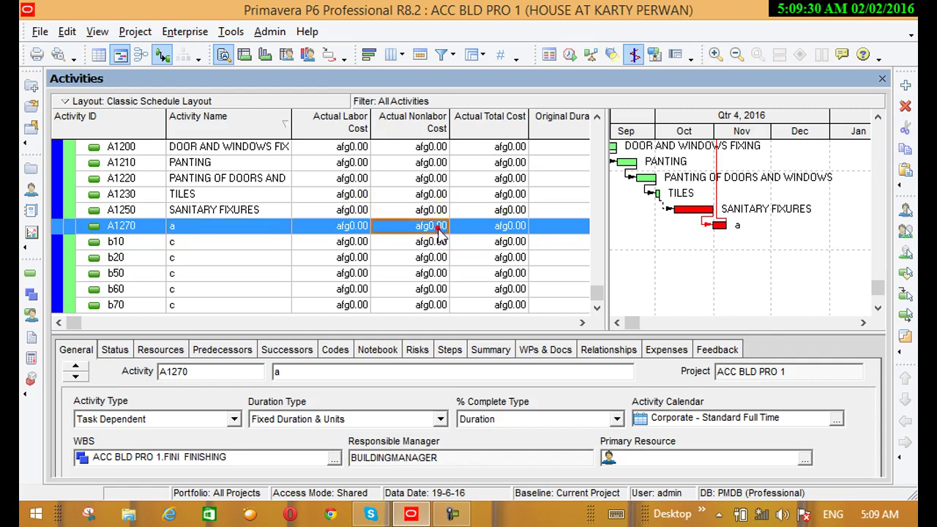
left_click(446, 227)
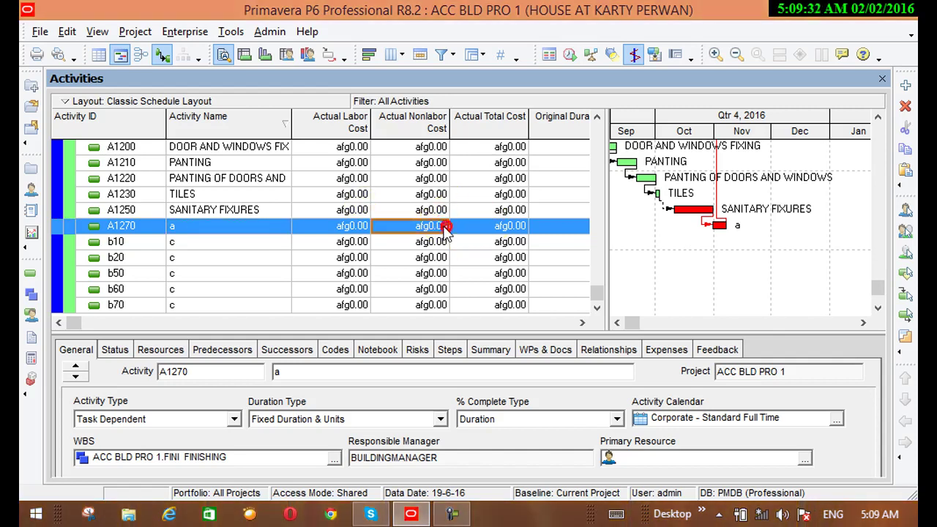
left_click(444, 228)
left_click(444, 227)
scroll(399, 201, "up", 2)
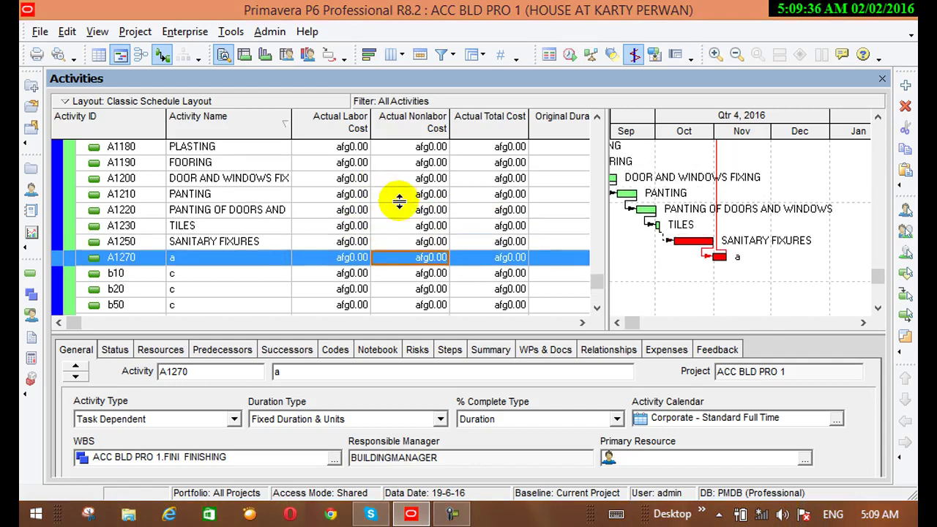
scroll(398, 201, "up", 1)
scroll(399, 201, "up", 9)
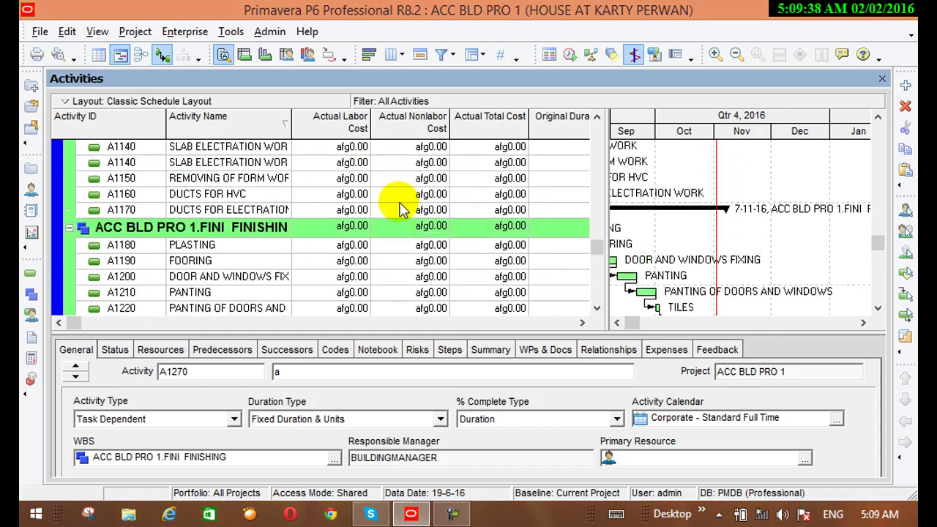
scroll(398, 208, "up", 1)
scroll(395, 219, "down", 11)
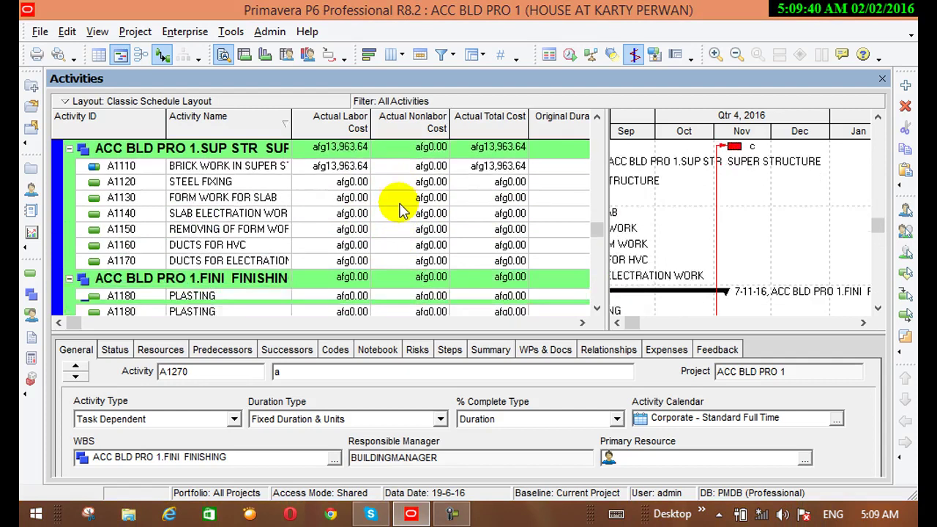
scroll(395, 223, "down", 2)
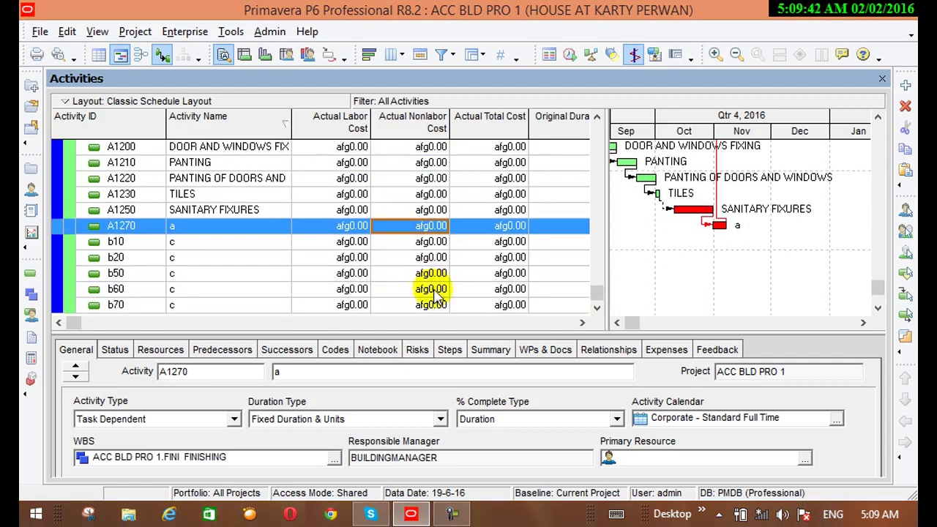
Step: Fill down the Actual Nonlabor Cost of activity b10 to activity b70
left_click(432, 289)
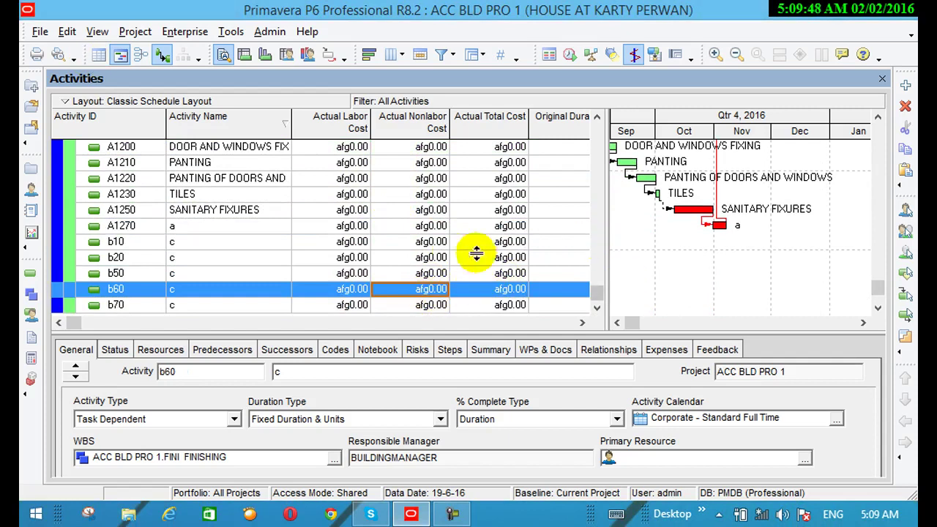
left_click(439, 244)
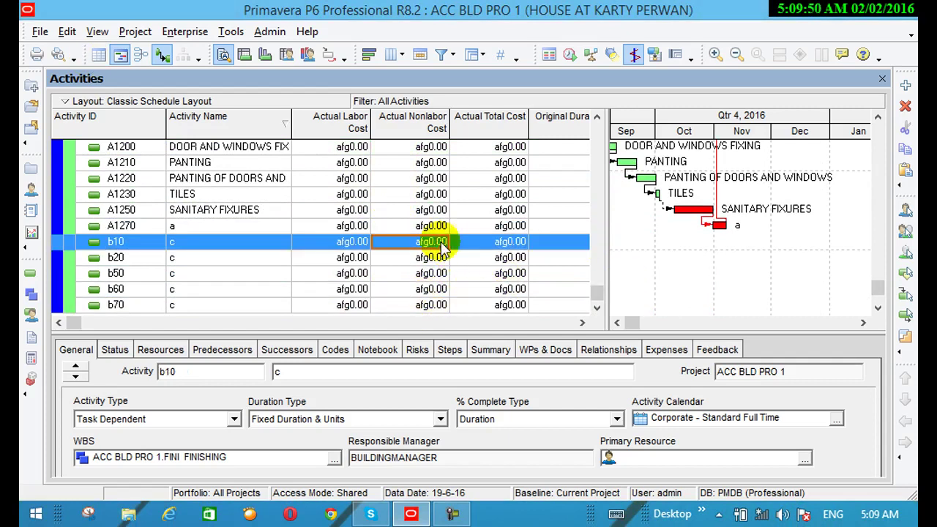
left_click(443, 306, "ctrl")
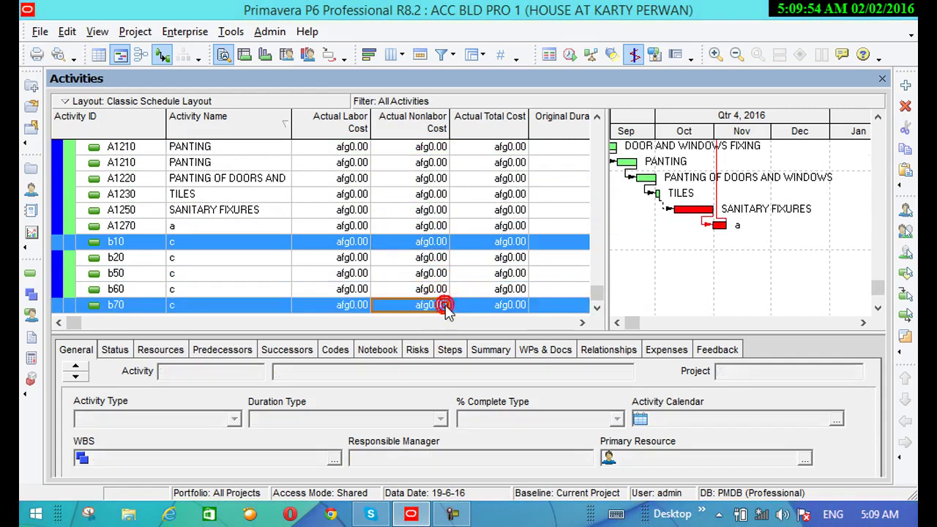
left_click(79, 31)
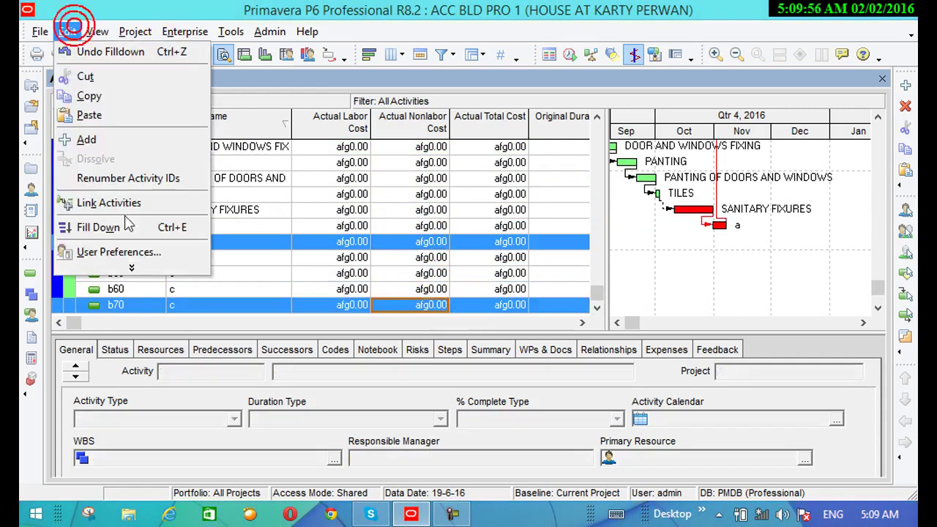
left_click(133, 234)
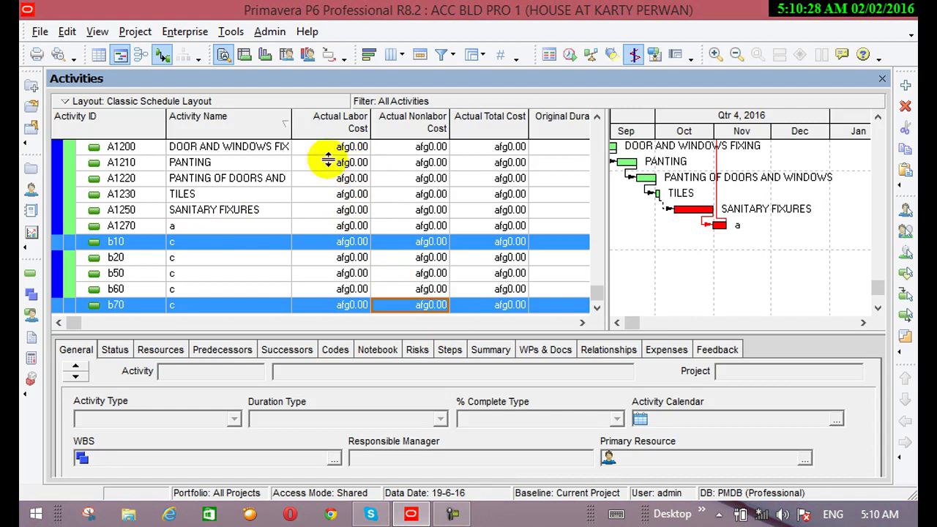
Step: Select all activities and WBS rows of the project at once and check the selection down the table
left_click(59, 32)
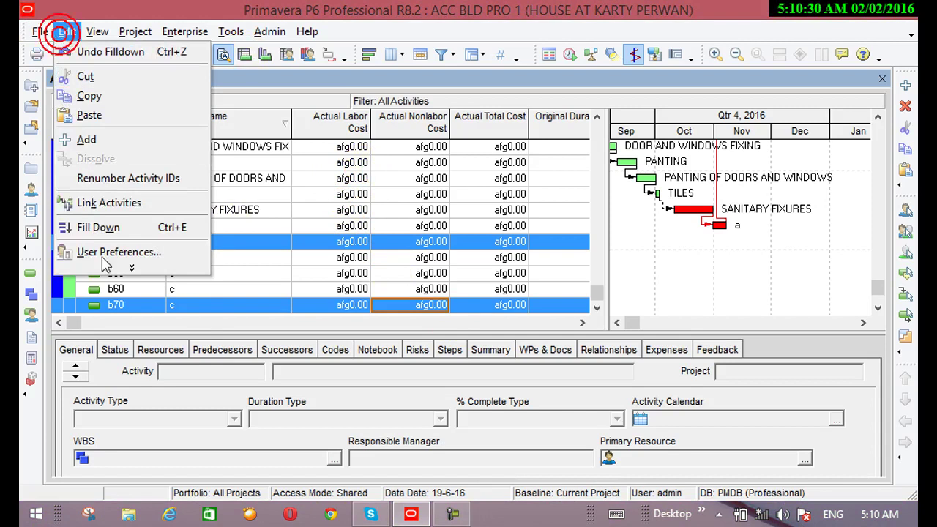
left_click(132, 268)
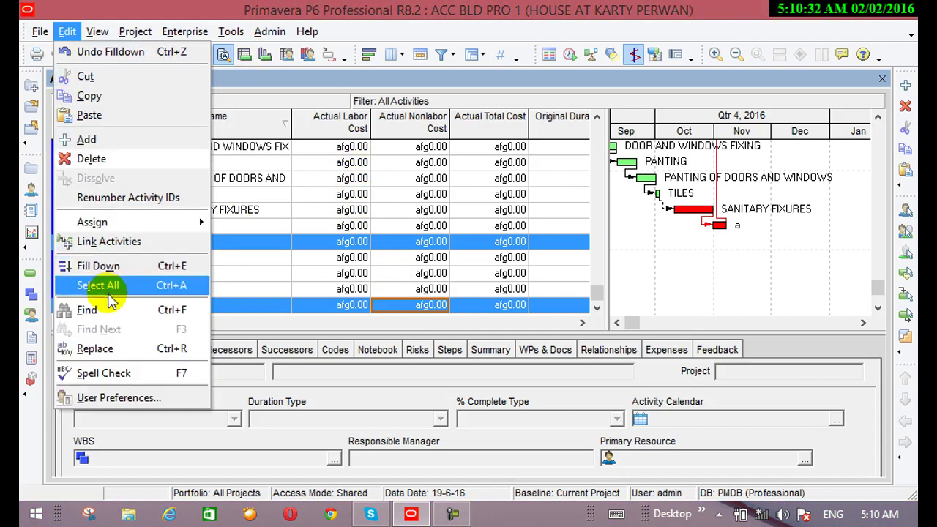
left_click(109, 290)
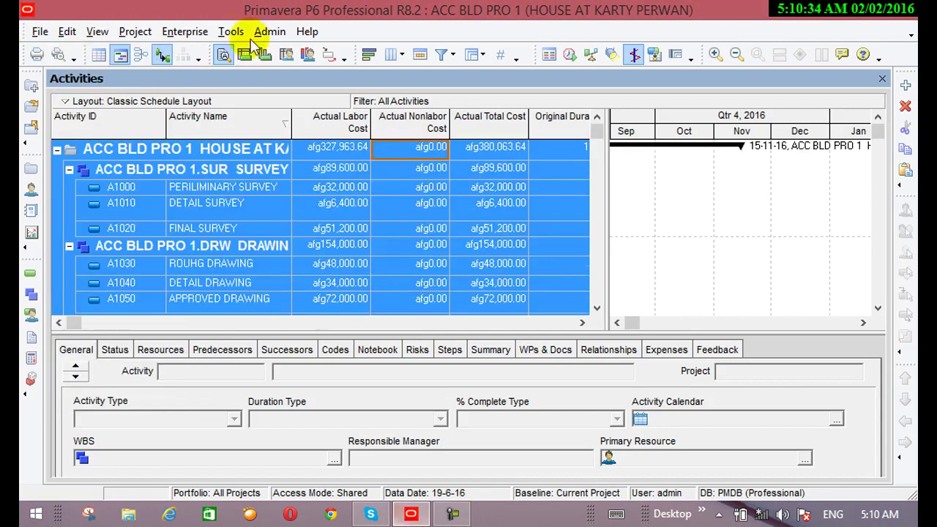
scroll(234, 275, "down", 5)
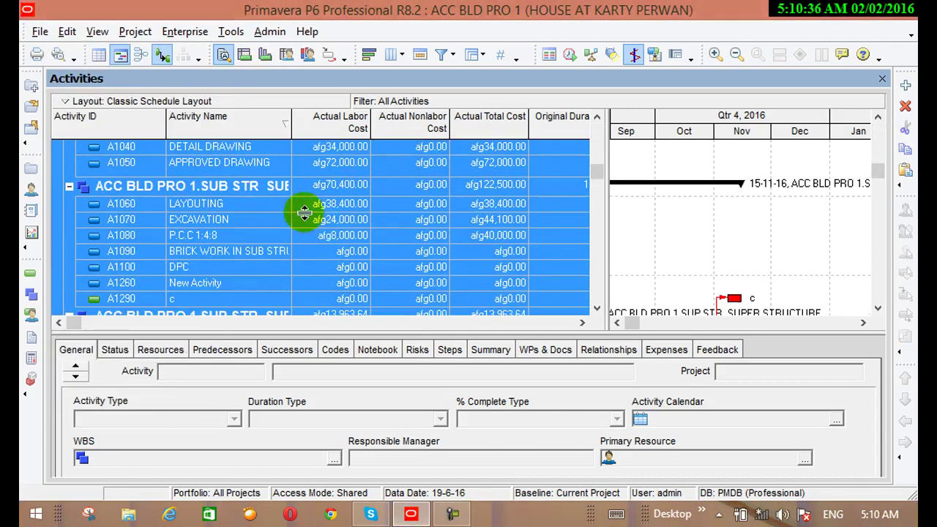
Step: Search downward for "brick" starting from the Actual Labor Cost of activity P.C.C 1:4:8
left_click(317, 238)
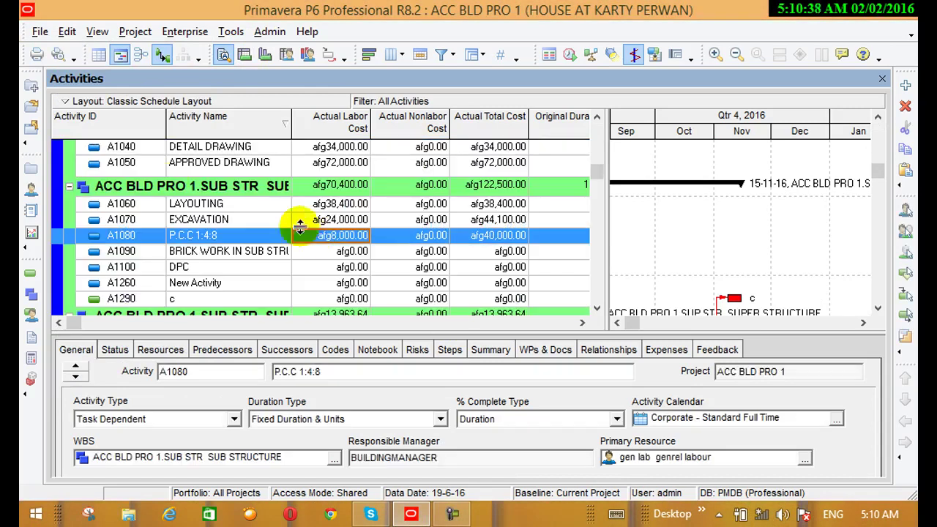
left_click(67, 32)
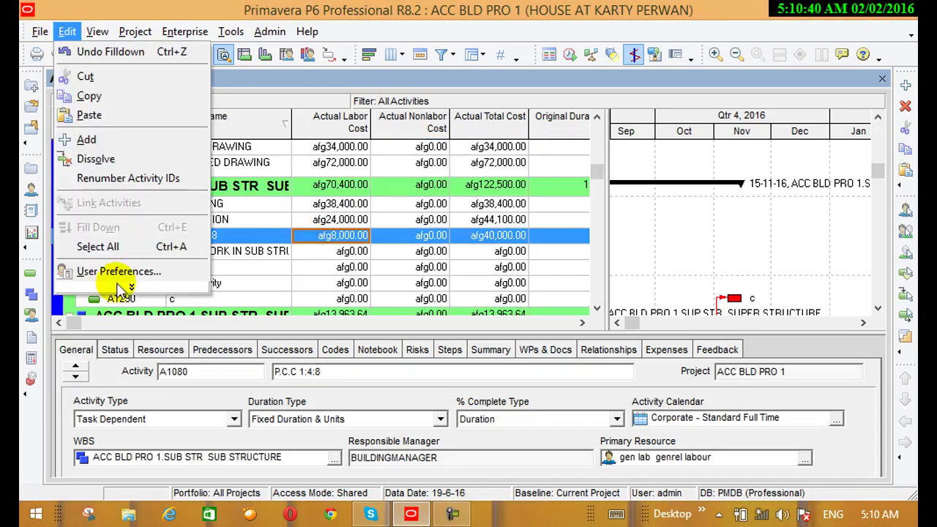
left_click(121, 287)
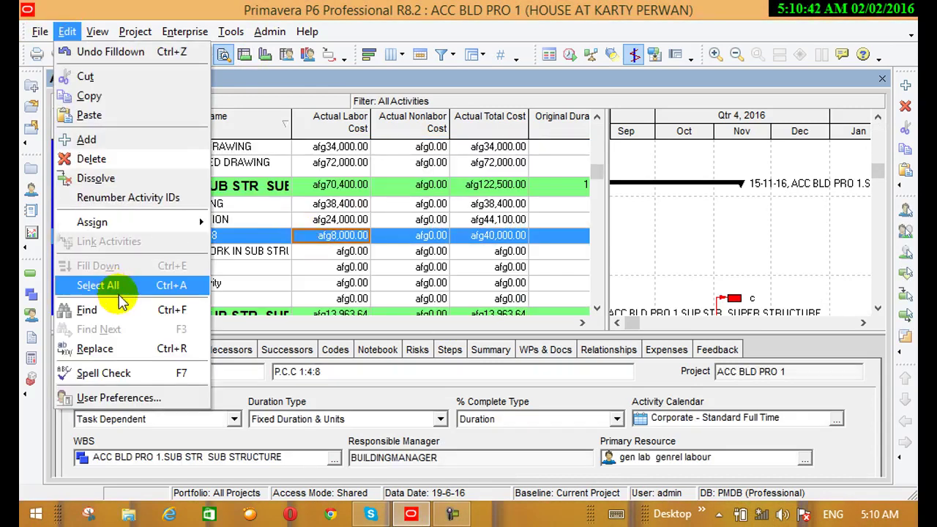
left_click(102, 310)
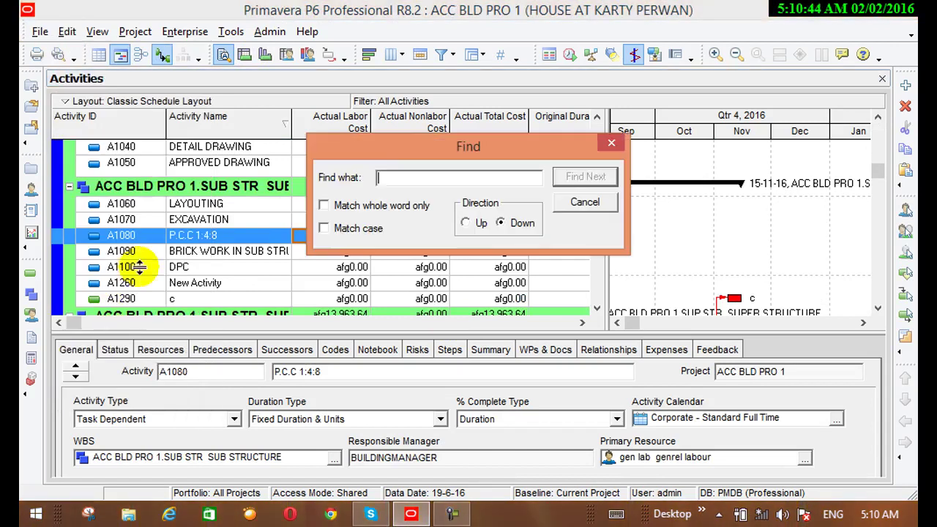
left_click(439, 183)
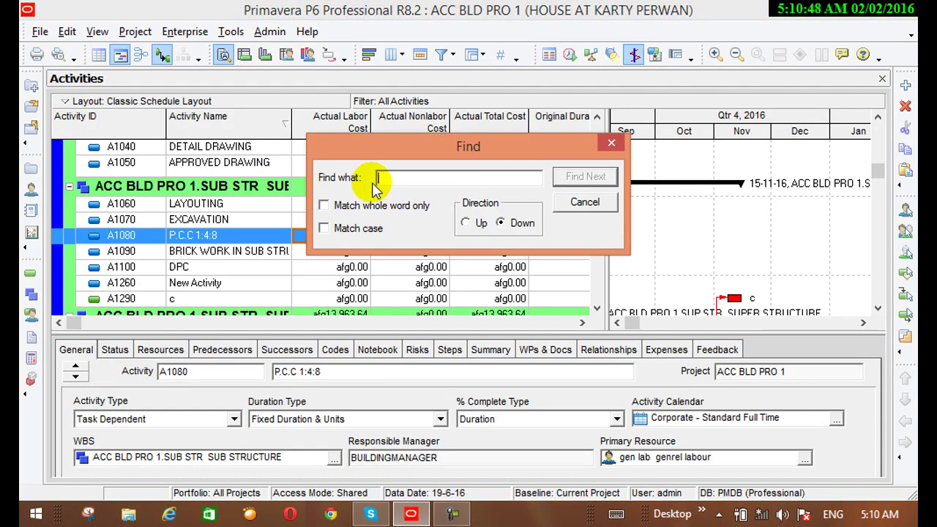
type("b")
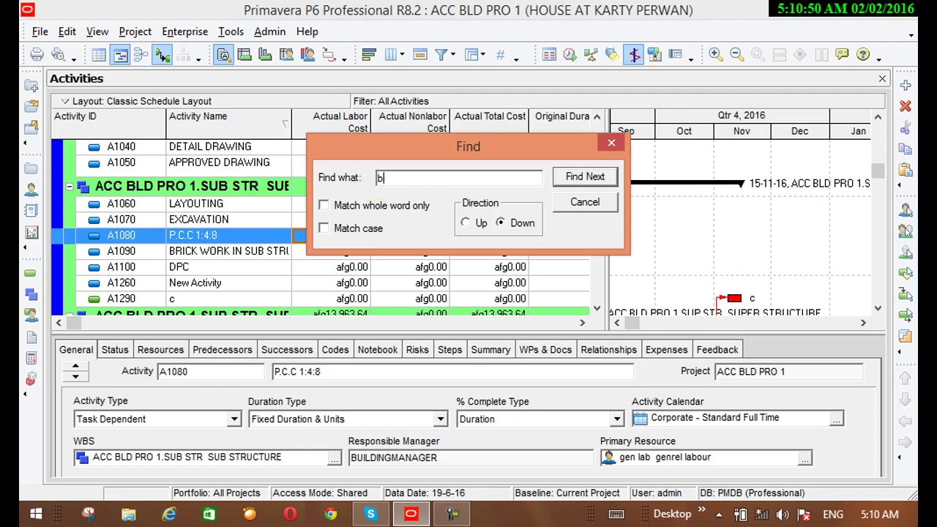
type("rick")
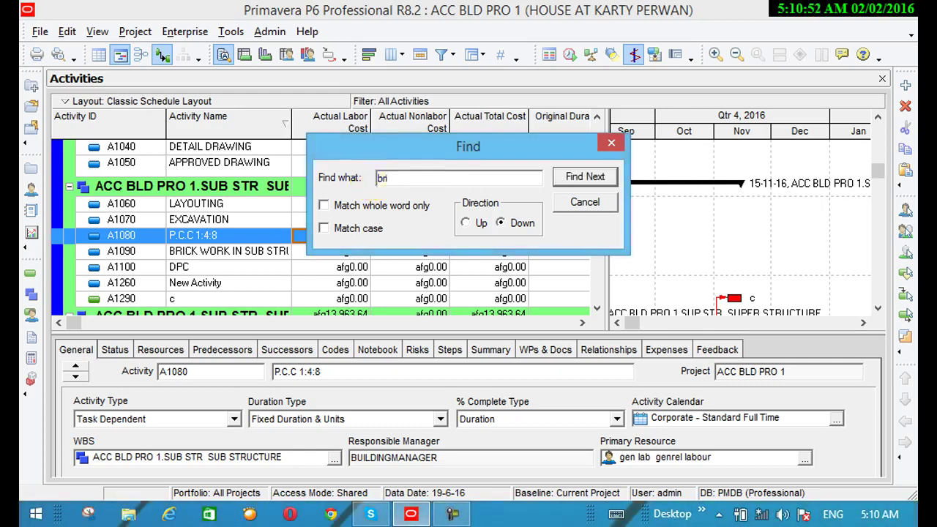
left_click(576, 177)
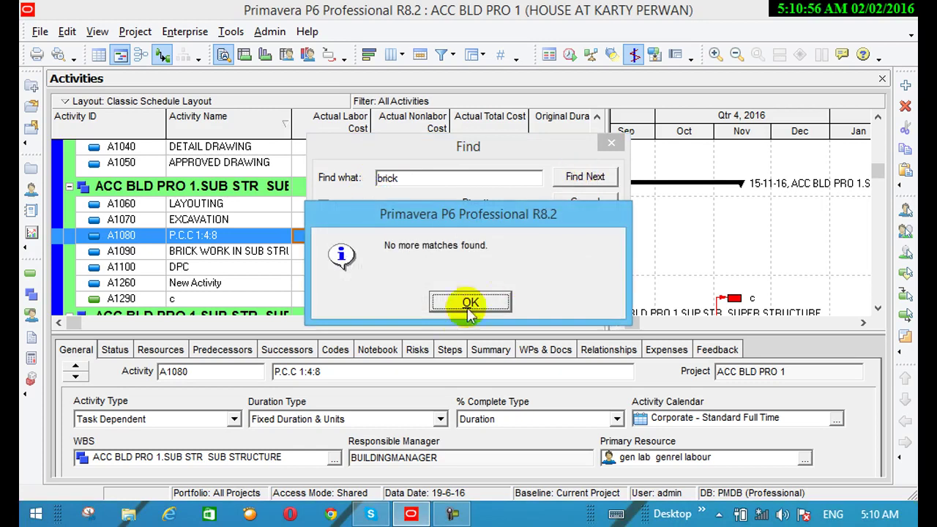
left_click(459, 302)
Step: Search downward for "BRICKS" starting from the Actual Labor Cost of activity P.C.C 1:4:8
left_click(412, 178)
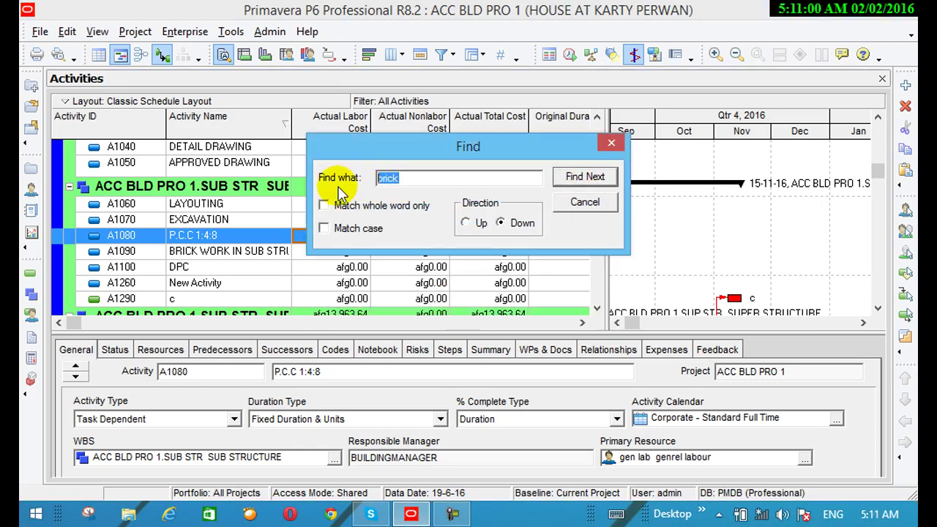
type("BRI")
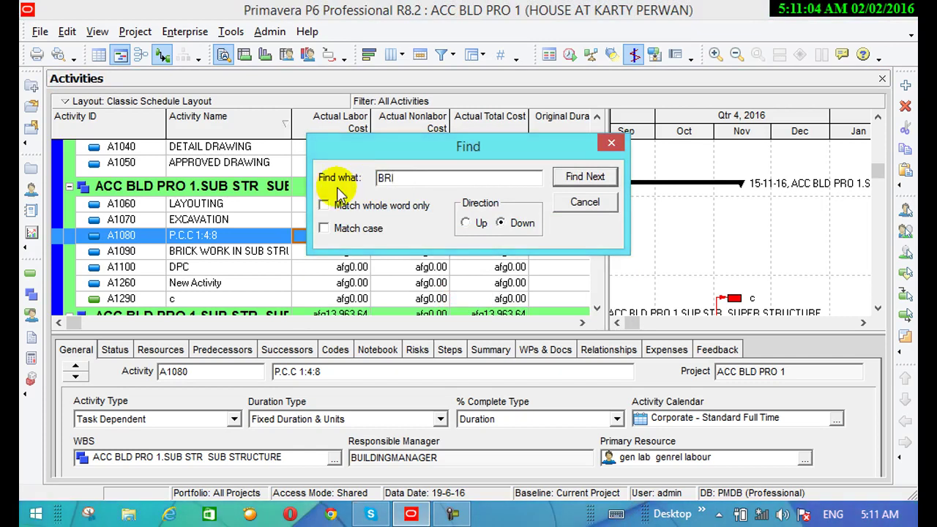
type("C")
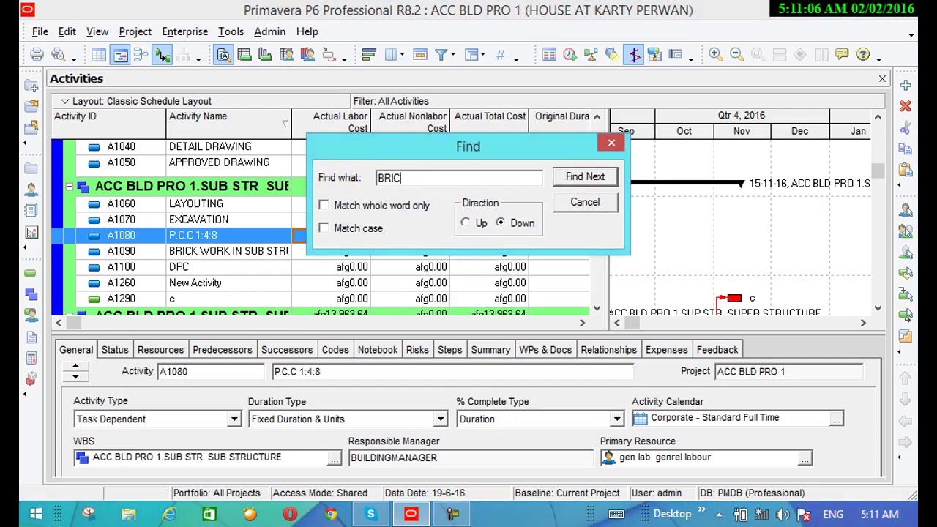
type("KS")
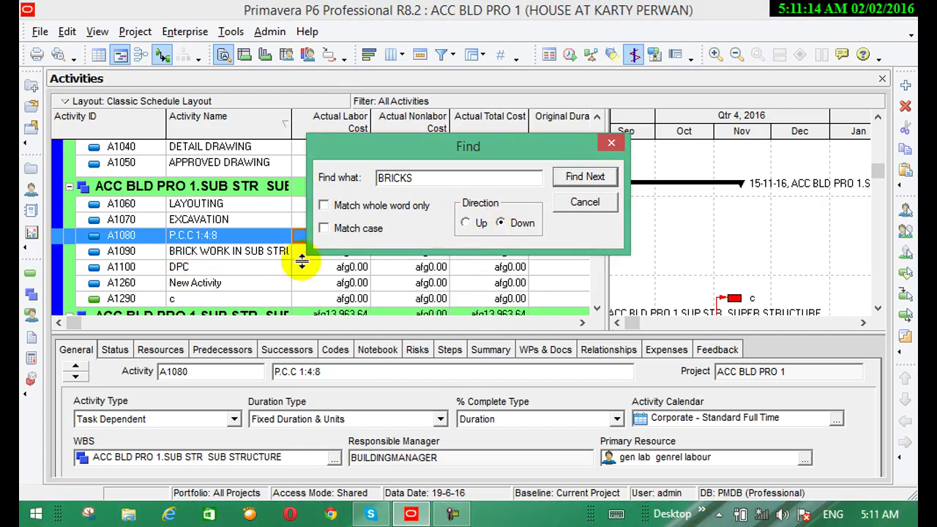
left_click(467, 223)
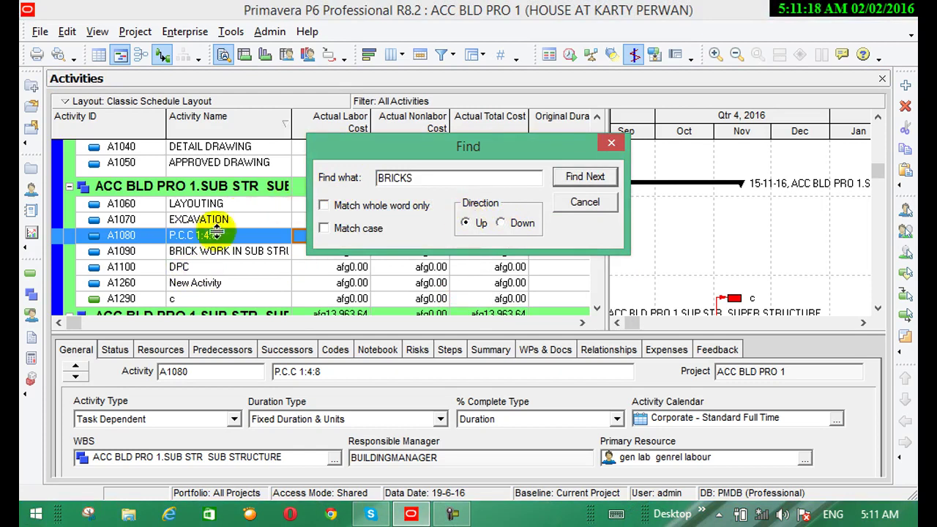
left_click(502, 224)
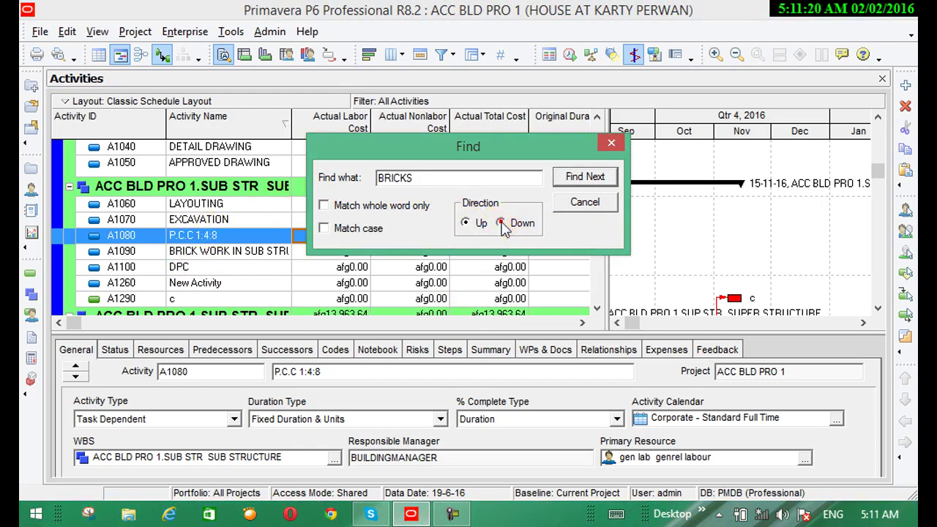
left_click(562, 178)
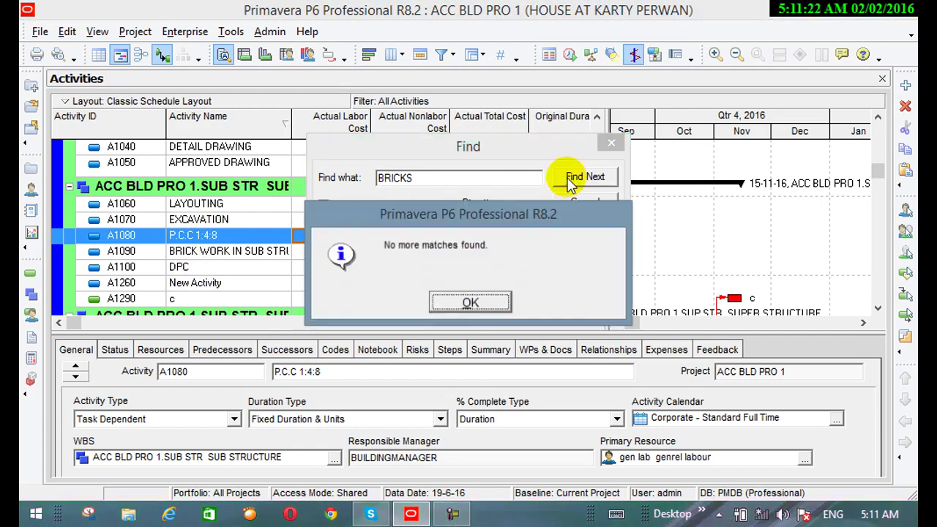
left_click(468, 303)
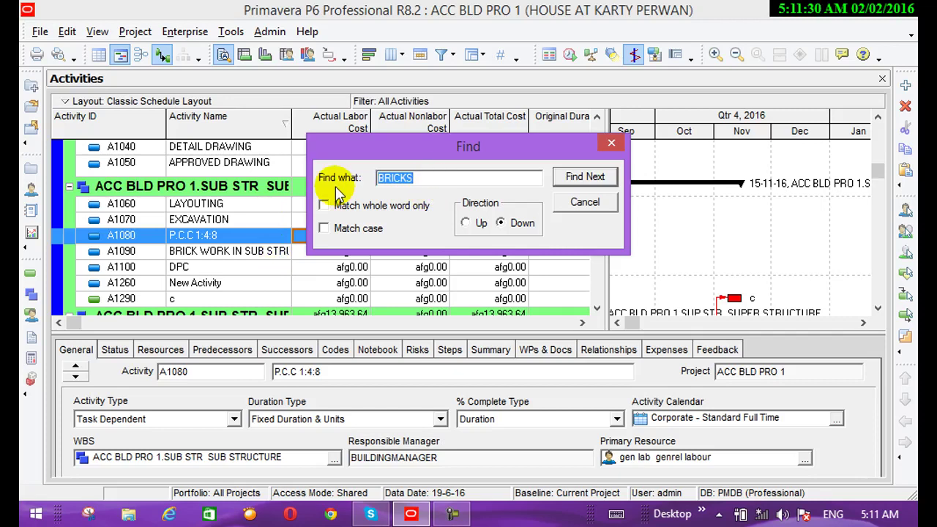
Step: Search upward for "EXCAVATION" from activity P.C.C 1:4:8
type("EXCAVATION")
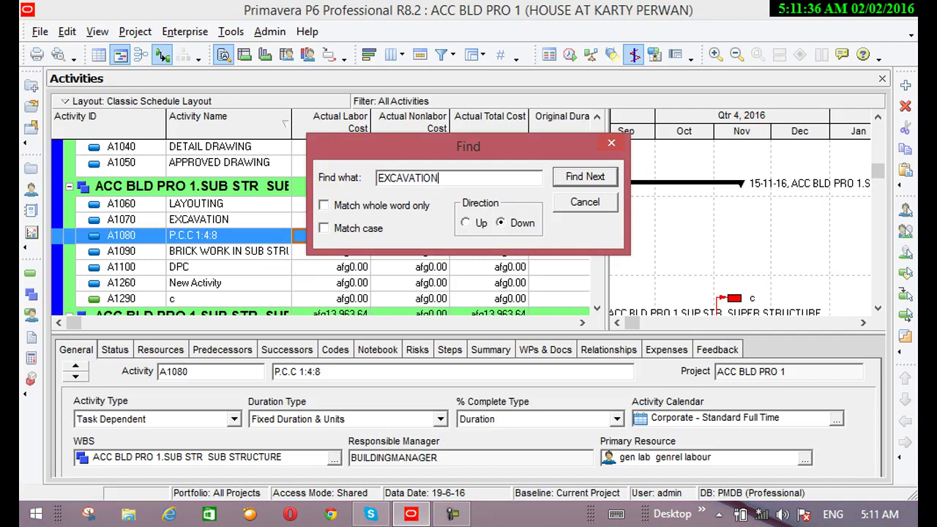
left_click(464, 223)
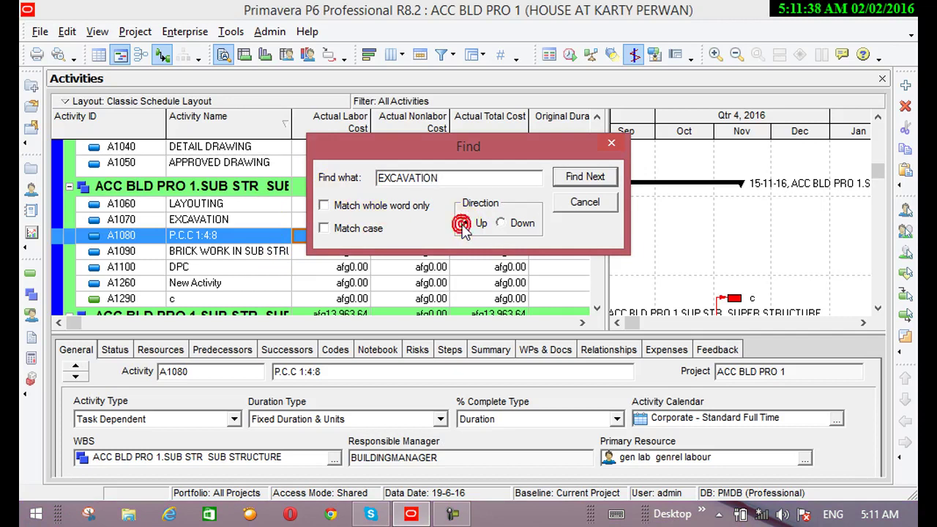
left_click(583, 180)
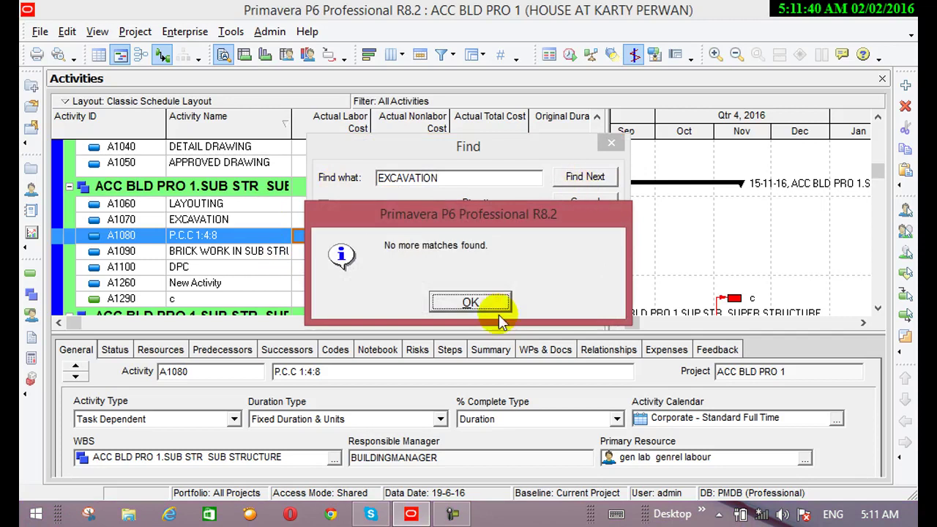
left_click(471, 302)
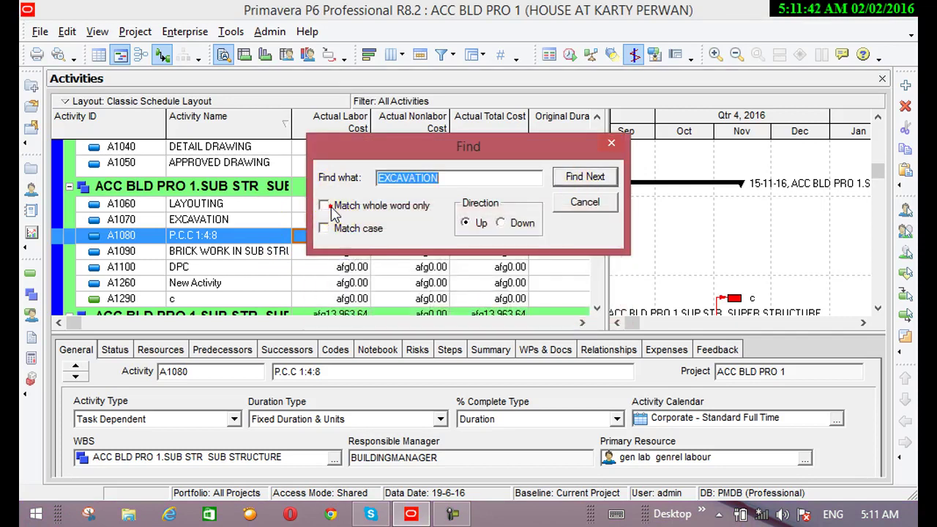
Step: Repeat the upward search for "EXCAVATION" with whole-word matching enabled
left_click(324, 206)
left_click(578, 178)
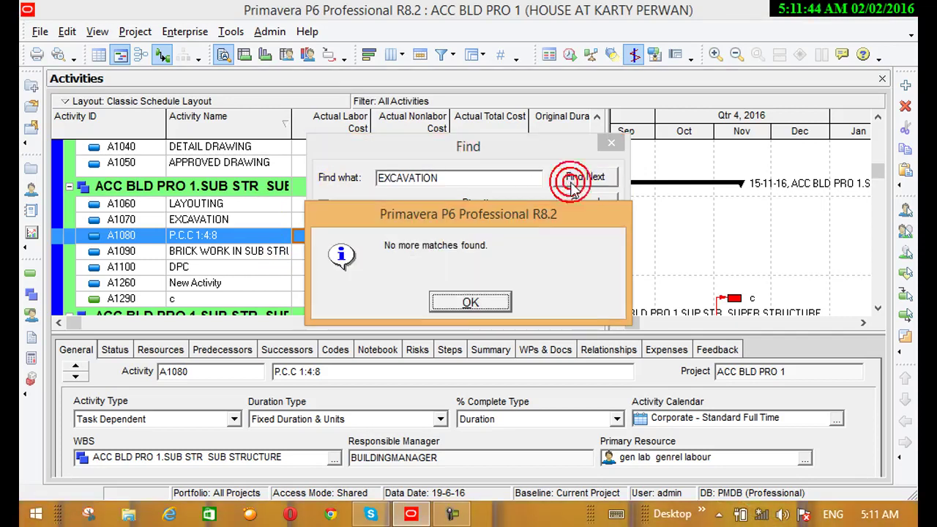
left_click(470, 304)
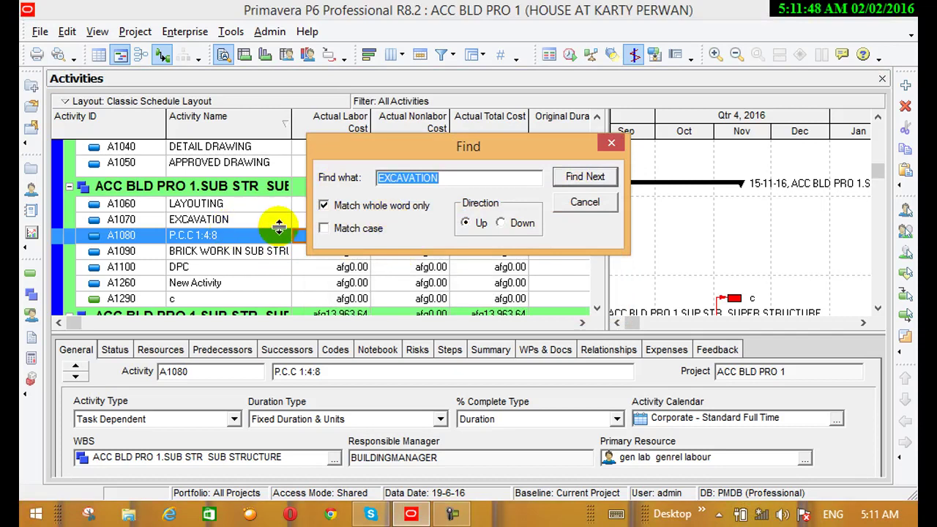
Step: Enable case matching as well and run the upward search for "EXCAVATION" twice
left_click(337, 229)
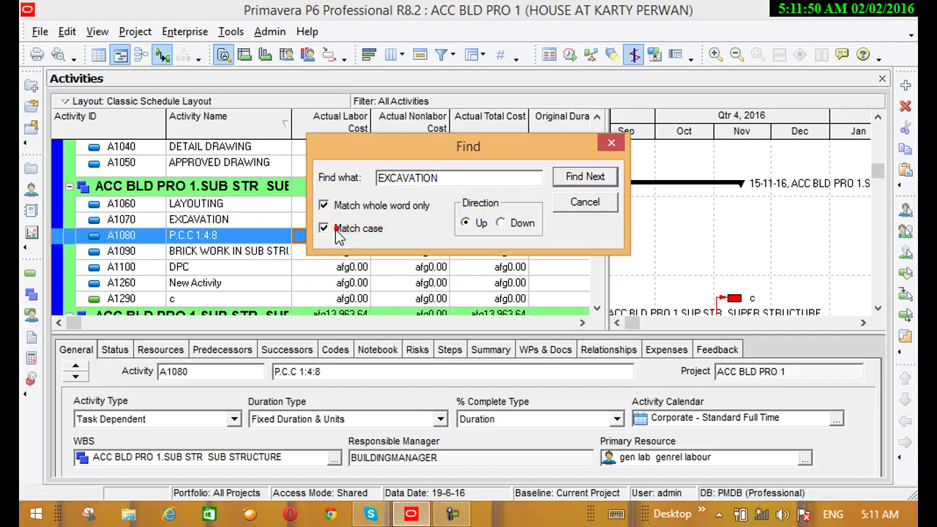
left_click(574, 178)
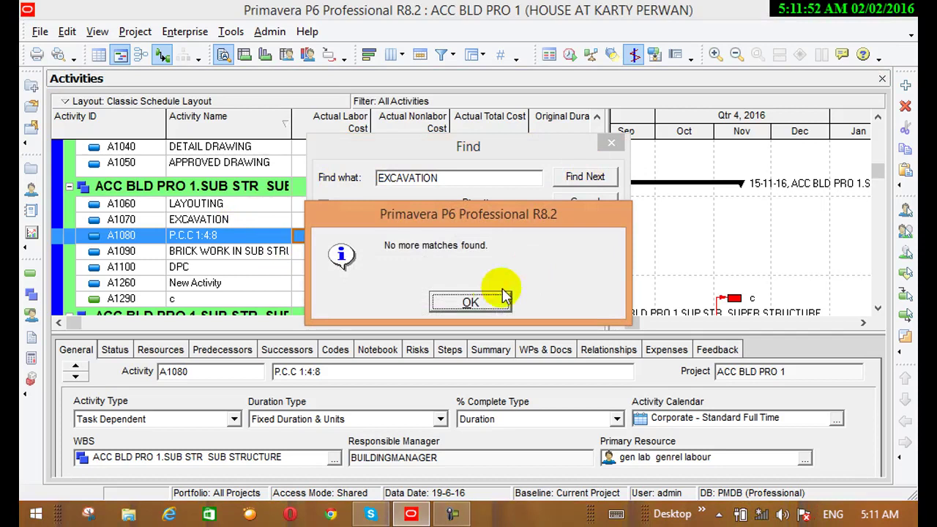
left_click(470, 301)
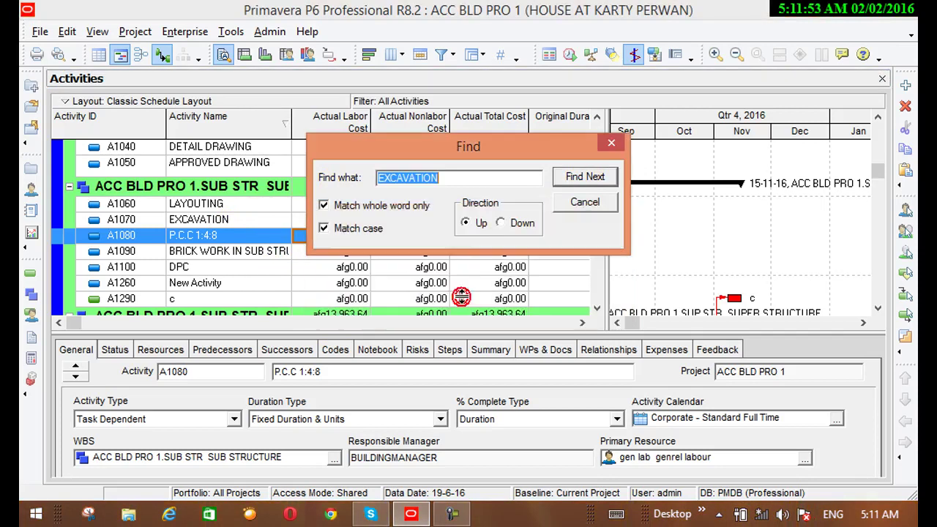
left_click(467, 224)
left_click(500, 223)
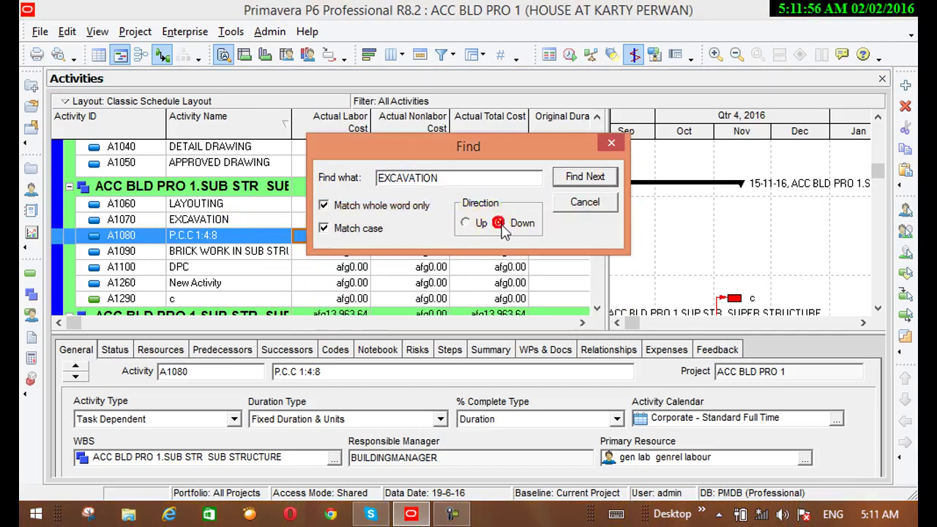
left_click(468, 225)
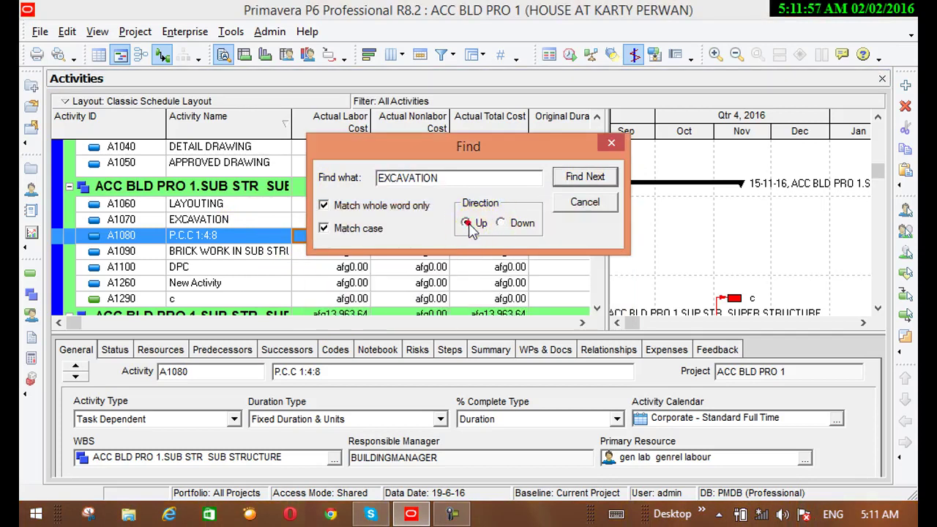
left_click(578, 179)
left_click(450, 309)
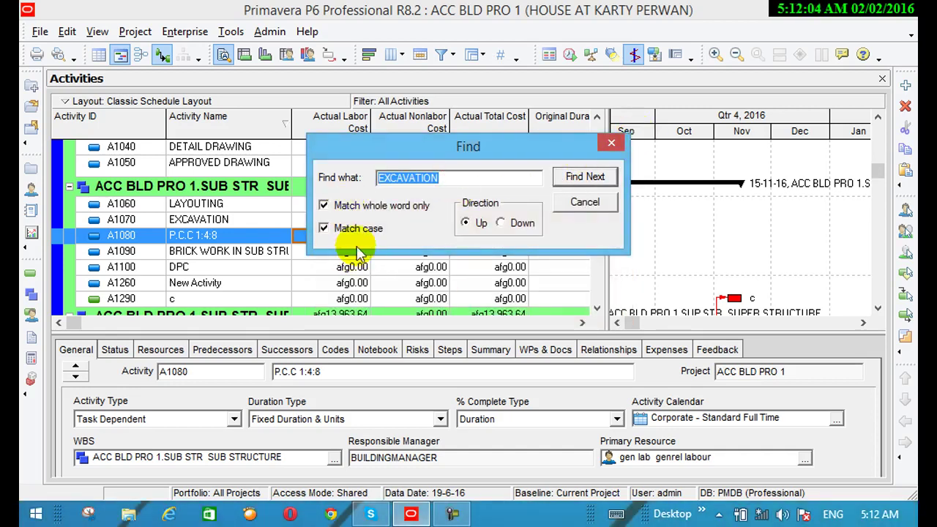
Step: Search upward for "DETAIL DRAWING" with whole-word and case matching enabled
type("DE")
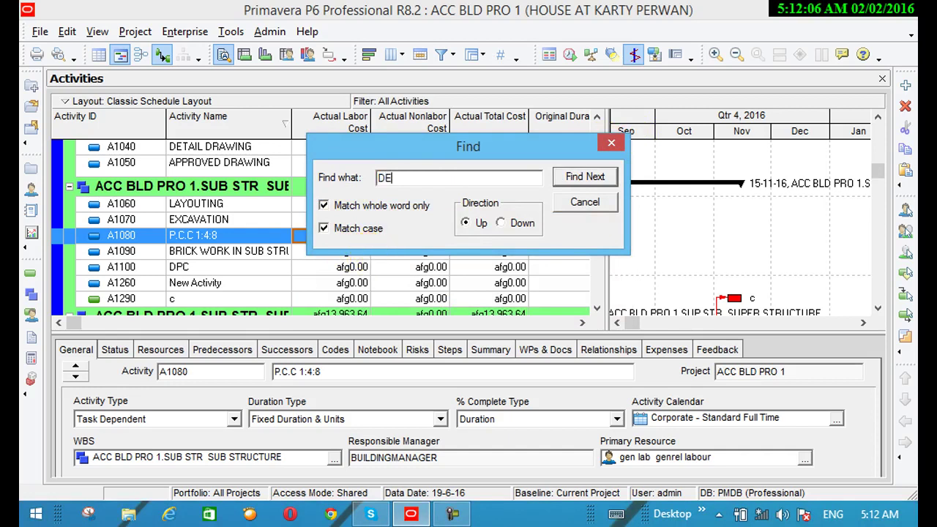
type("TAIL")
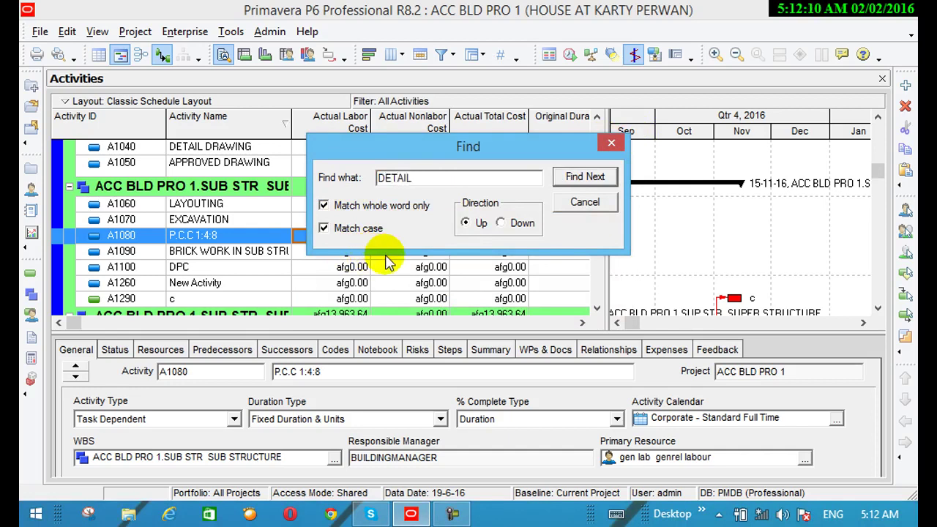
type(" DR")
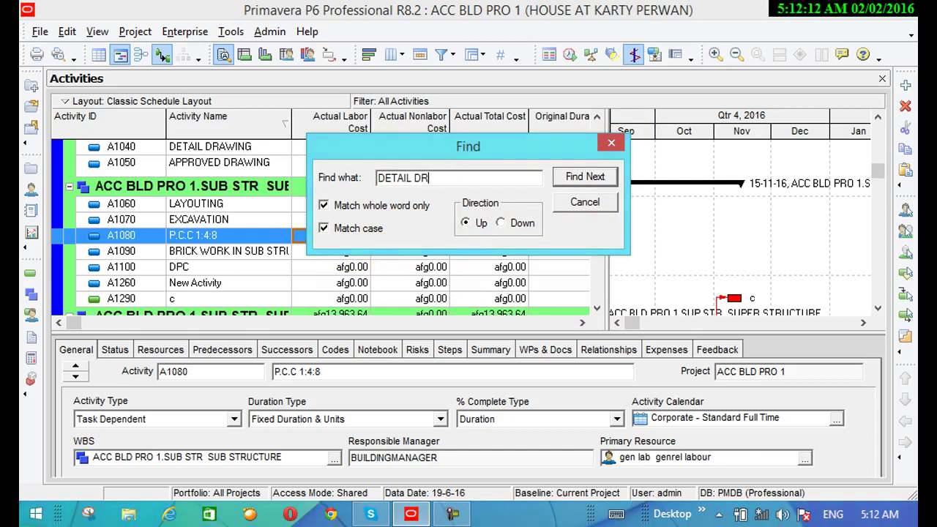
type("AWIN")
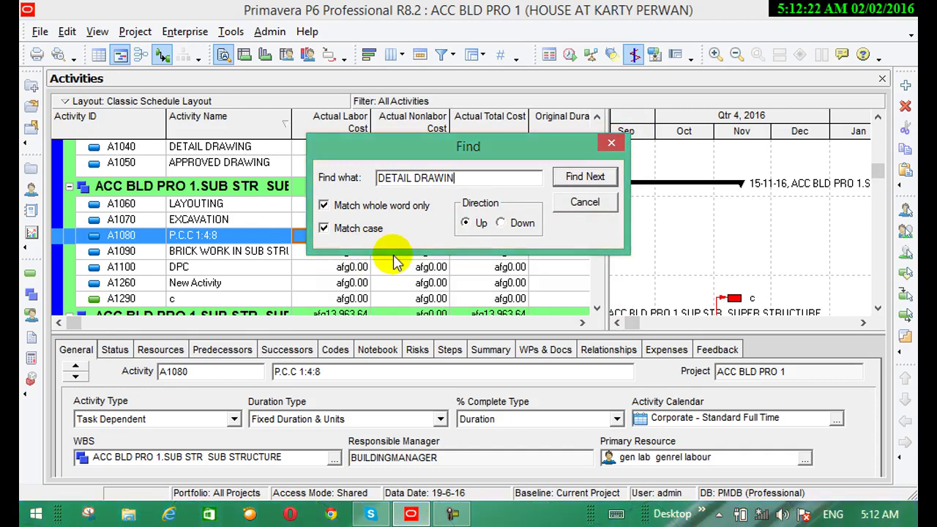
type("G")
left_click(575, 177)
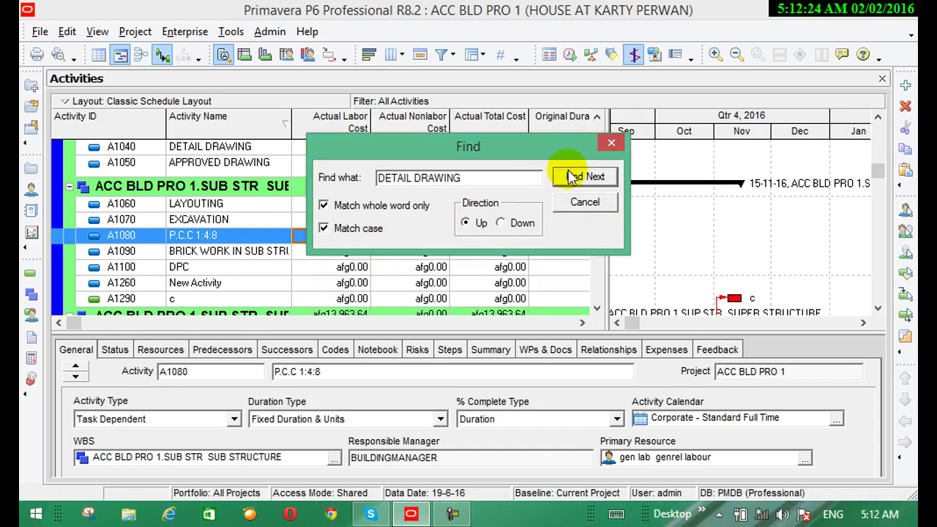
left_click(469, 301)
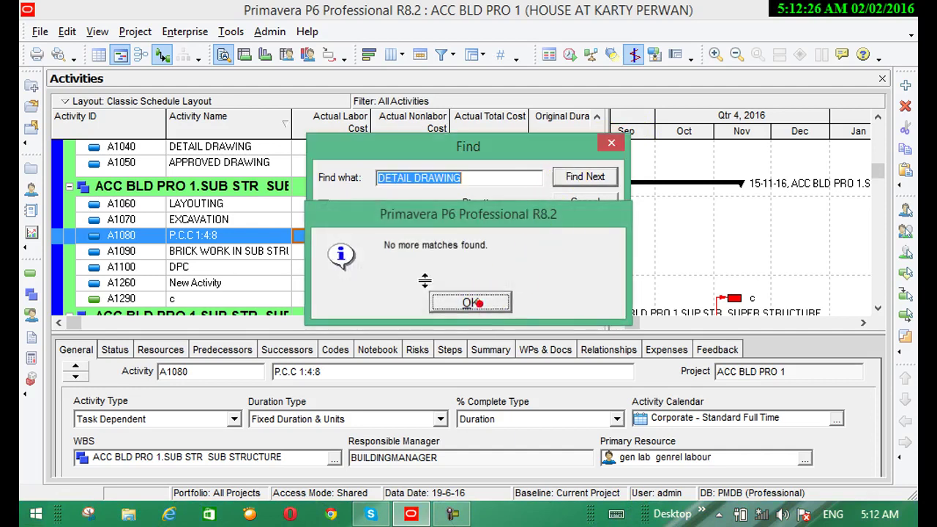
Step: Run the upward search for "DETAIL DRAWING" once more and close the Find dialog
left_click(323, 228)
left_click(323, 228)
left_click(582, 176)
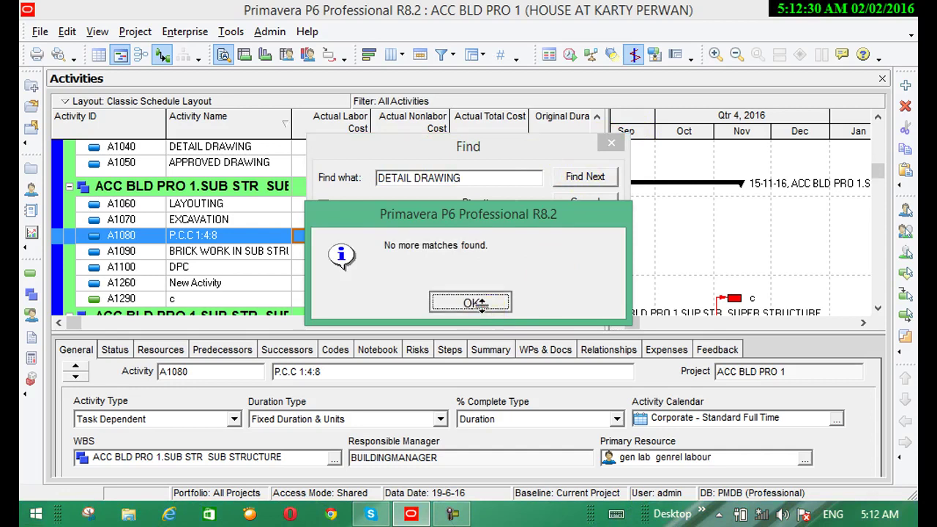
left_click(470, 300)
left_click(610, 144)
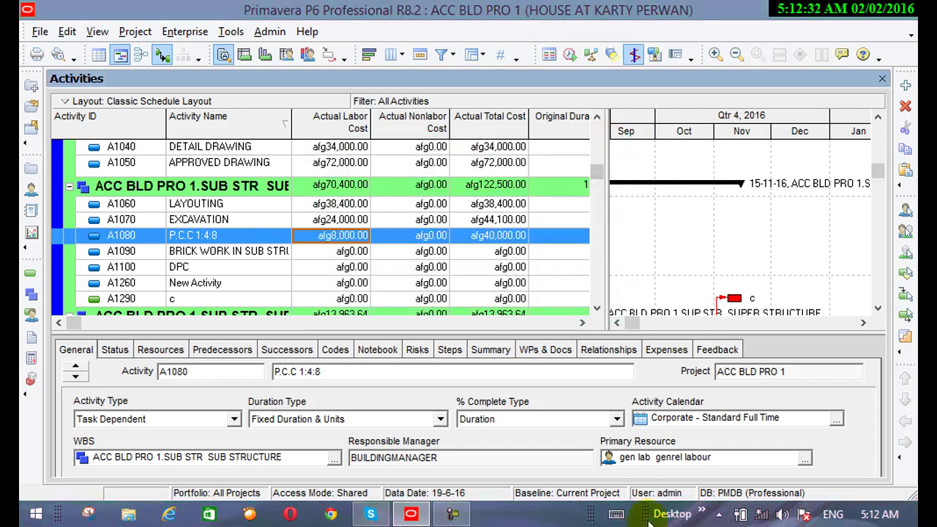
left_click(453, 514)
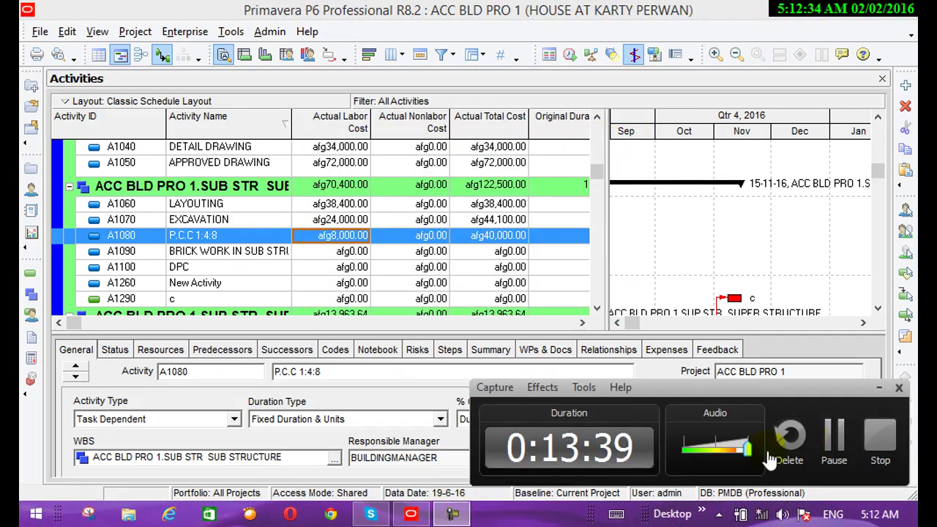
left_click(832, 433)
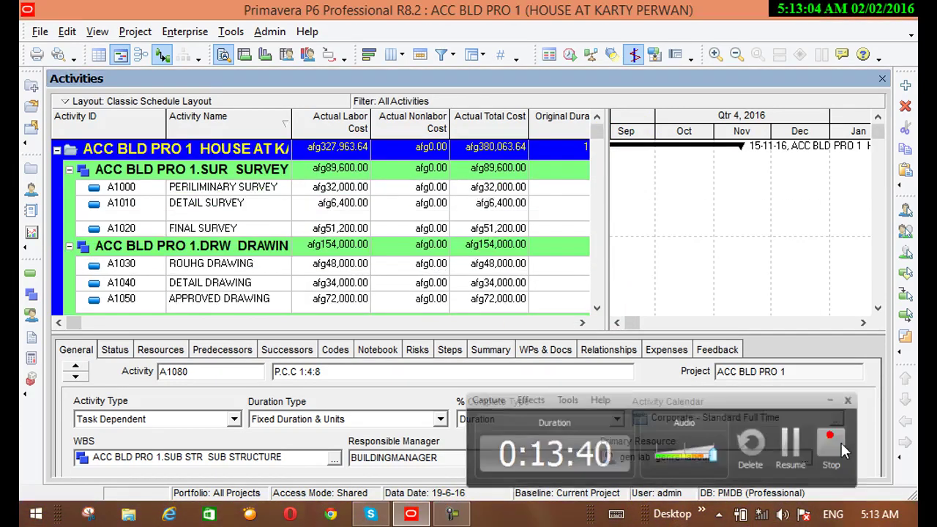
left_click(841, 443)
Step: Set up a replacement of "DETAIL DRAWING" with "APROVED DRAWING", leaving whole-word and case matching off
left_click(66, 31)
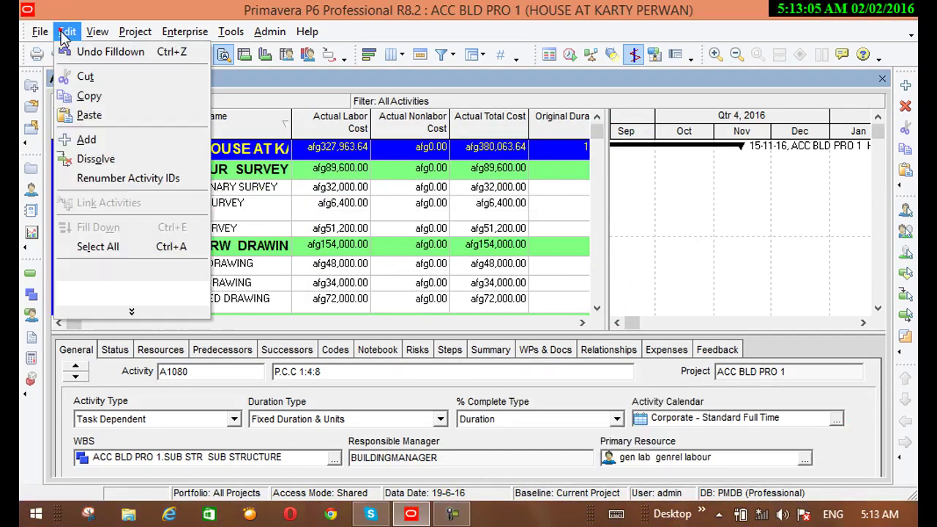
left_click(131, 311)
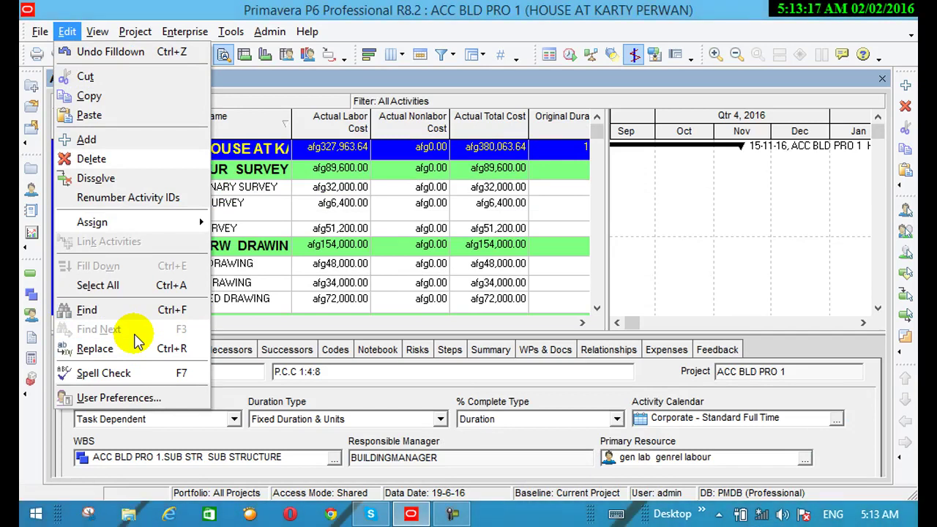
left_click(126, 351)
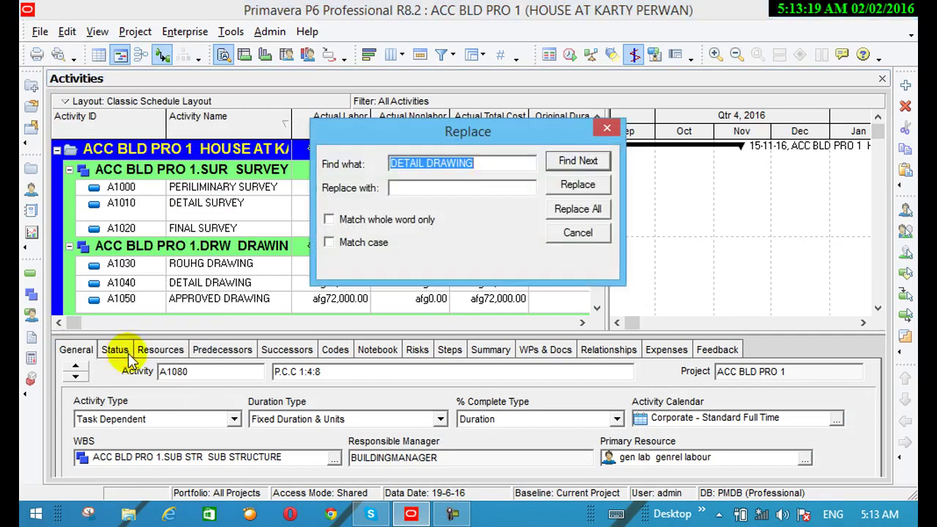
left_click(408, 188)
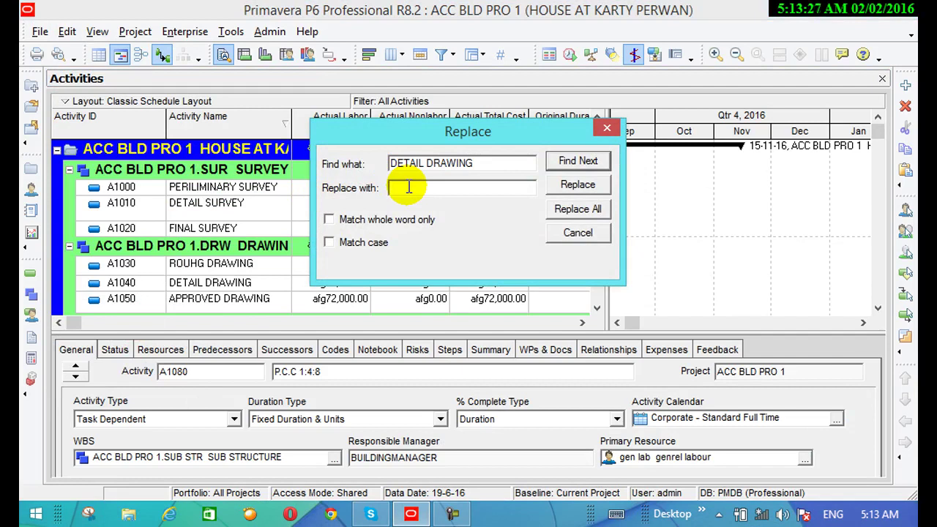
type("AP")
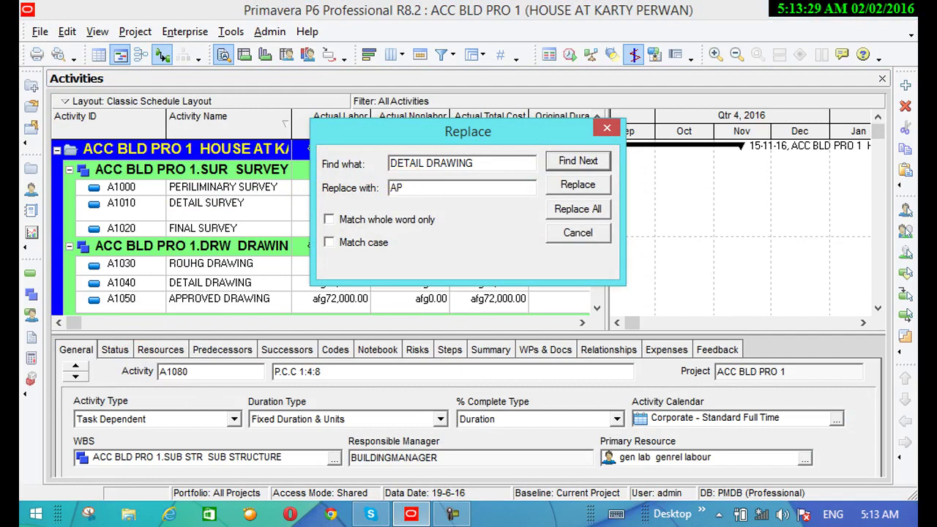
type("ROV")
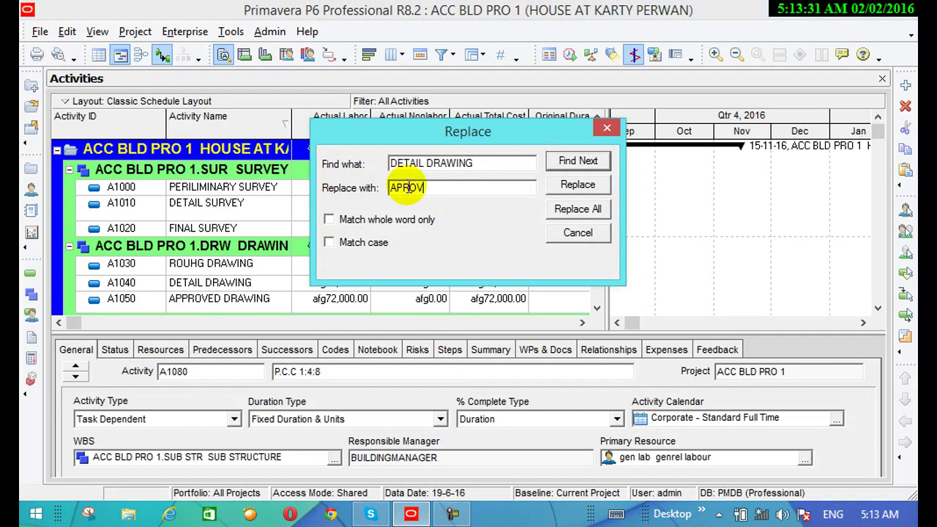
type("ED D")
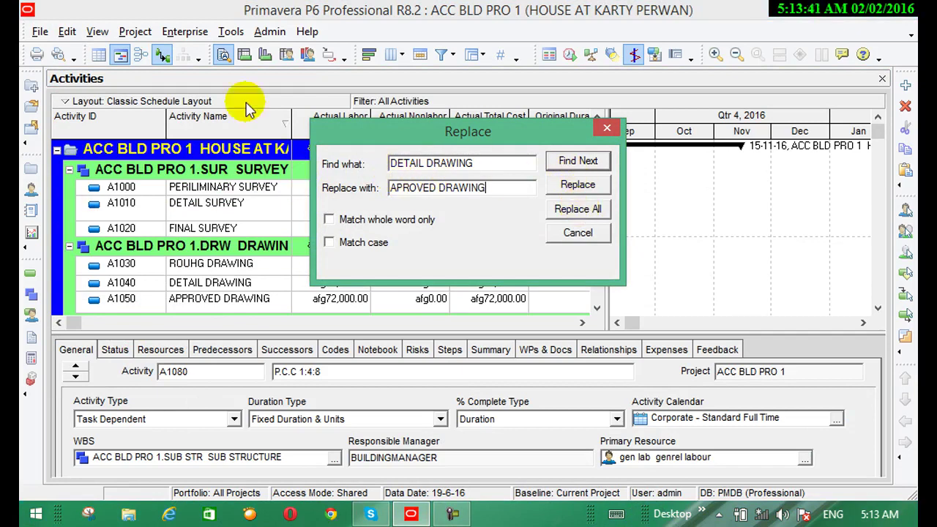
Step: Replace "DETAIL DRAWING" with "APROVED DRAWING" in activity A1040, starting from activity A1010, and close the Replace dialog
left_click(575, 187)
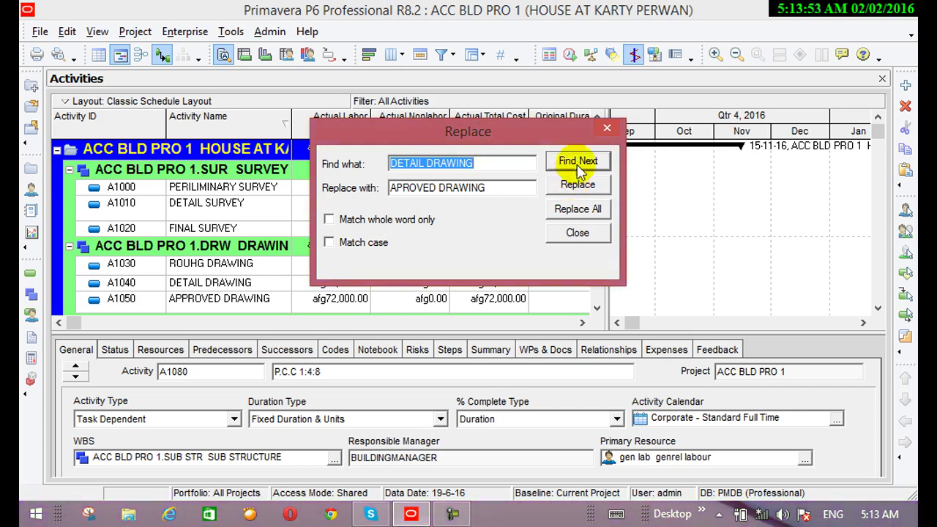
left_click(581, 162)
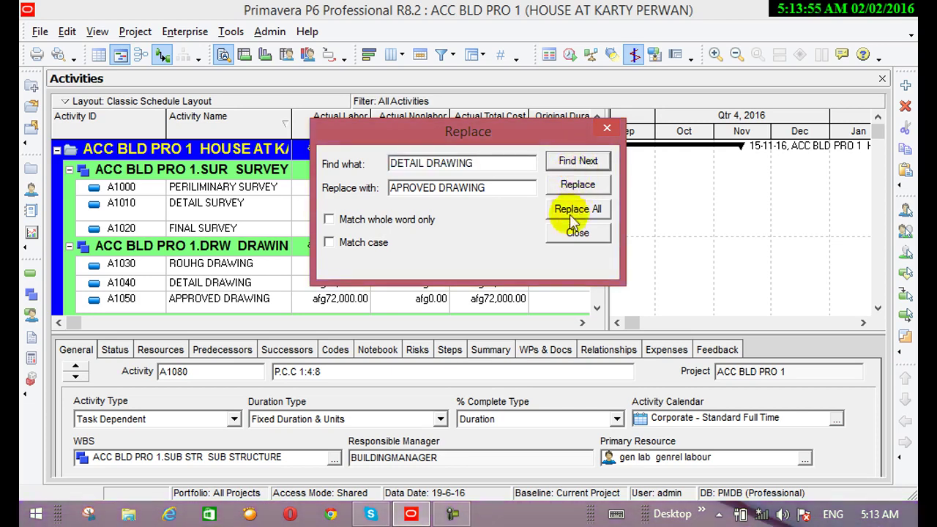
left_click(176, 207)
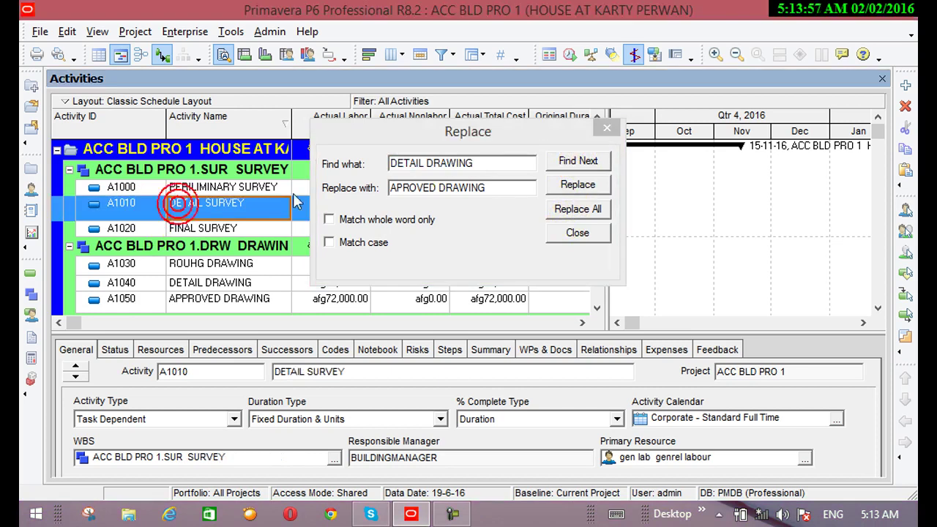
left_click(578, 185)
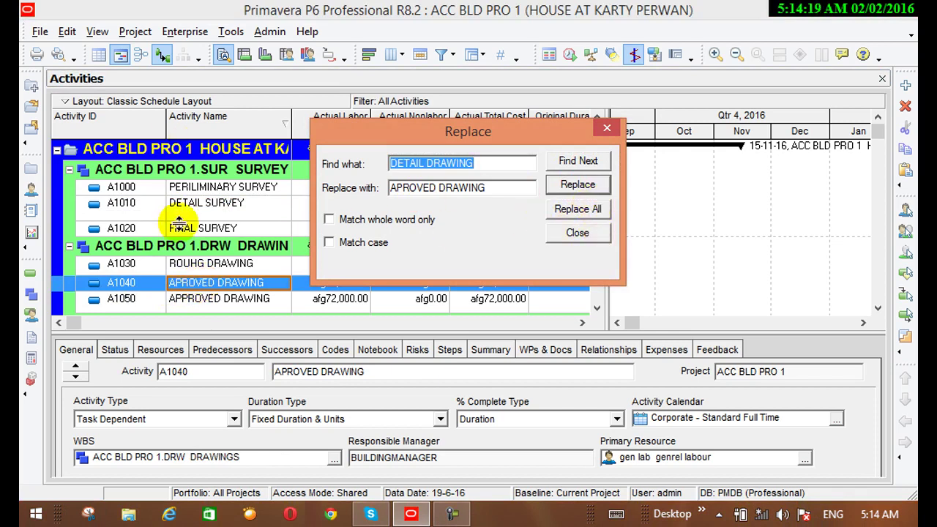
left_click(201, 263)
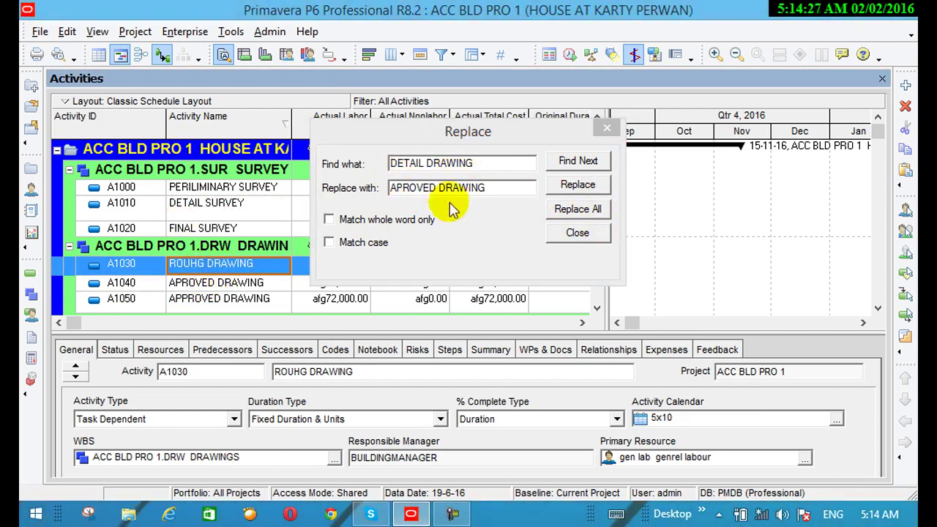
left_click(577, 232)
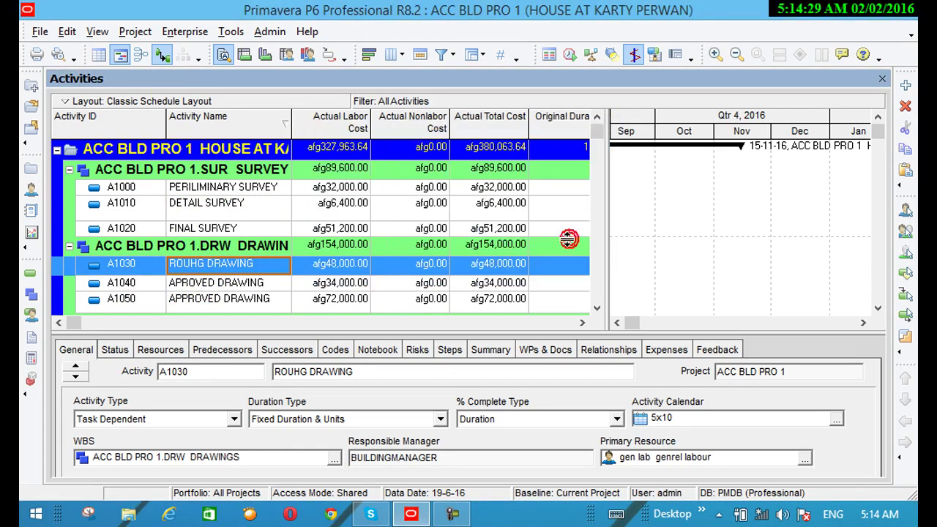
Step: Run the spell check on the activity names, ignore the flagged words such as PERILIMINARY, ROUHG and APROVED, and close it
left_click(67, 32)
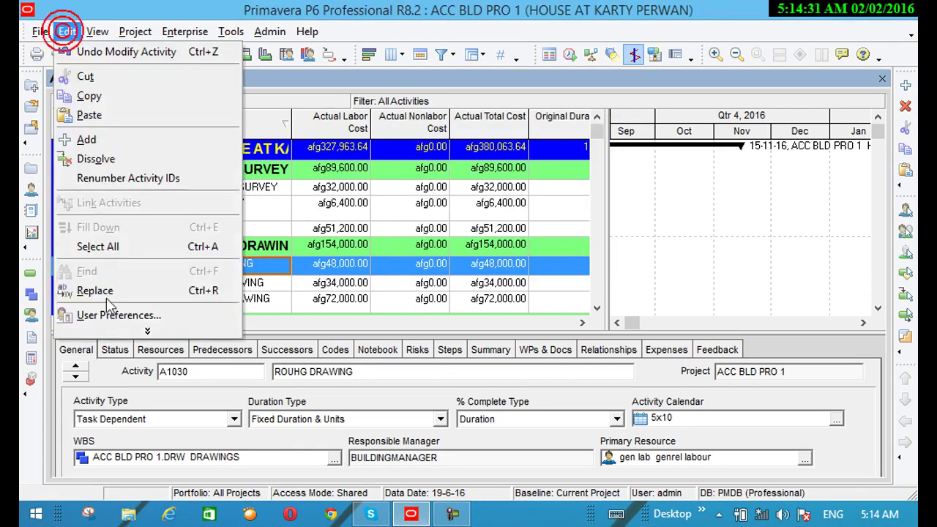
left_click(147, 331)
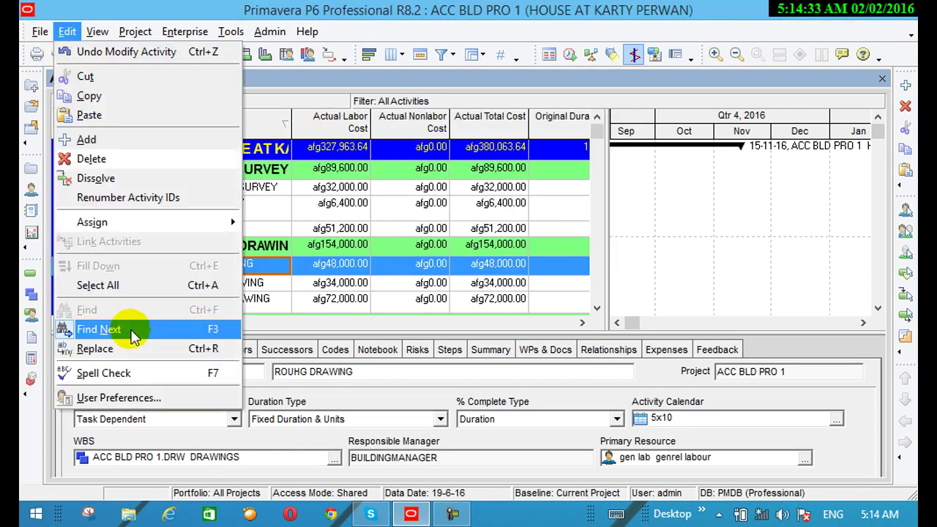
left_click(129, 371)
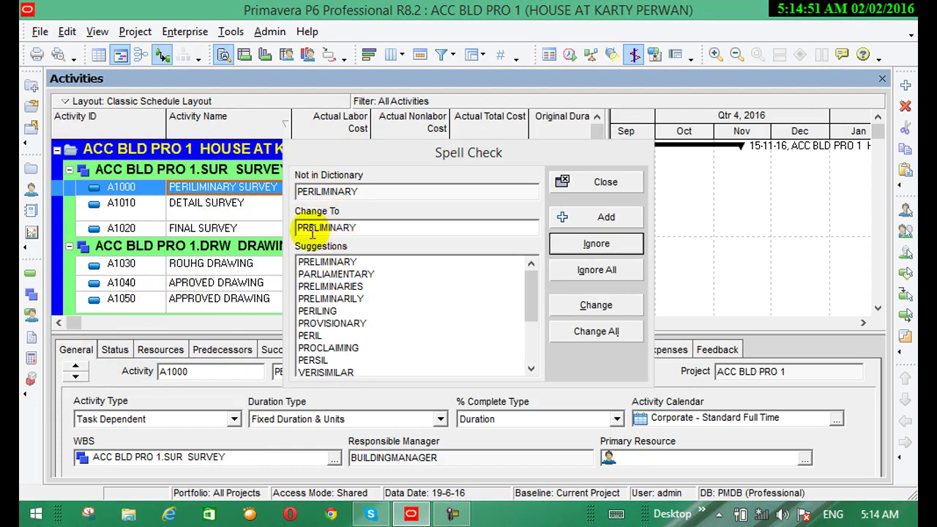
left_click(597, 244)
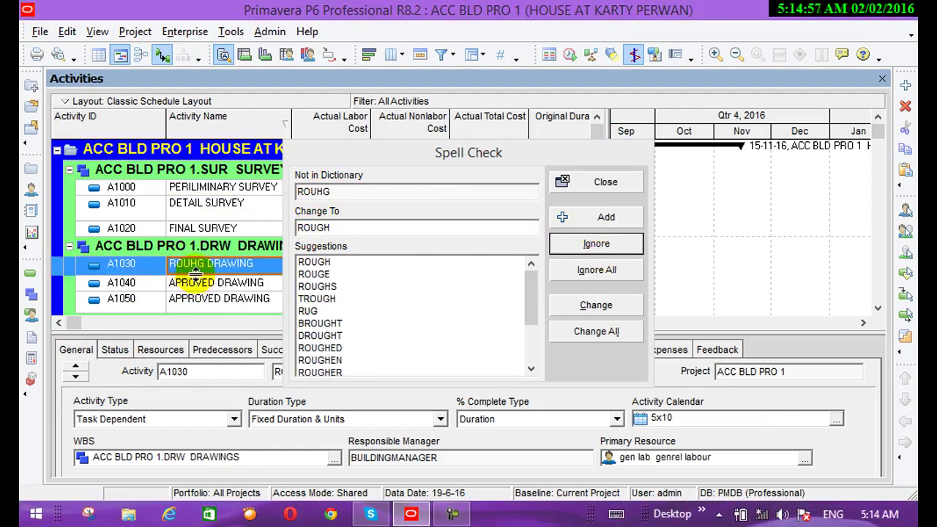
left_click(588, 247)
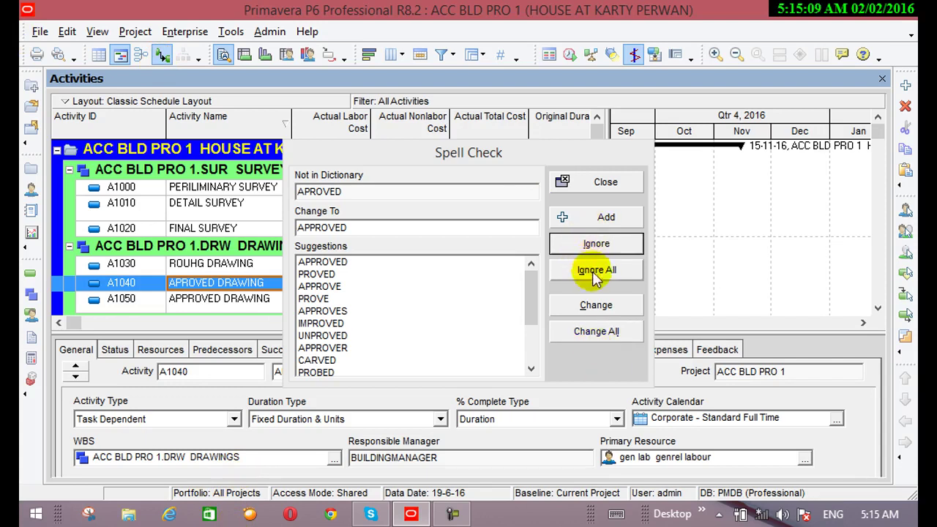
left_click(595, 246)
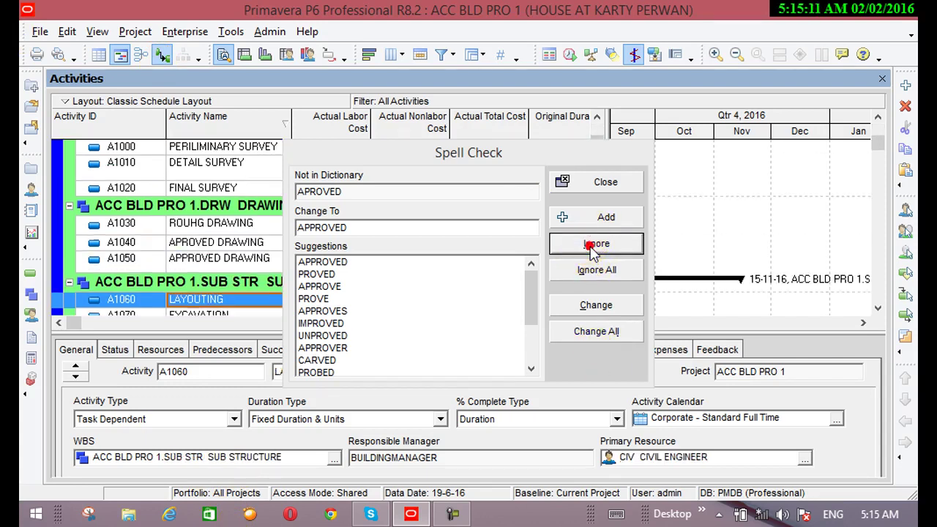
left_click(594, 246)
left_click(603, 178)
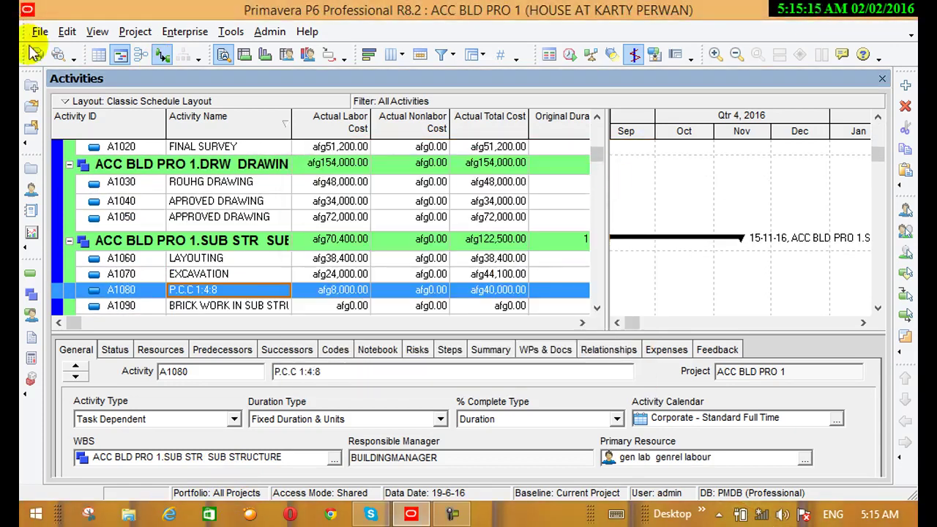
Step: View the Time Units settings in the user preferences and close them without changes
left_click(67, 31)
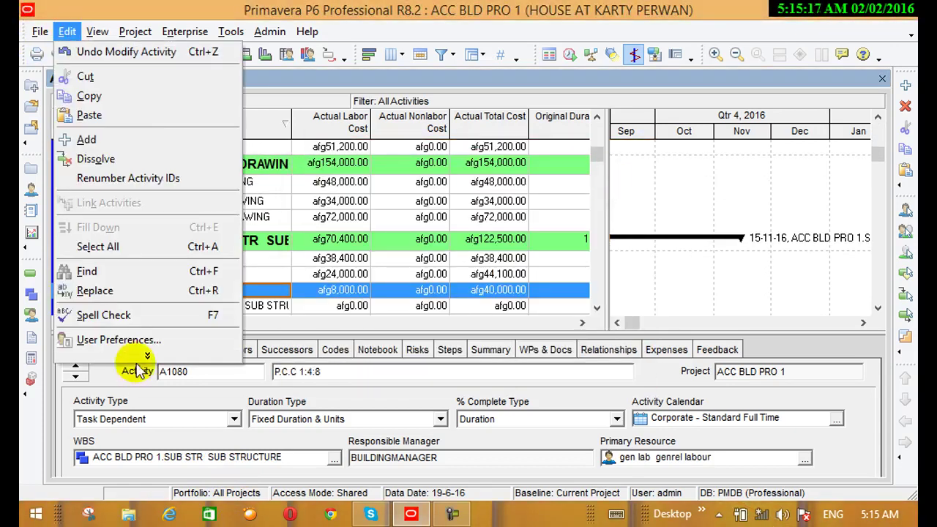
left_click(146, 355)
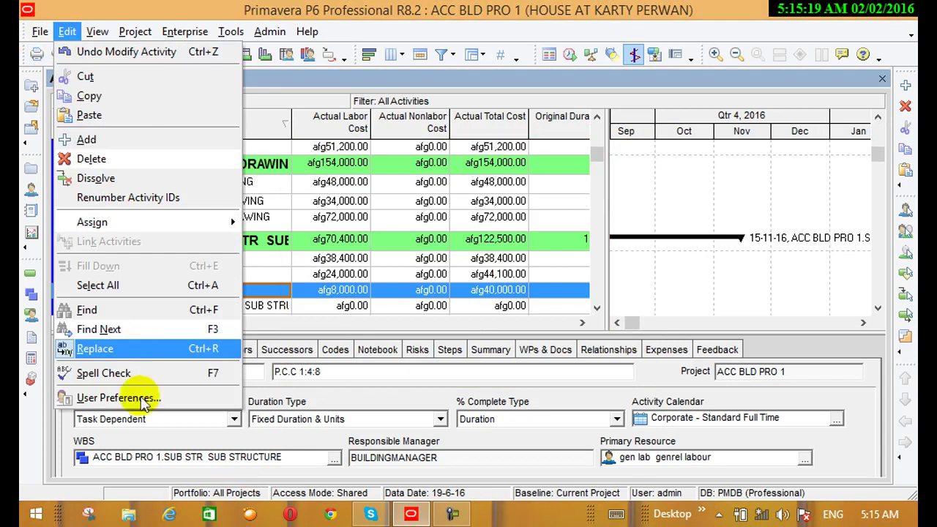
left_click(141, 408)
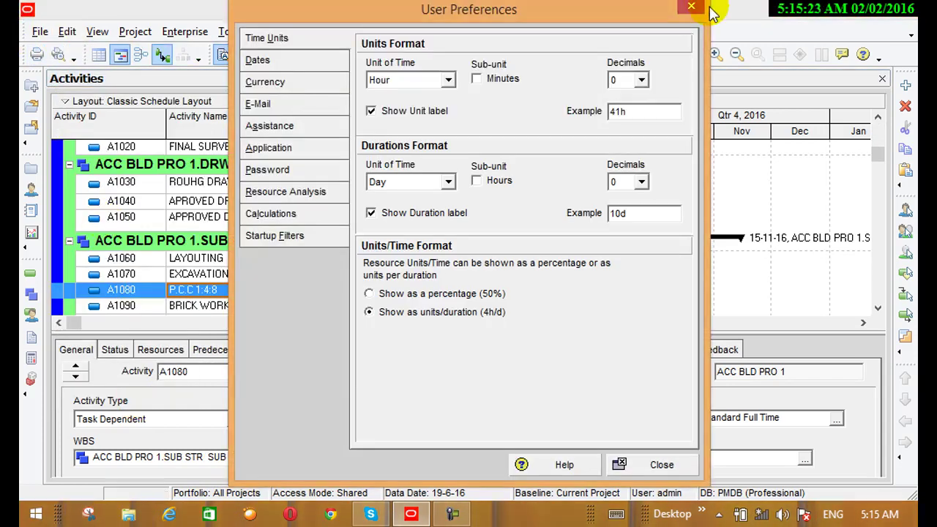
left_click(692, 9)
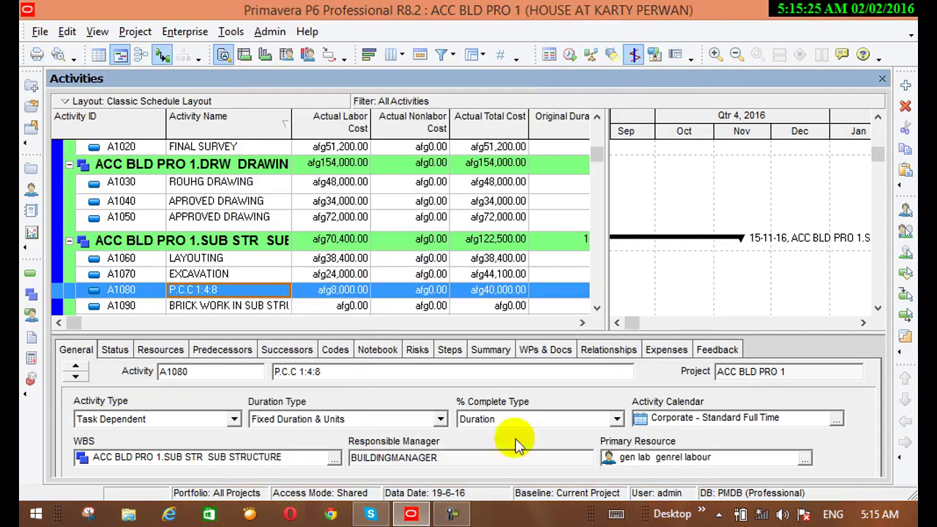
left_click(453, 514)
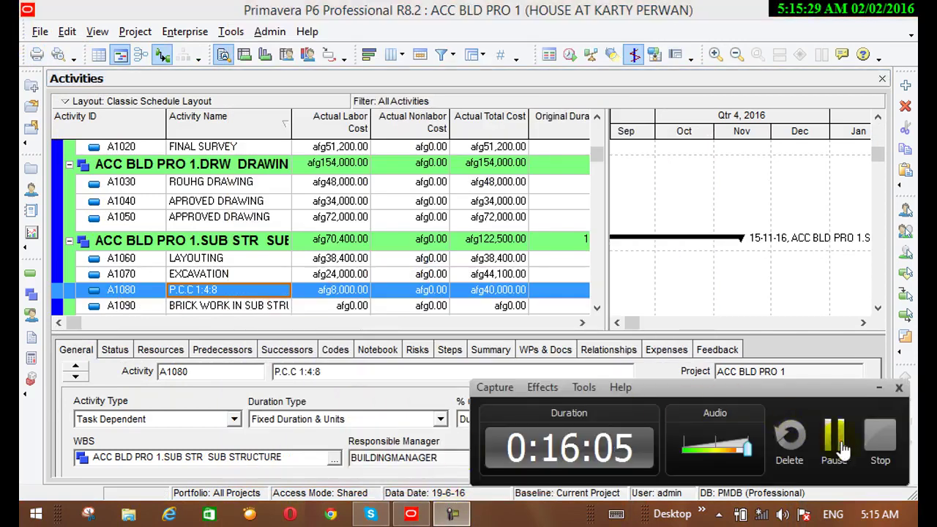